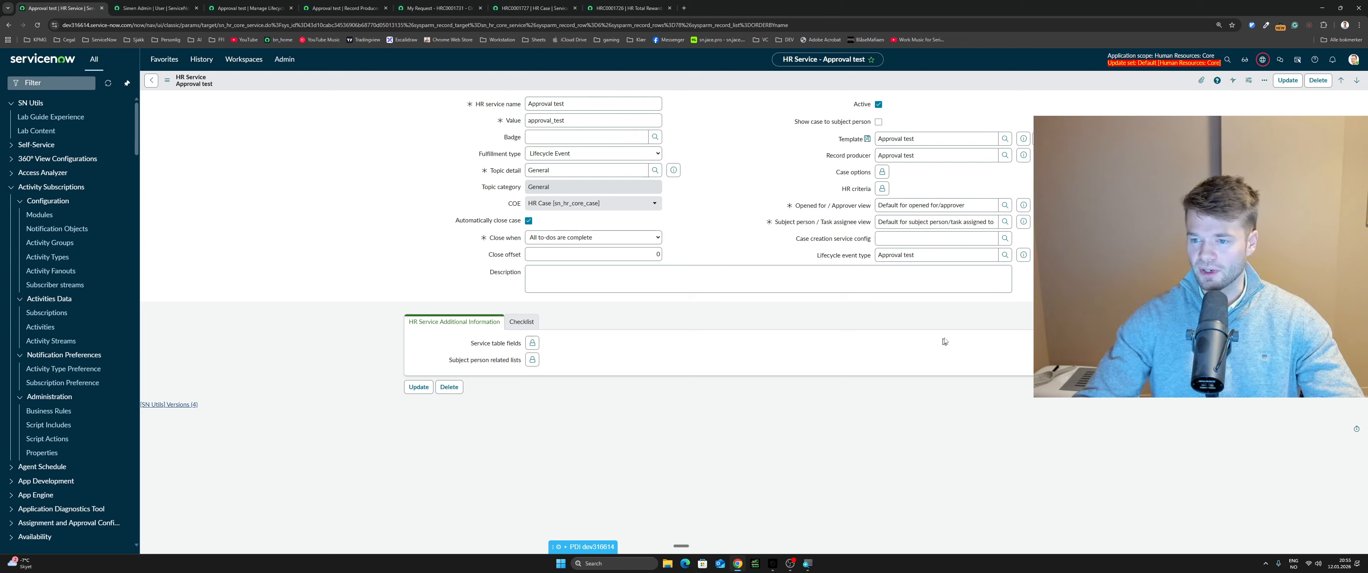
Step: Review the record producer and lifecycle event type assigned to the Approval test HR service
mouse_move(1112, 303)
mouse_down()
mouse_move(1140, 383)
mouse_move(1124, 291)
mouse_up()
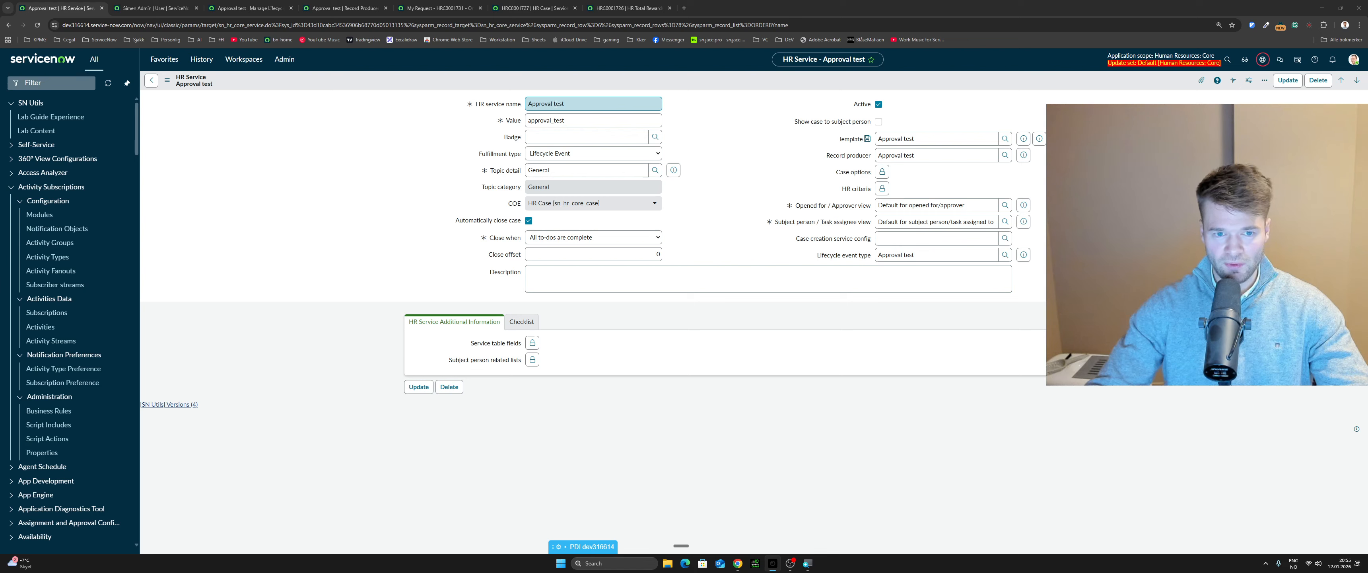
click(867, 158)
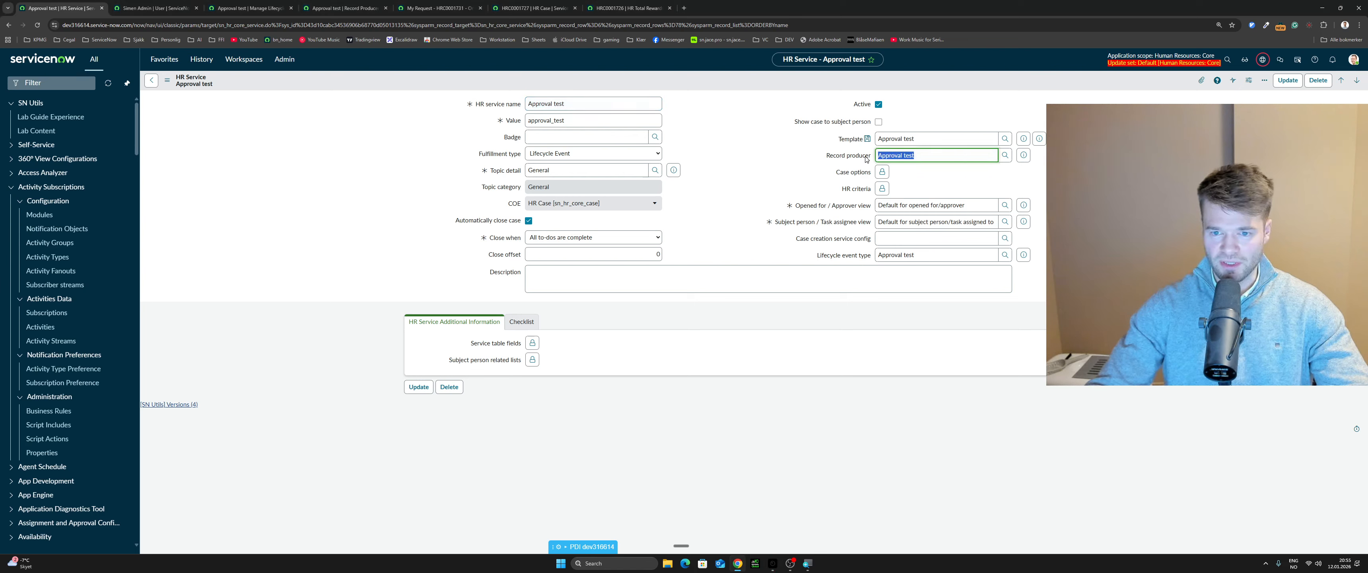
click(939, 179)
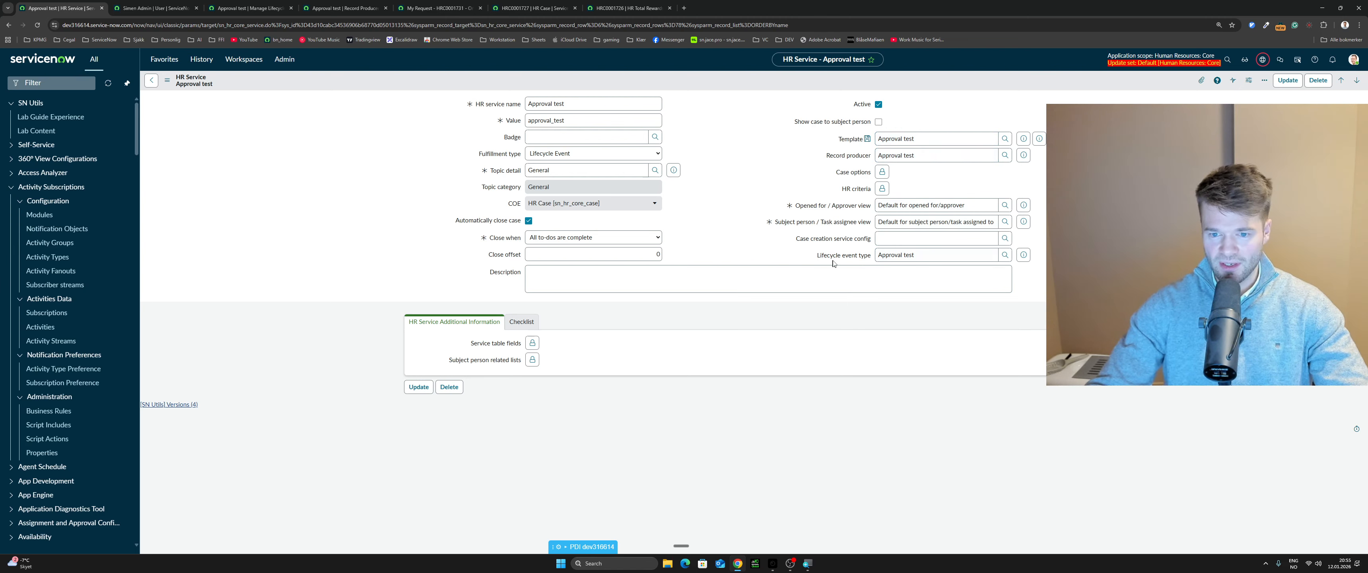
drag(923, 256, 882, 255)
click(847, 442)
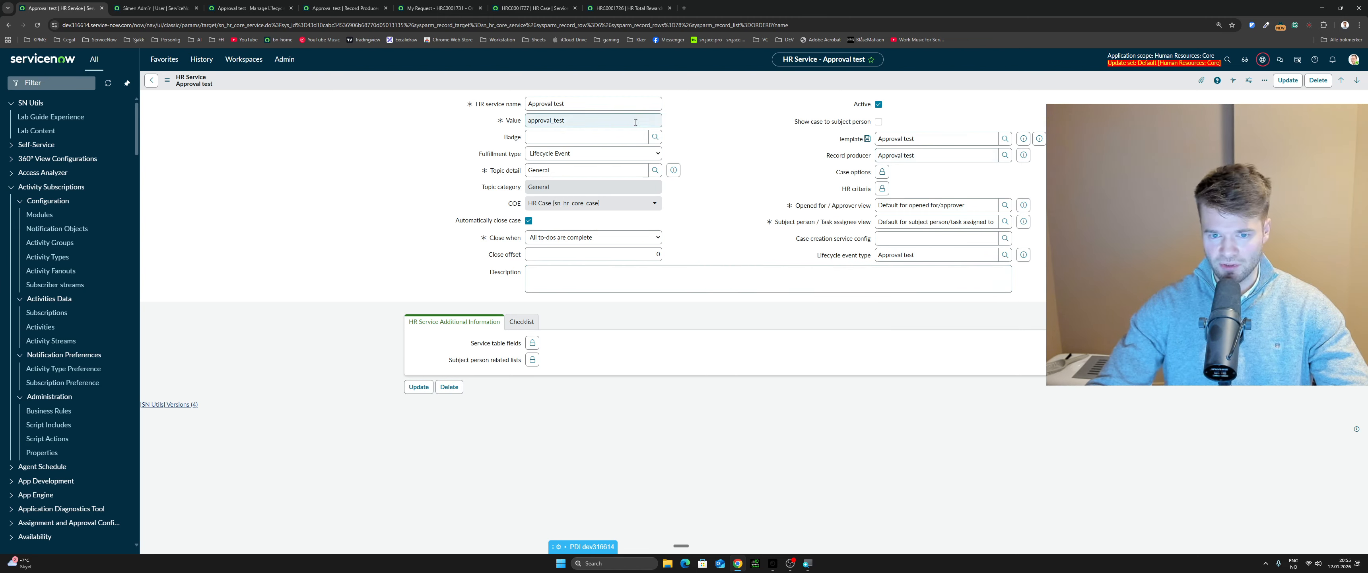
click(843, 258)
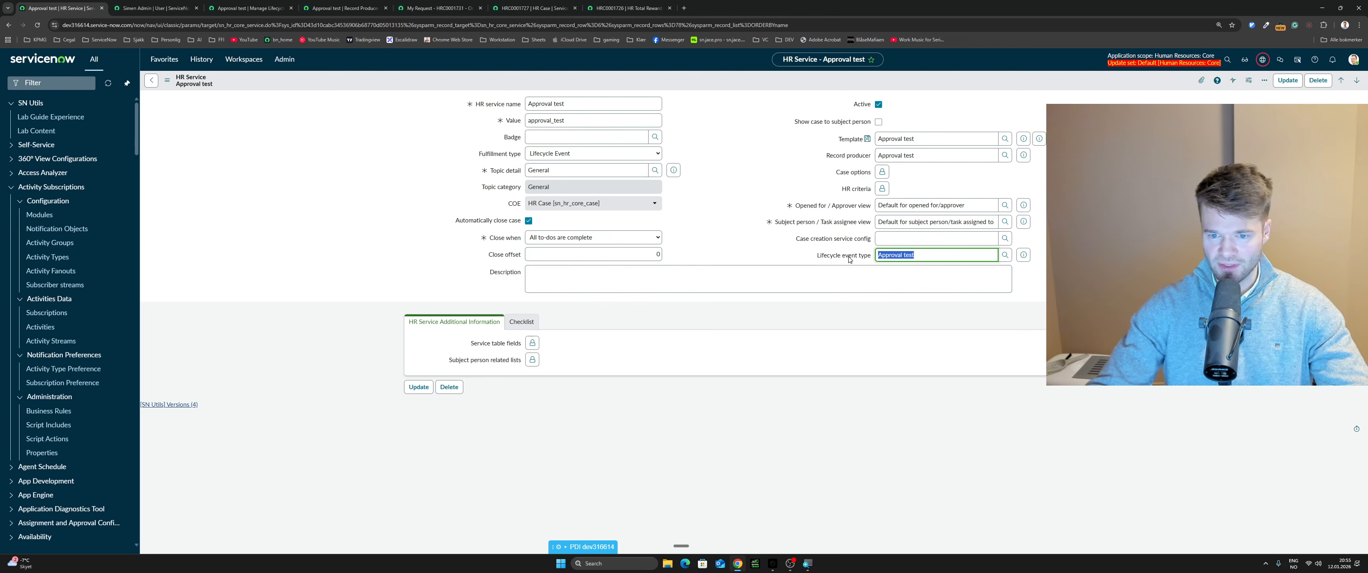
Step: Switch to the Approval test lifecycle event, place its browser tab beside the HR service, and show its activity sets
click(238, 6)
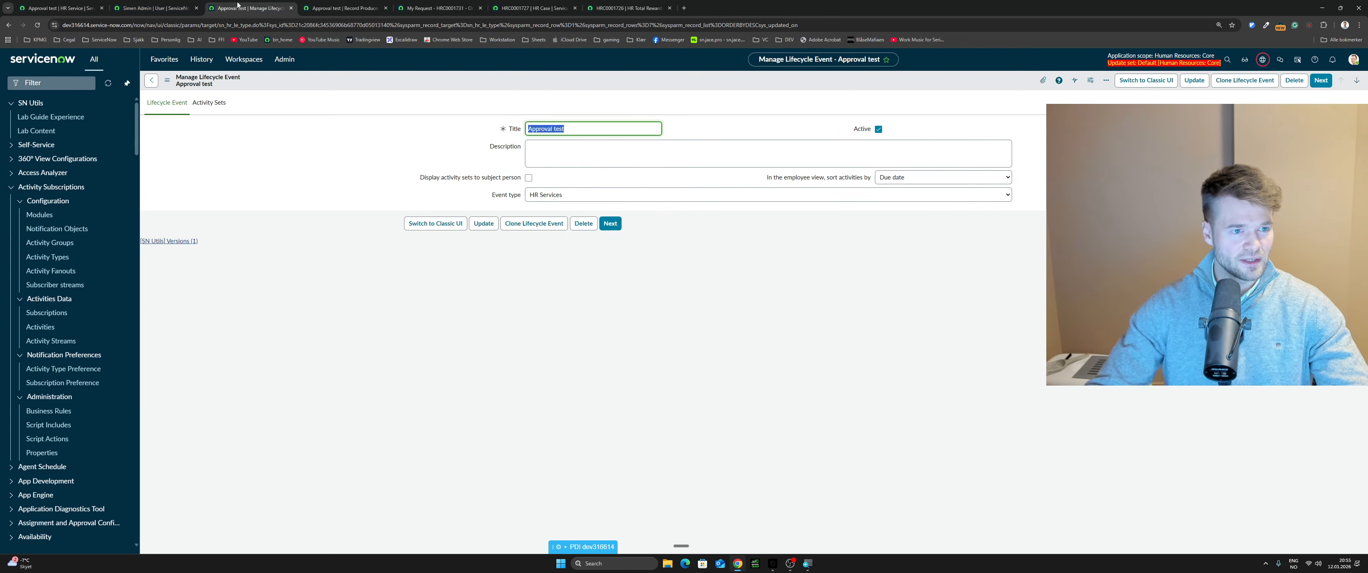
drag(261, 8, 164, 8)
click(403, 355)
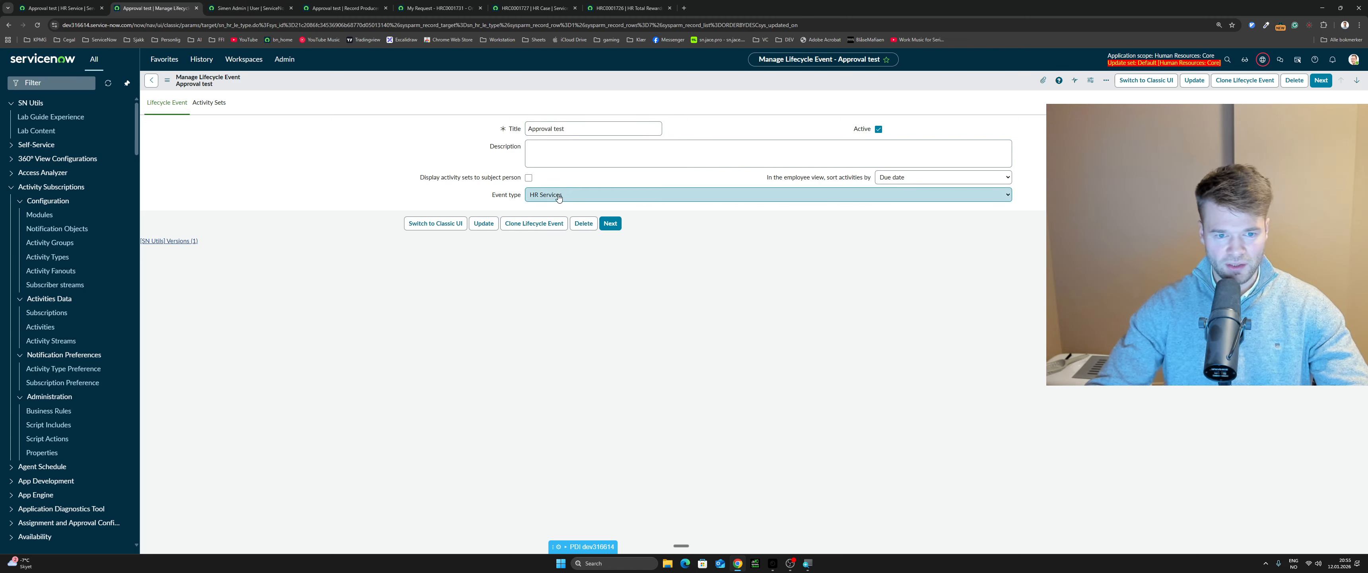
click(205, 105)
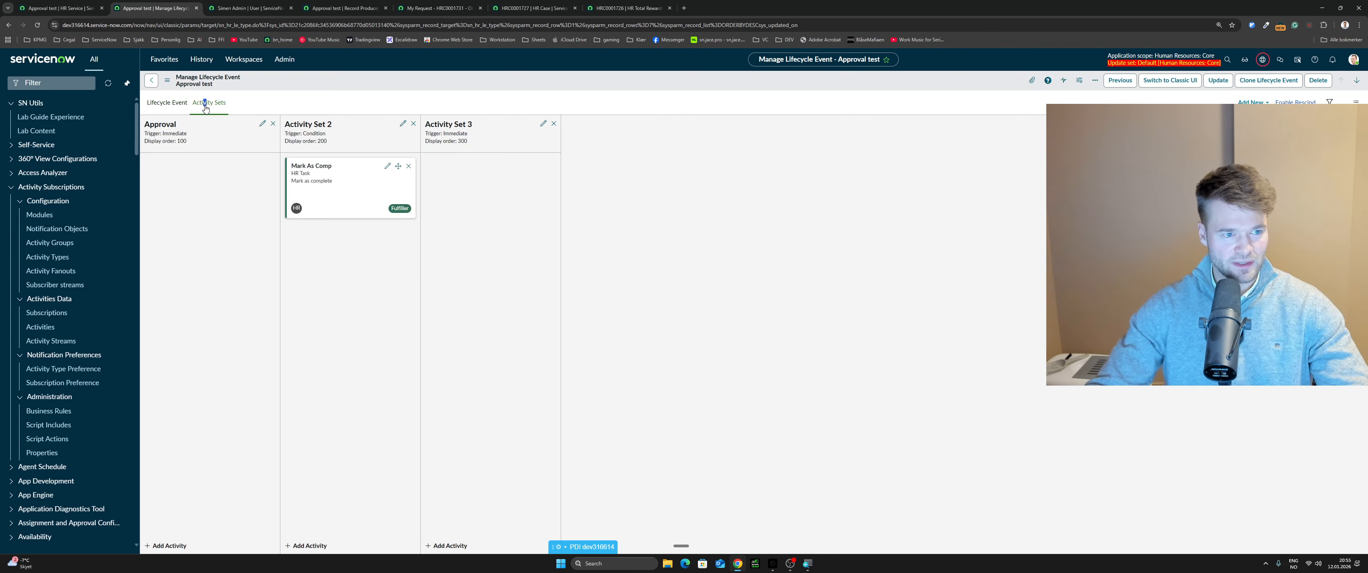
Step: Examine the trigger setting of the Approval activity set
click(185, 230)
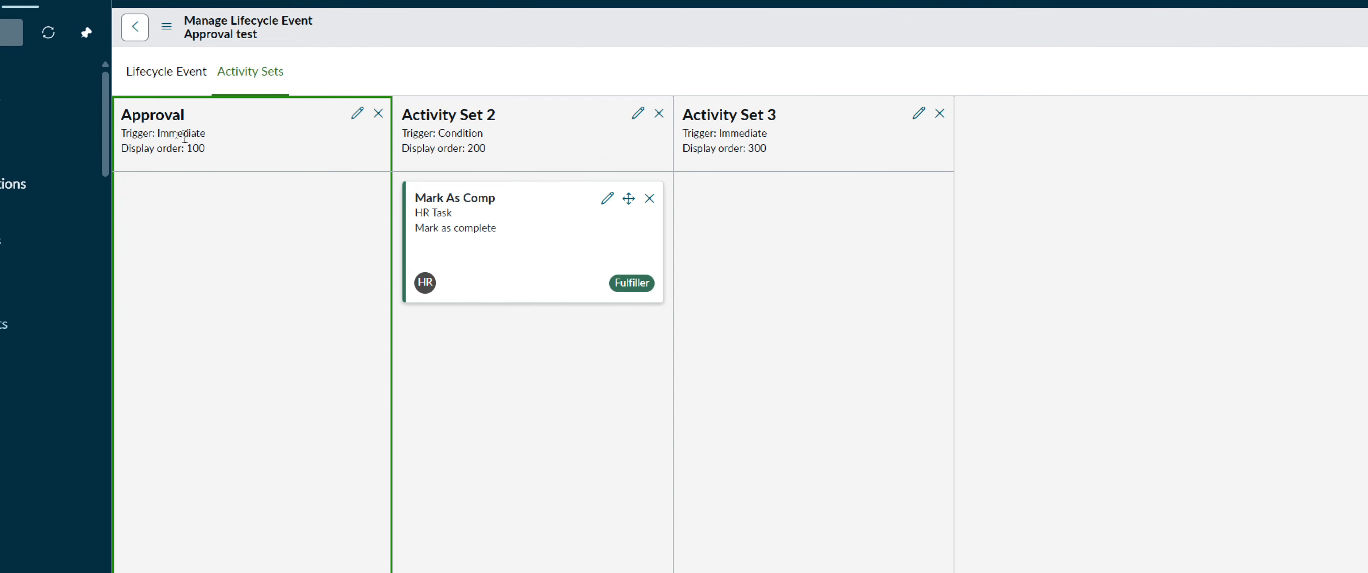
double_click(176, 134)
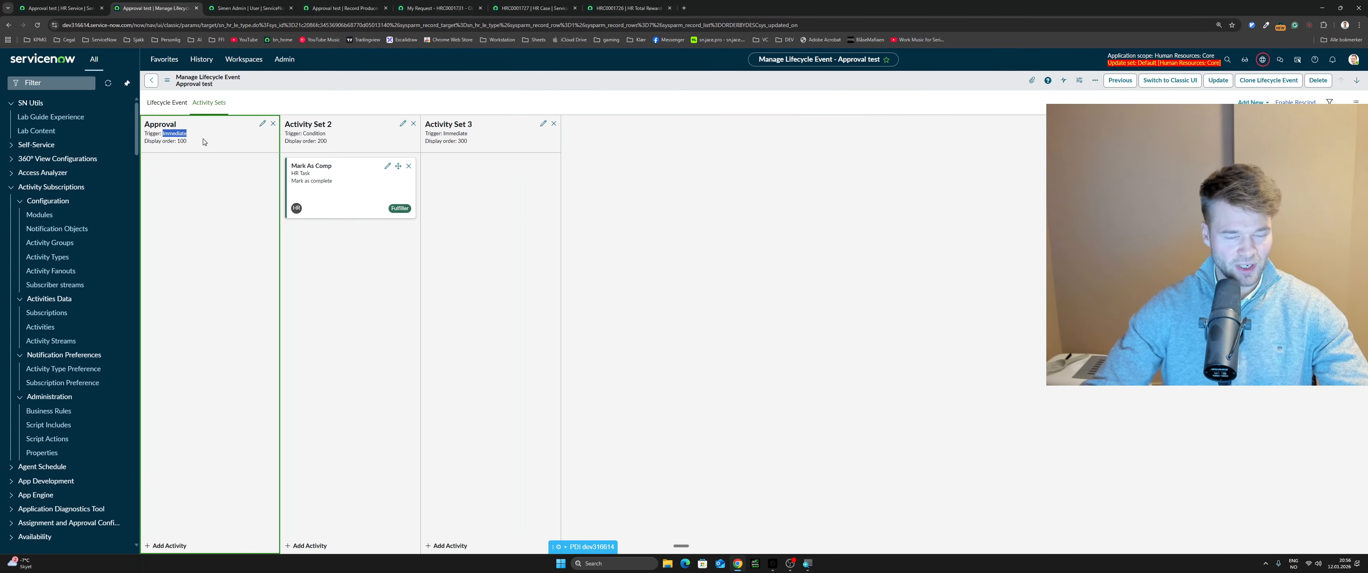
drag(1138, 165, 754, 210)
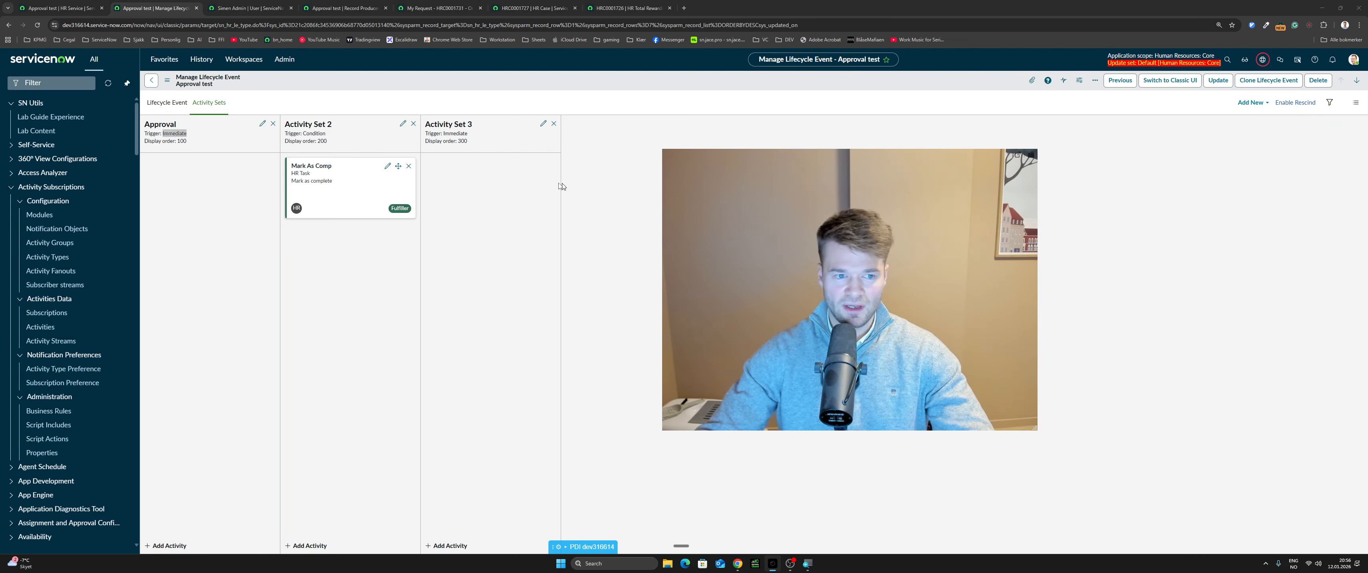
click(208, 326)
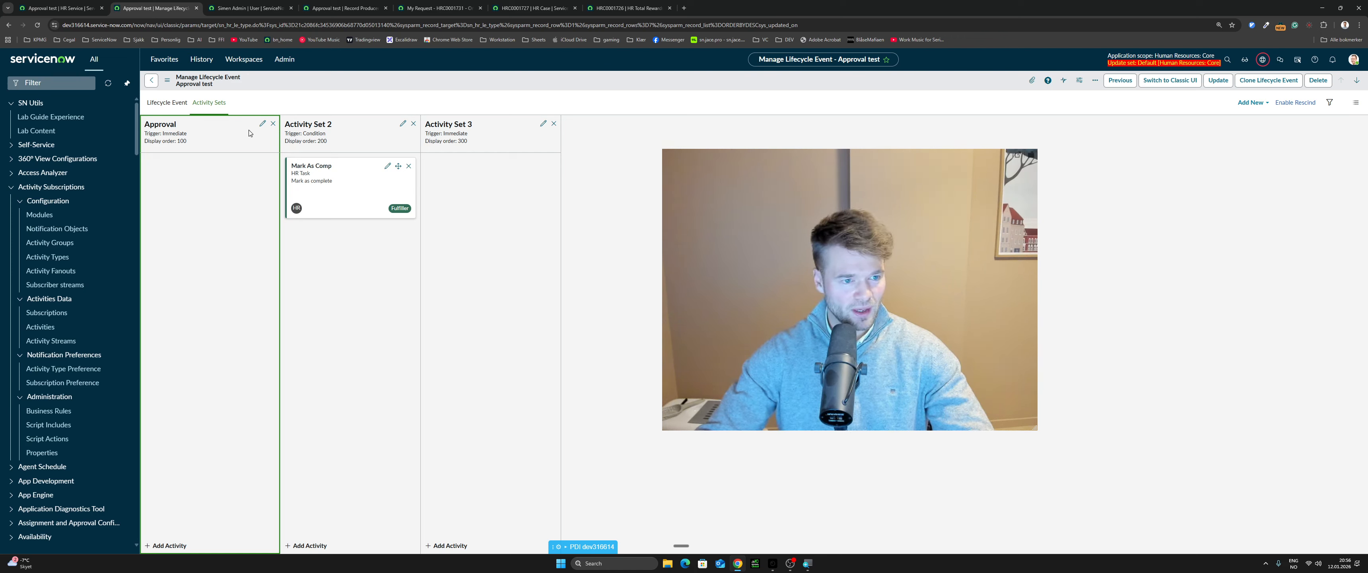
Step: Start a new activity in the Approval activity set and title it "Manager approval"
click(171, 546)
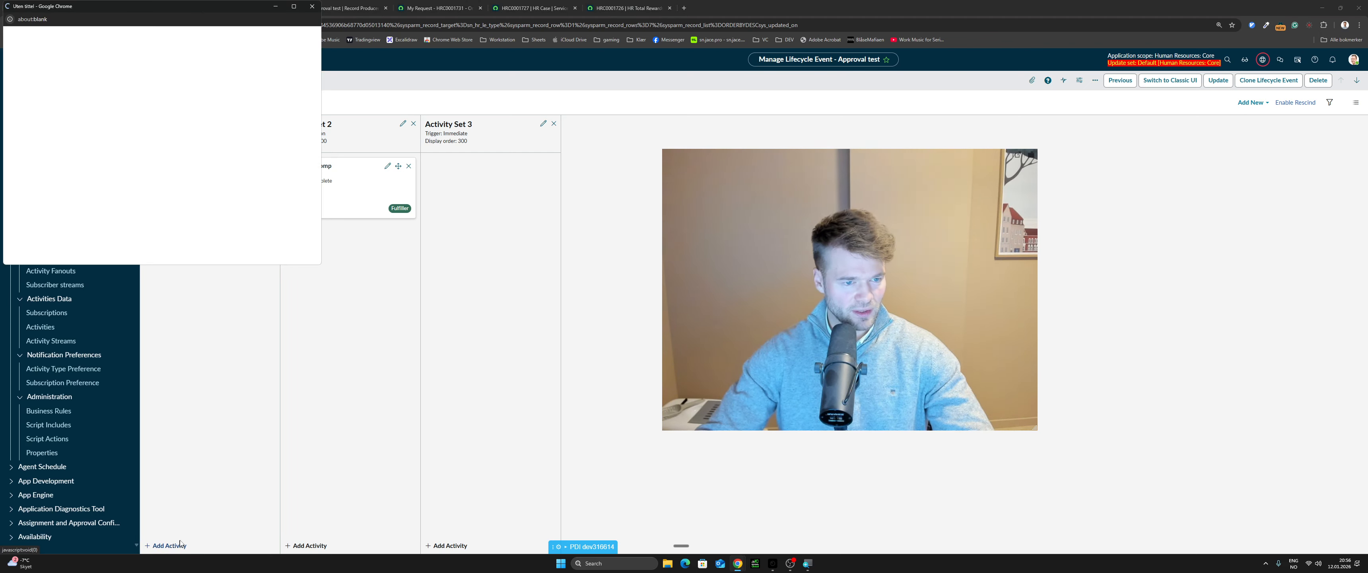
drag(320, 267, 578, 381)
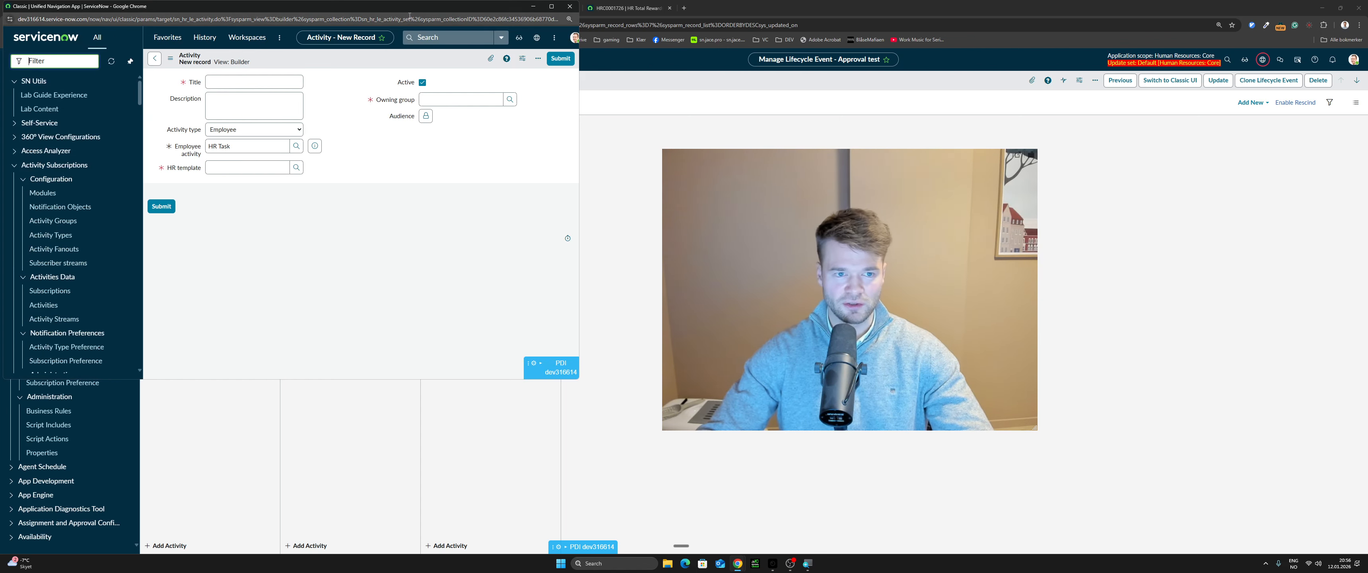
drag(416, 10, 460, 48)
click(296, 125)
text(M)
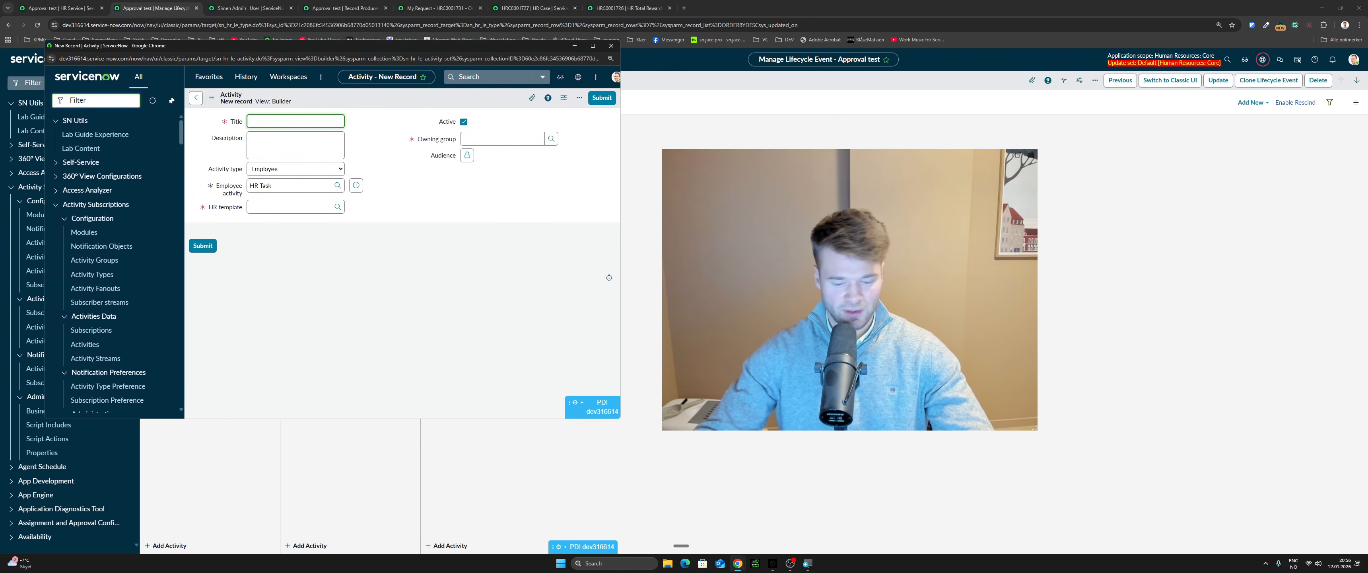
text(anage)
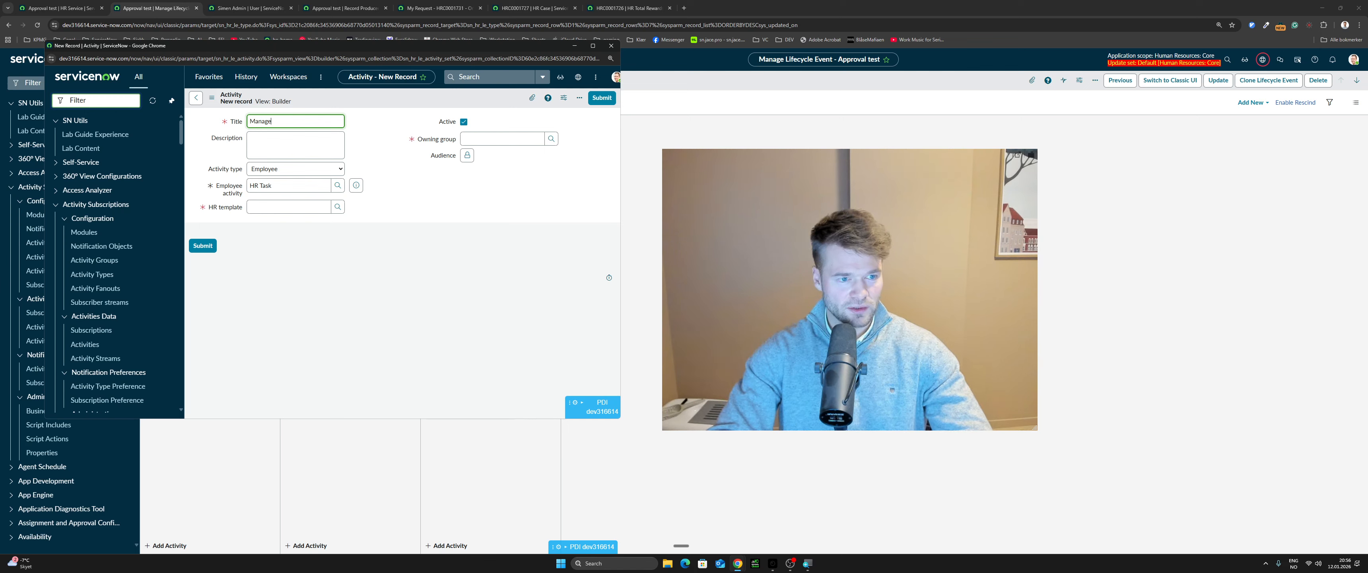
text(r approv)
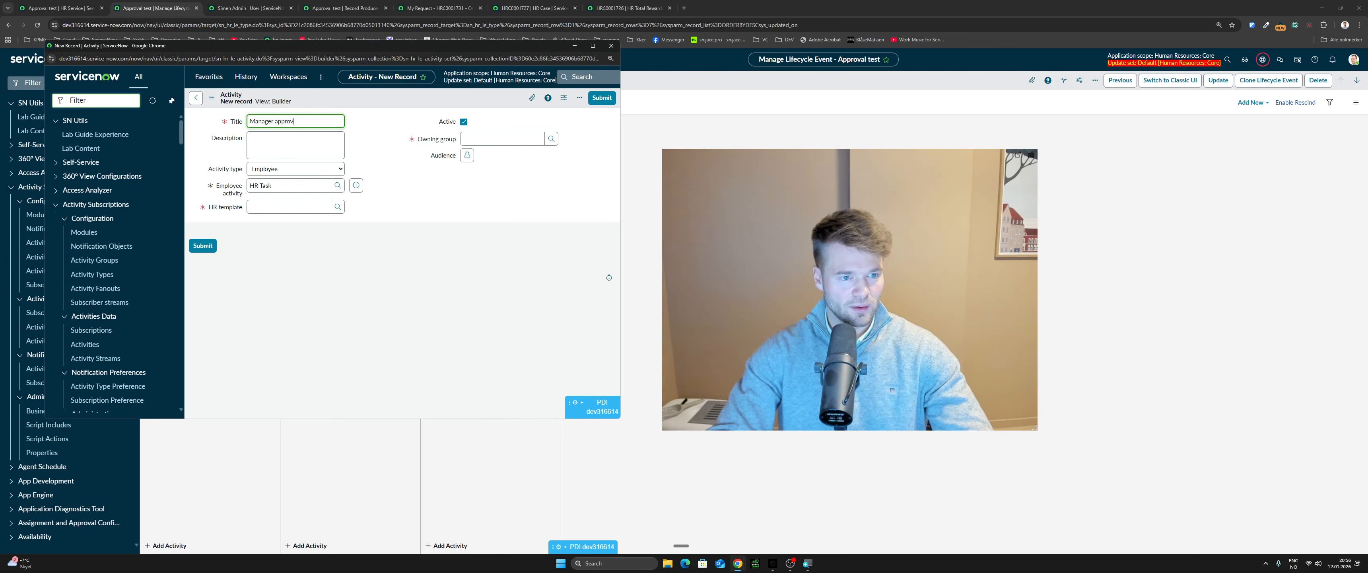
text(al)
Step: Assign HR as the activity's owning group and set its activity type to Approval
click(502, 141)
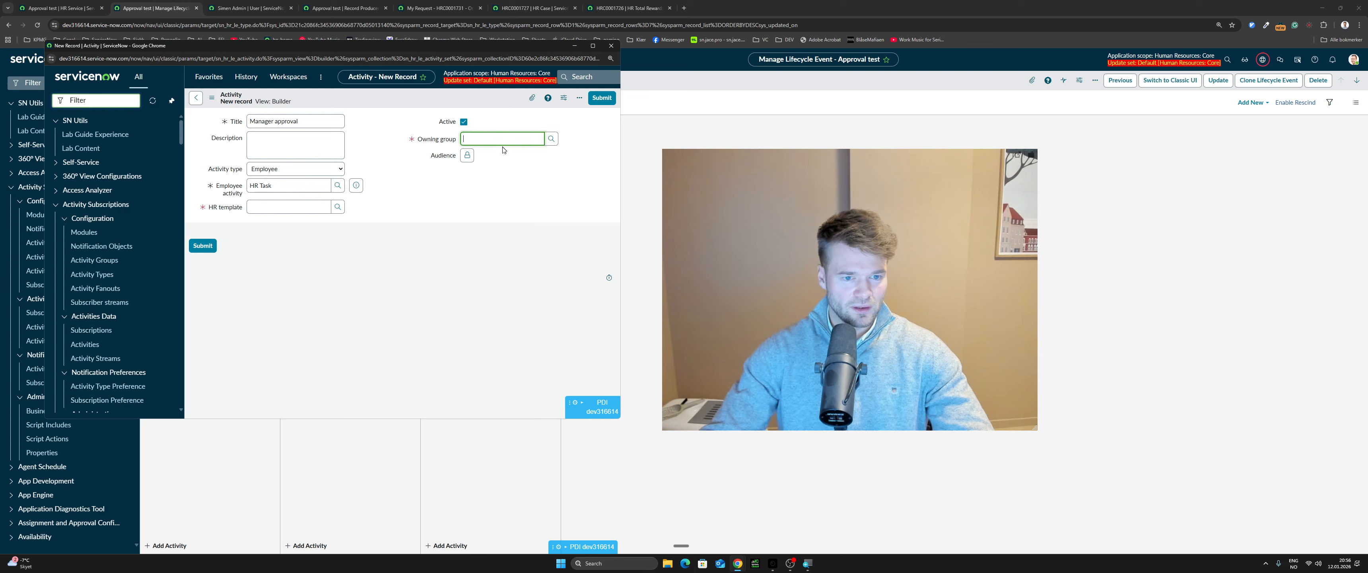
text(HR)
click(489, 163)
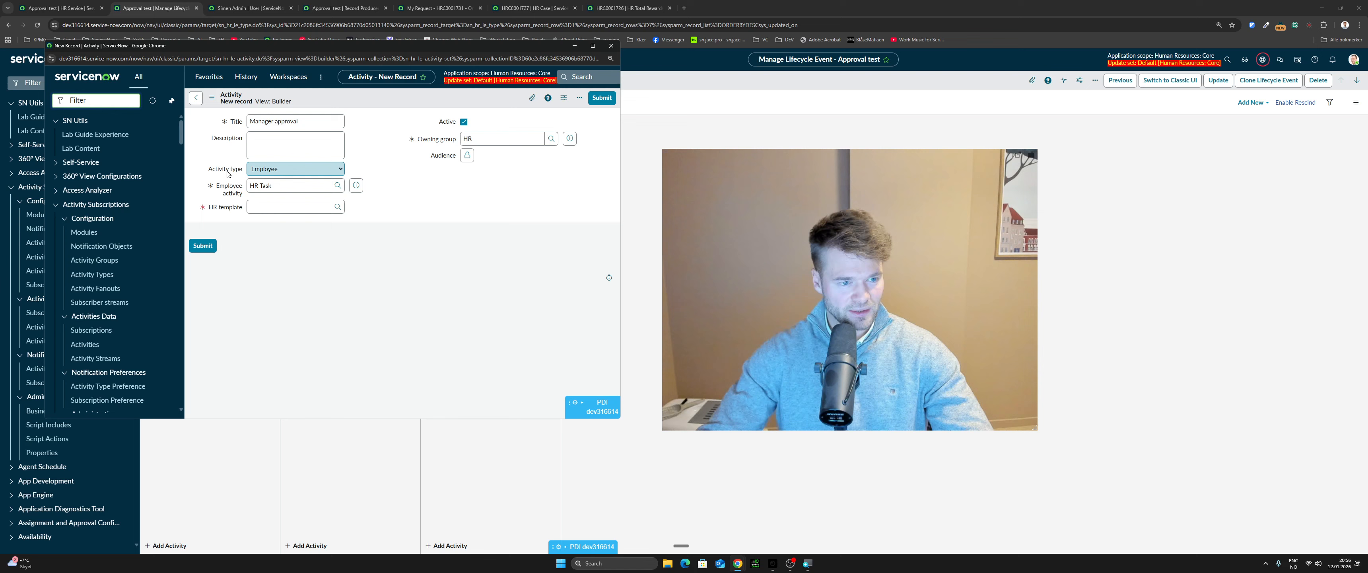
click(264, 170)
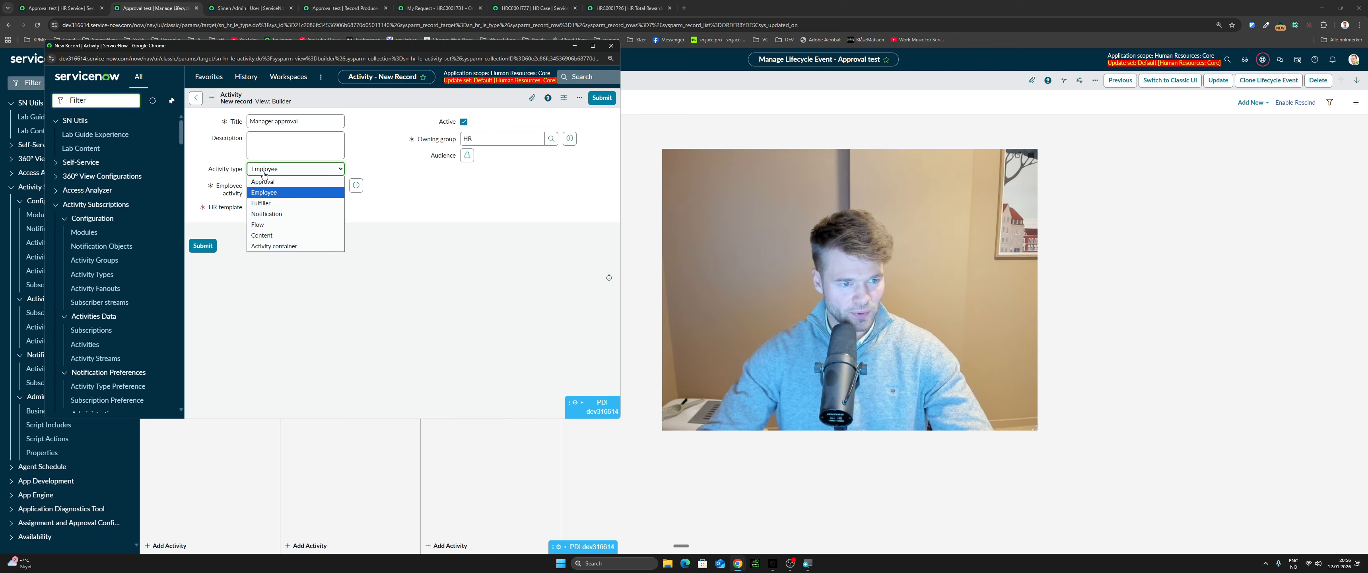
click(314, 184)
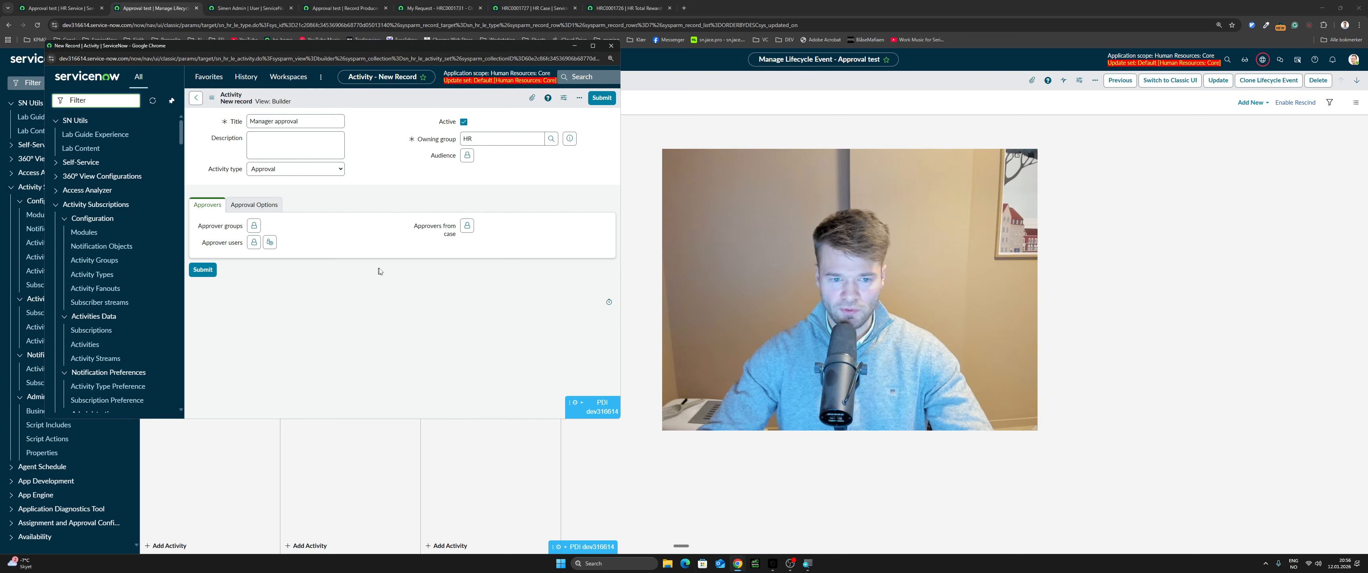
Step: Add Subject person Manager as the approver from the case and lock the approver list
mouse_move(416, 228)
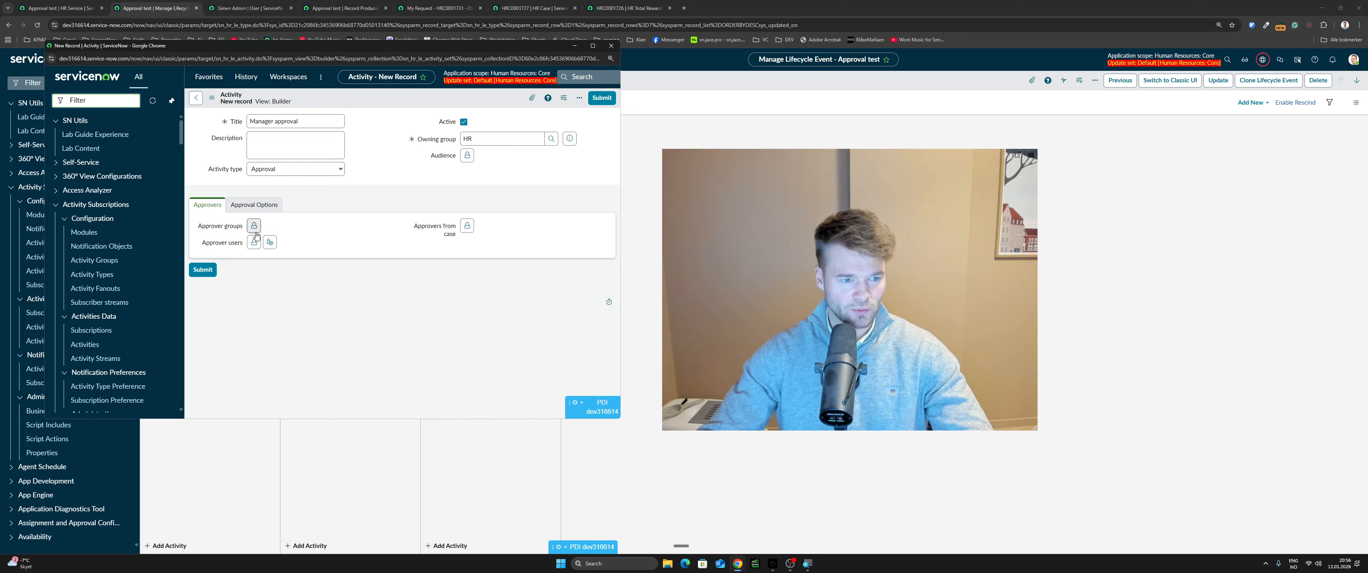
click(467, 227)
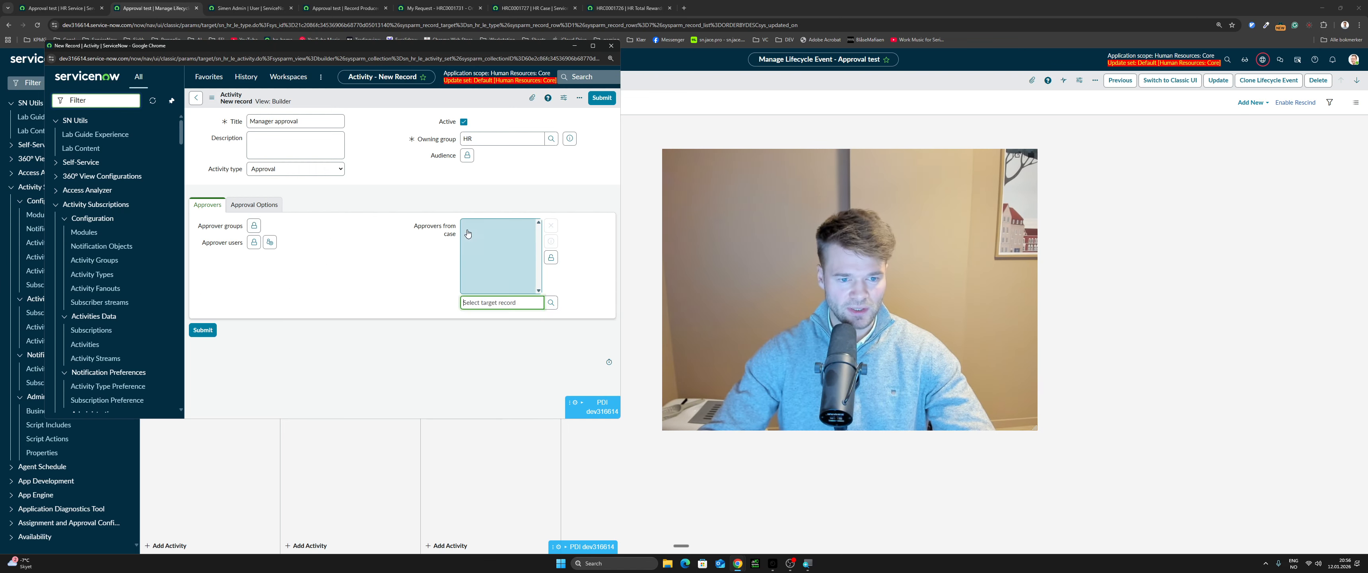
click(551, 302)
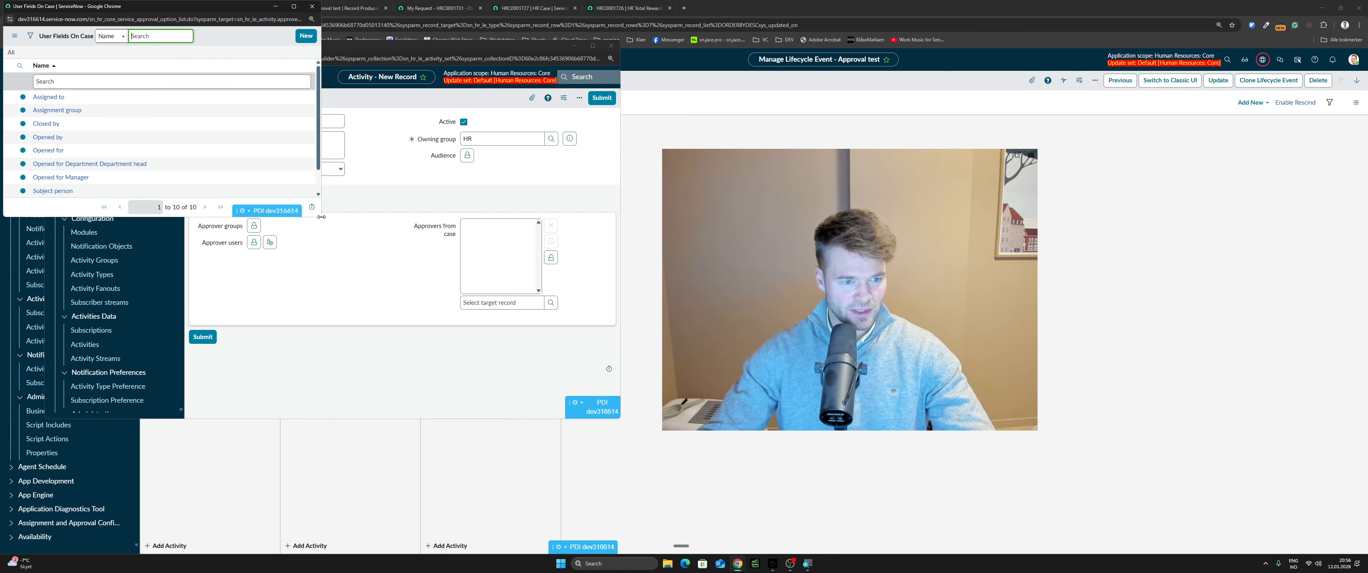
drag(323, 218, 387, 304)
drag(253, 7, 487, 125)
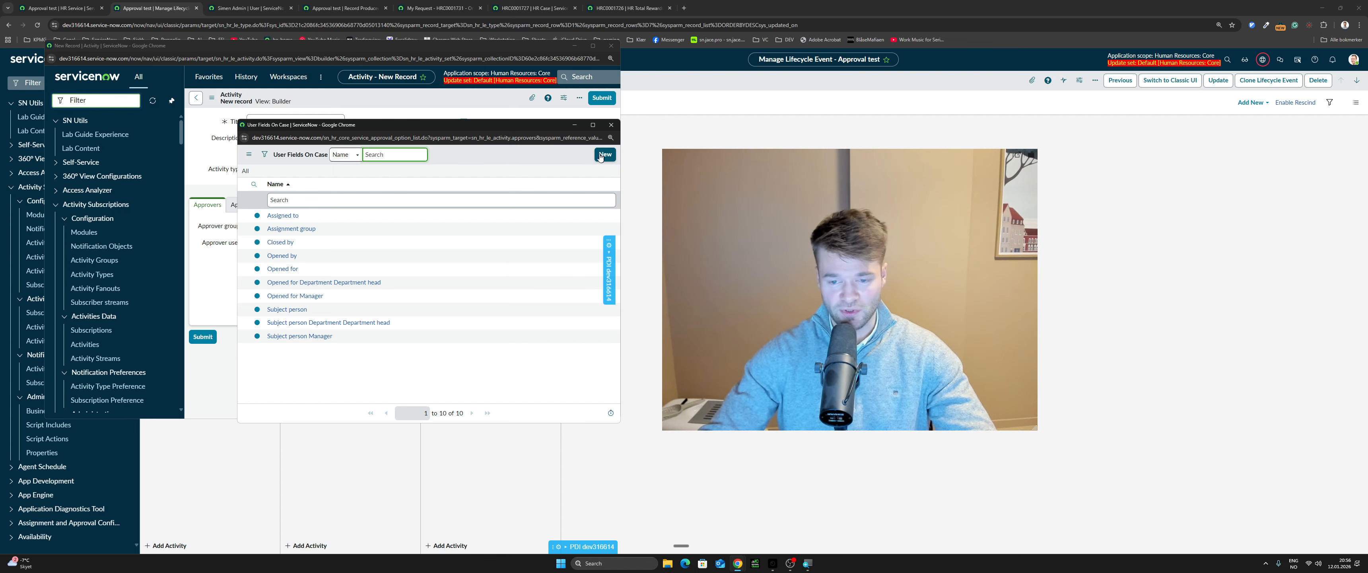
click(551, 159)
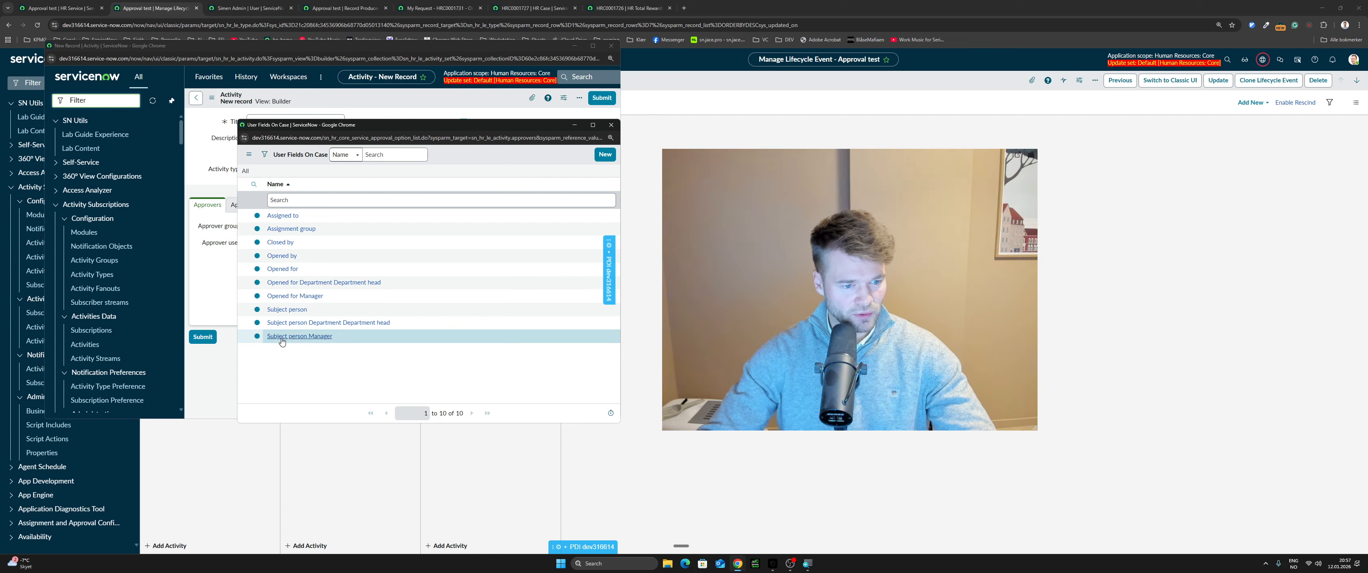
click(299, 335)
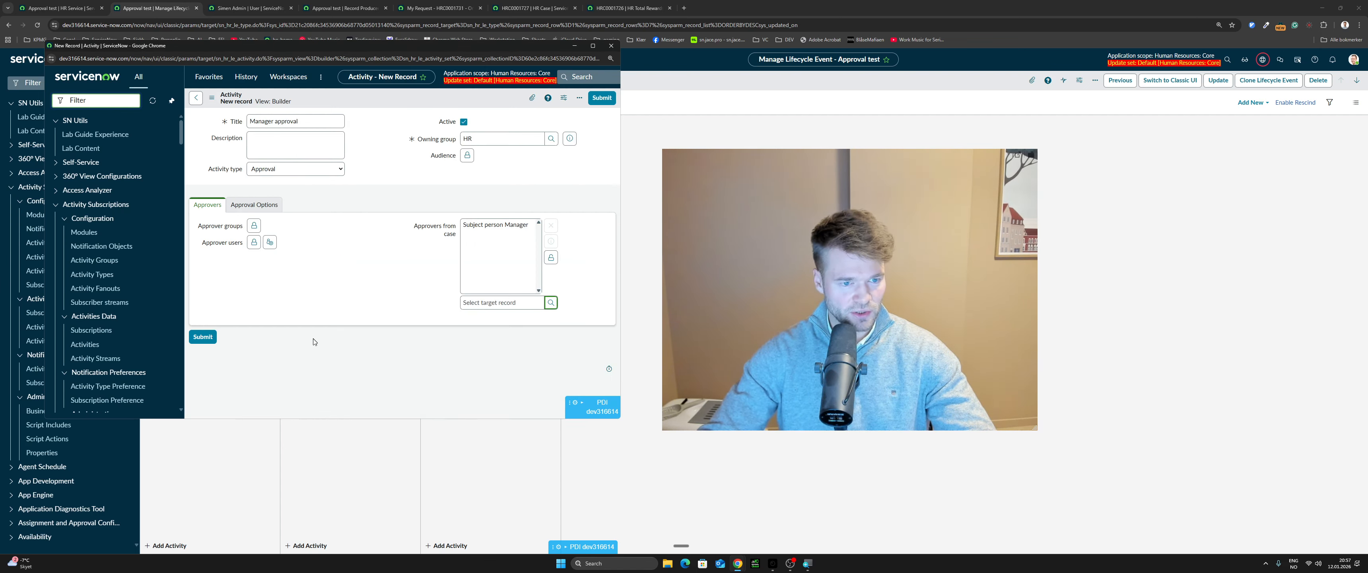
click(553, 259)
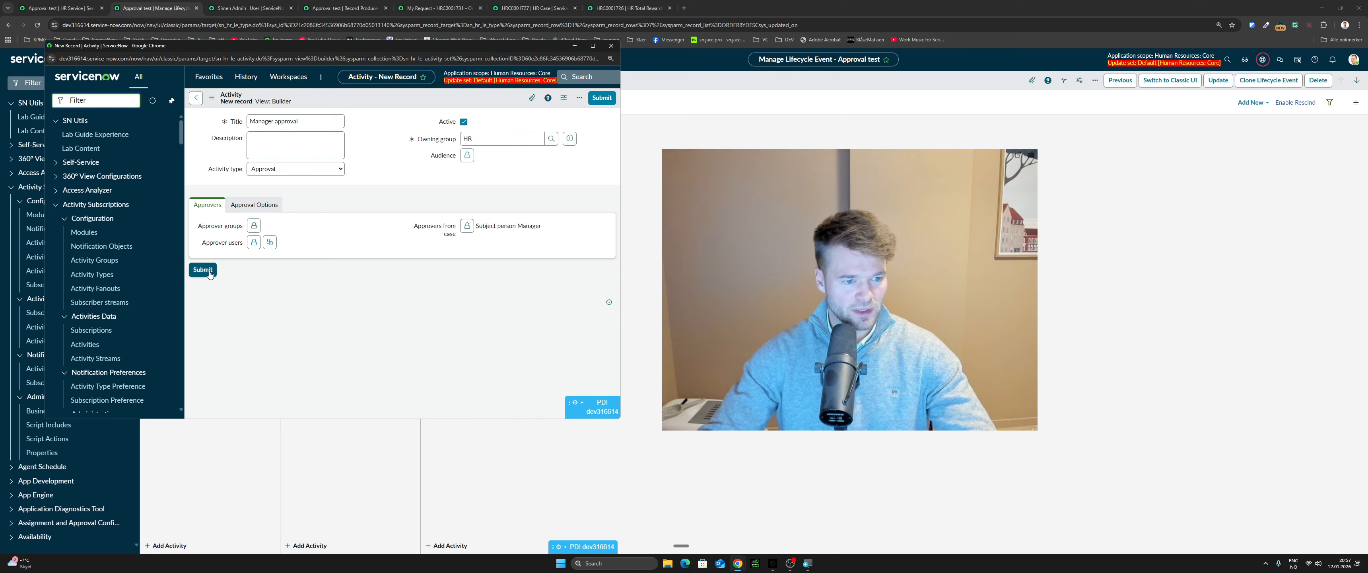
Step: Set the approval's rejection behaviour to Close incomplete and submit the new activity
click(253, 207)
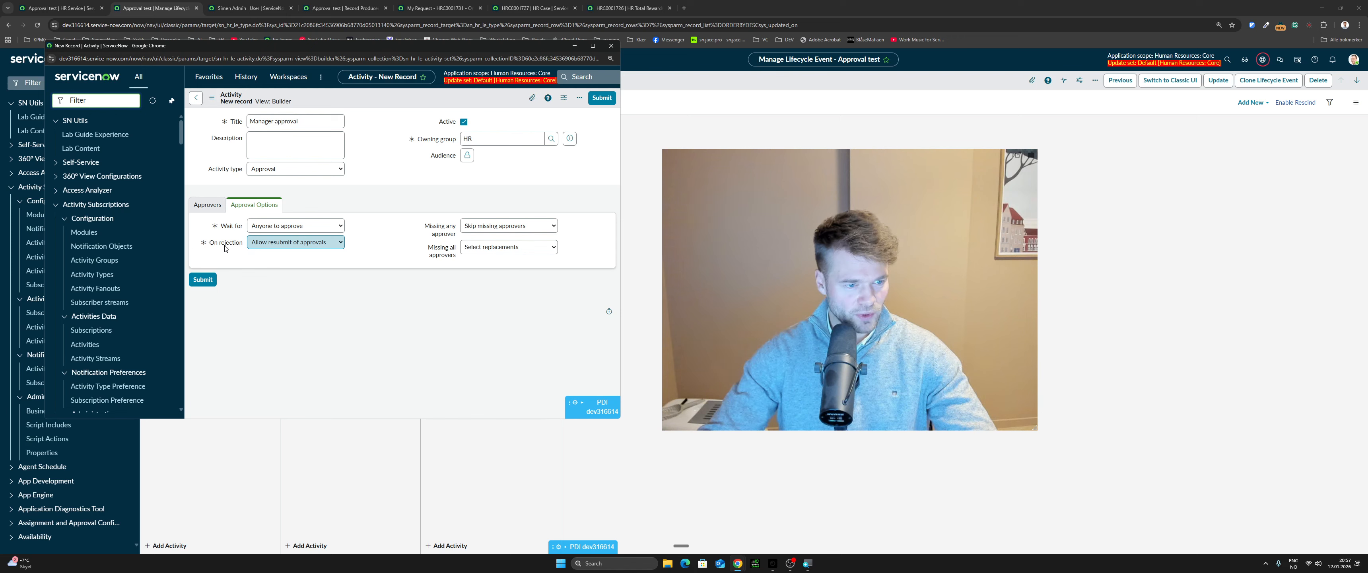
click(271, 247)
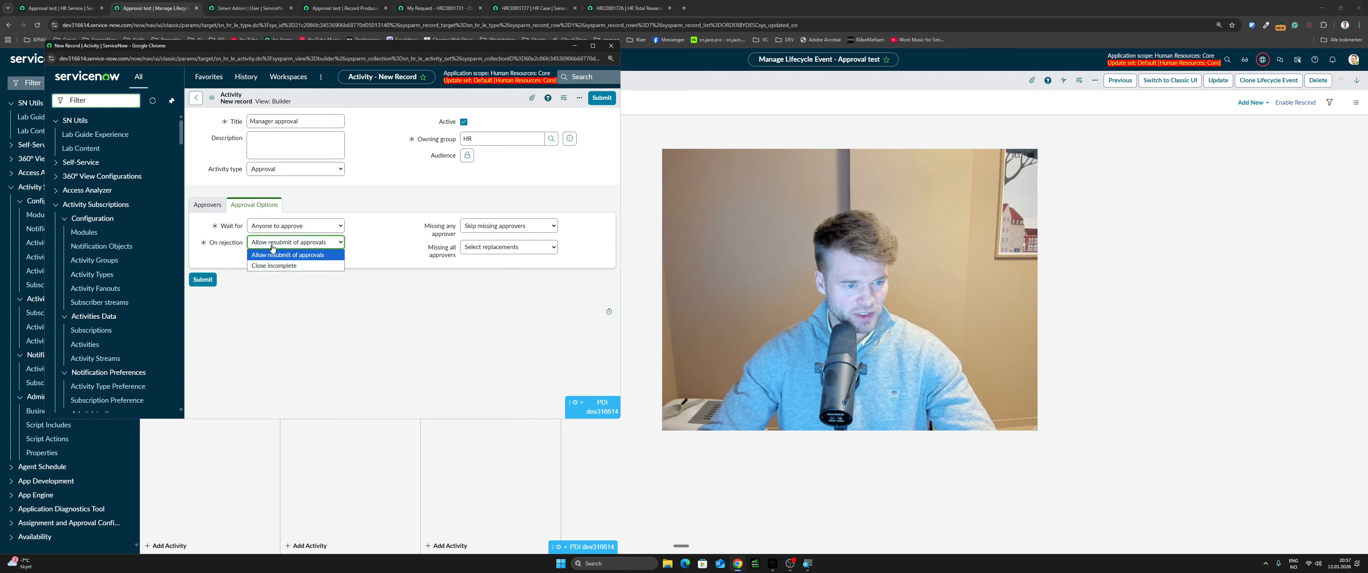
click(293, 266)
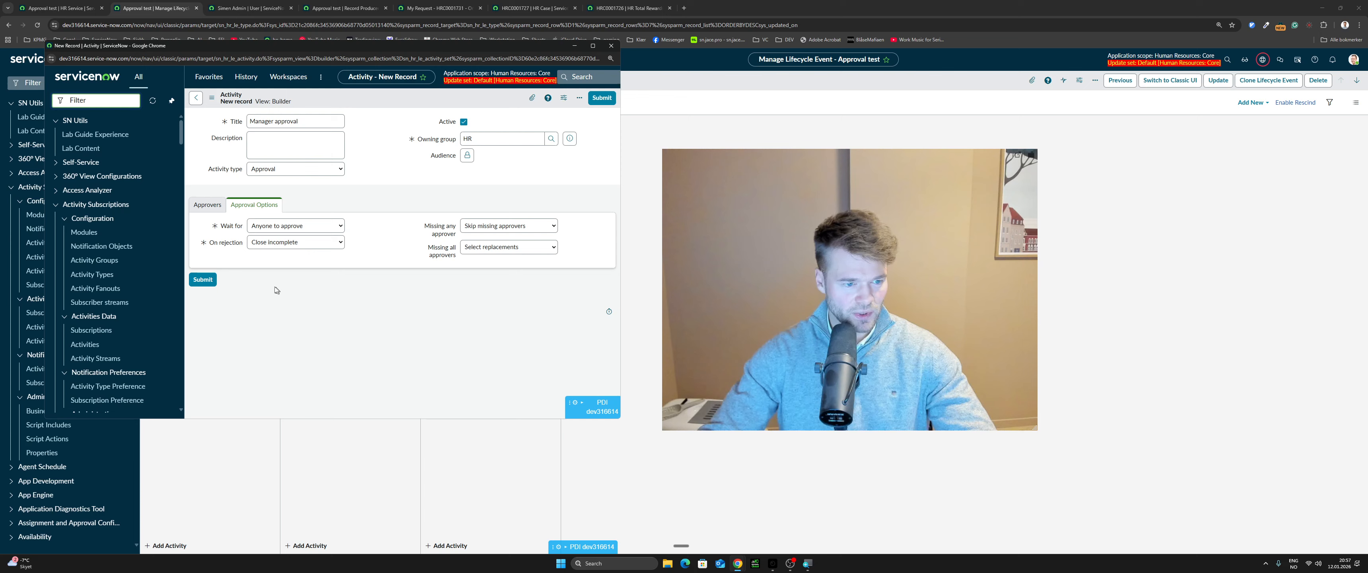
click(202, 279)
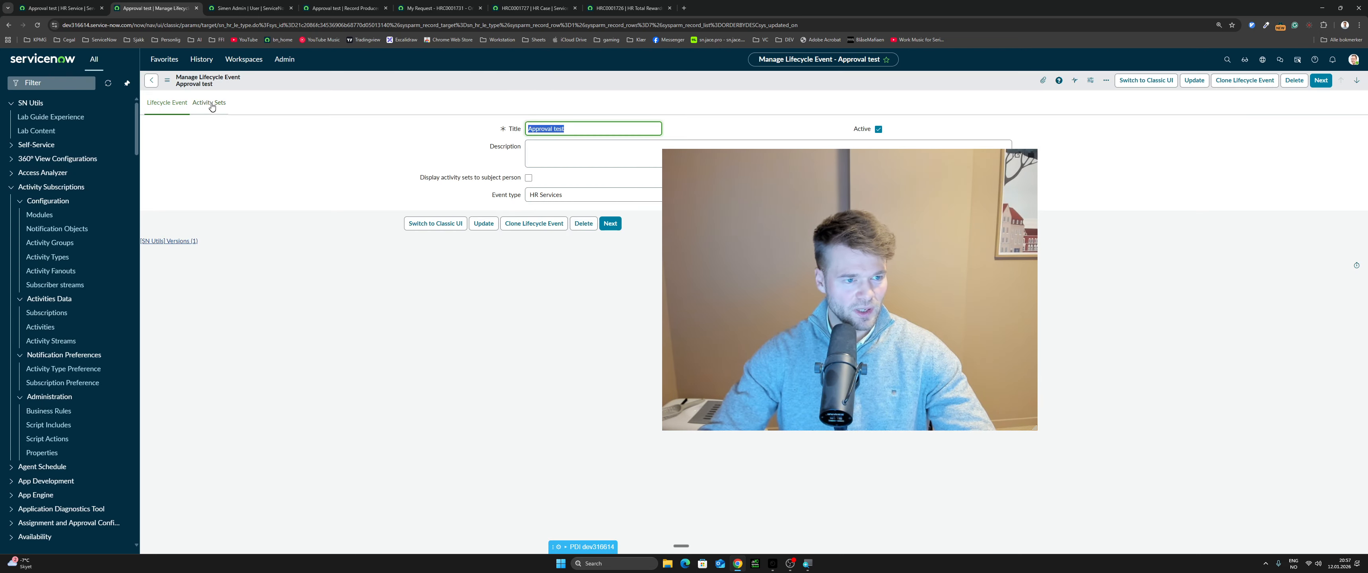
Step: Return to the lifecycle event's activity sets and open the settings of Activity Set 2 in an enlarged window
click(211, 104)
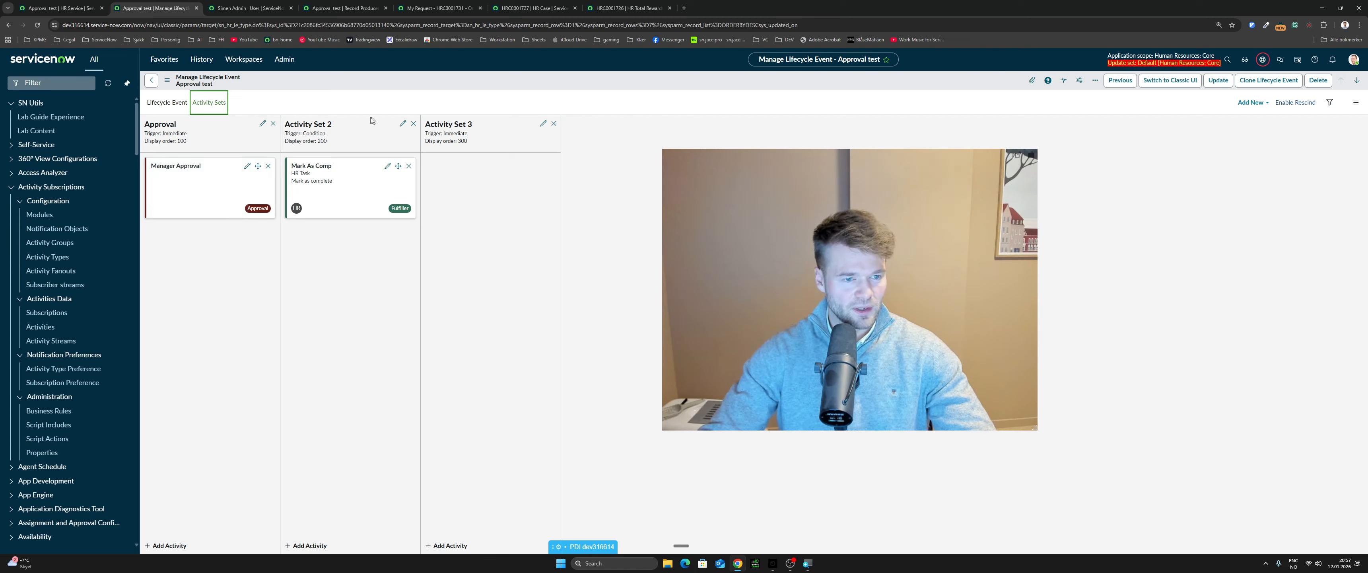
click(403, 124)
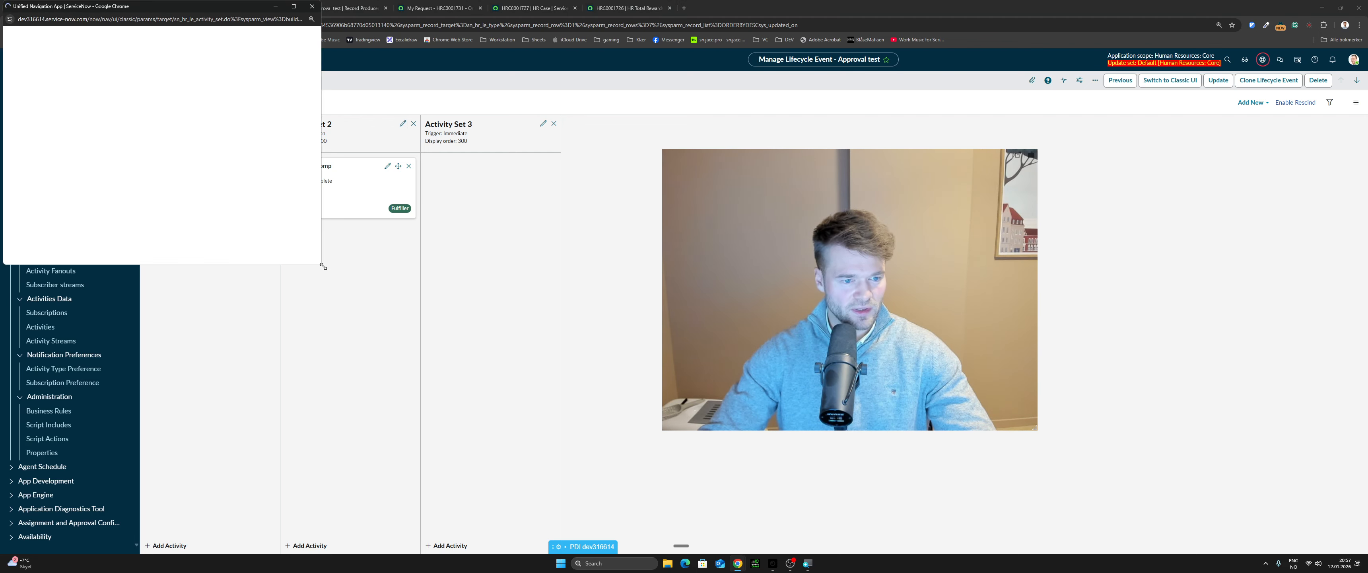
drag(323, 265, 560, 341)
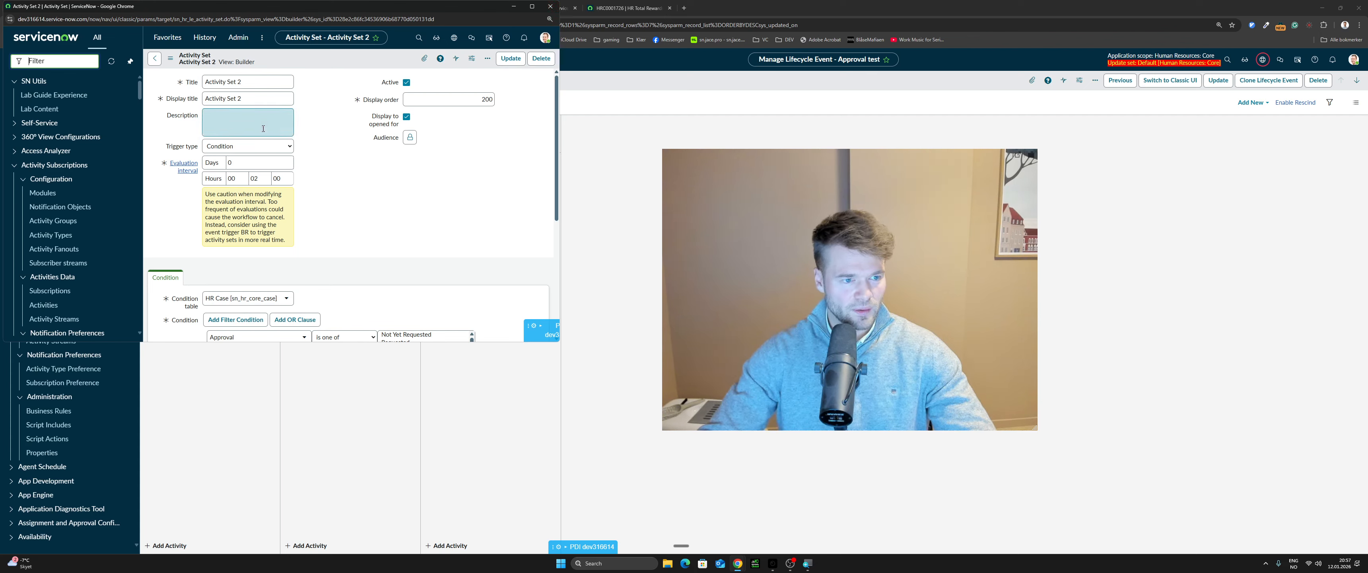
Step: Set Activity Set 2's trigger type to Immediate, update the record and close its window
click(248, 146)
click(234, 160)
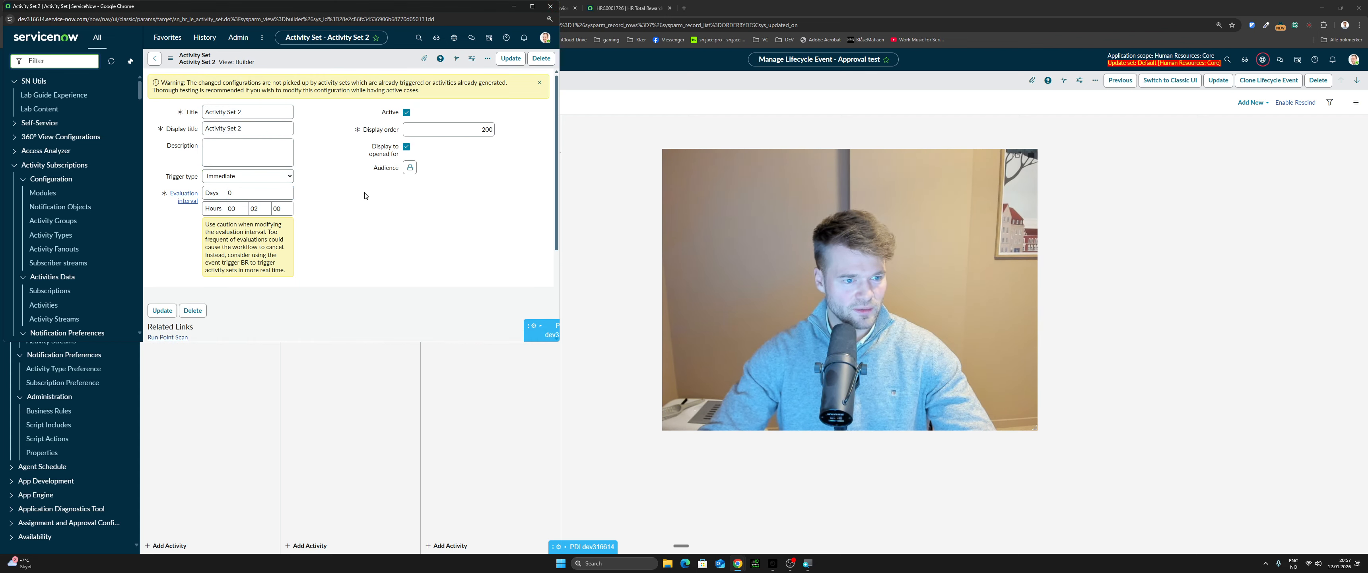
click(511, 59)
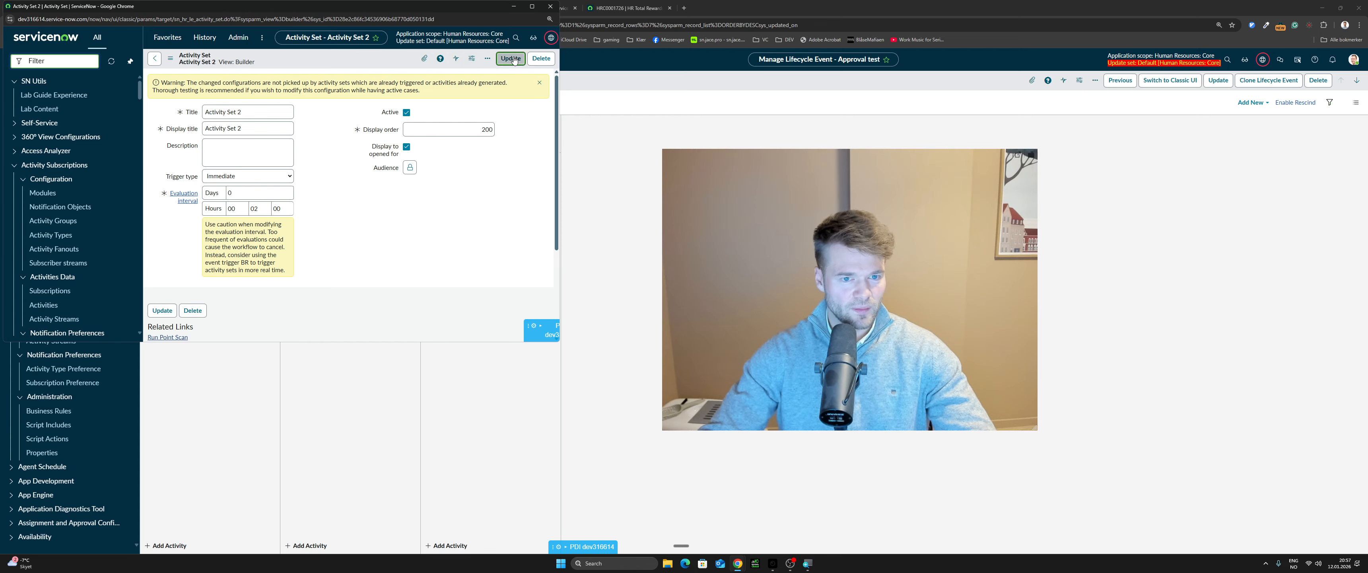
click(551, 7)
click(329, 60)
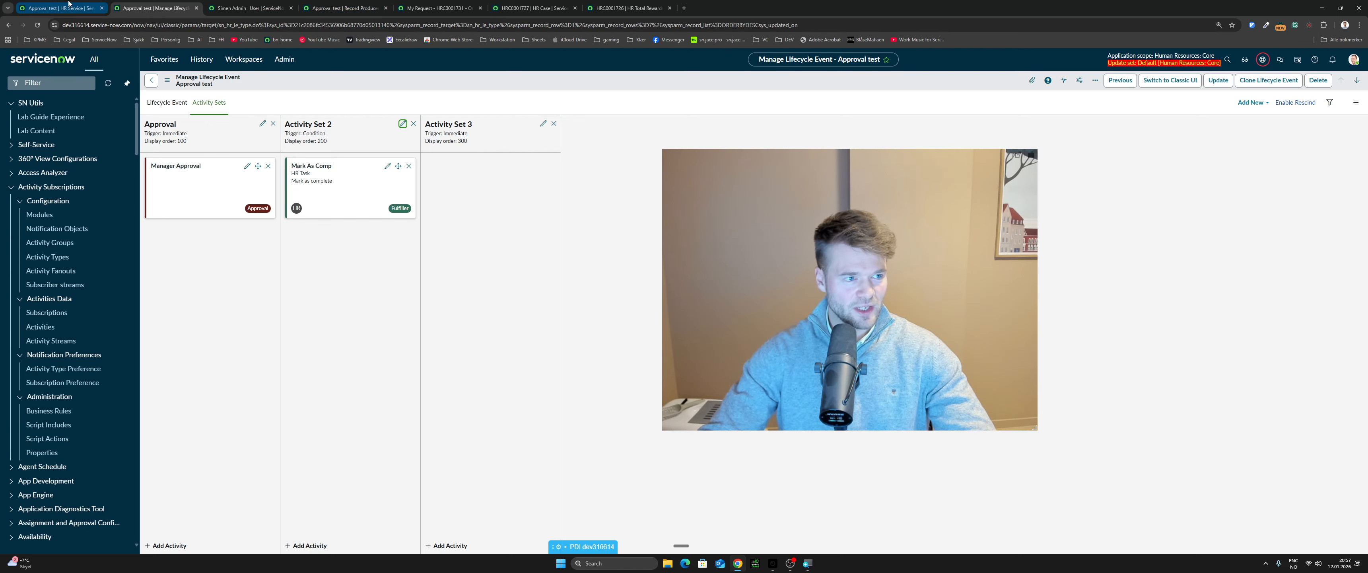
Step: Examine the Approval test HR service record, including its service name and COE table
click(52, 4)
drag(717, 223, 883, 262)
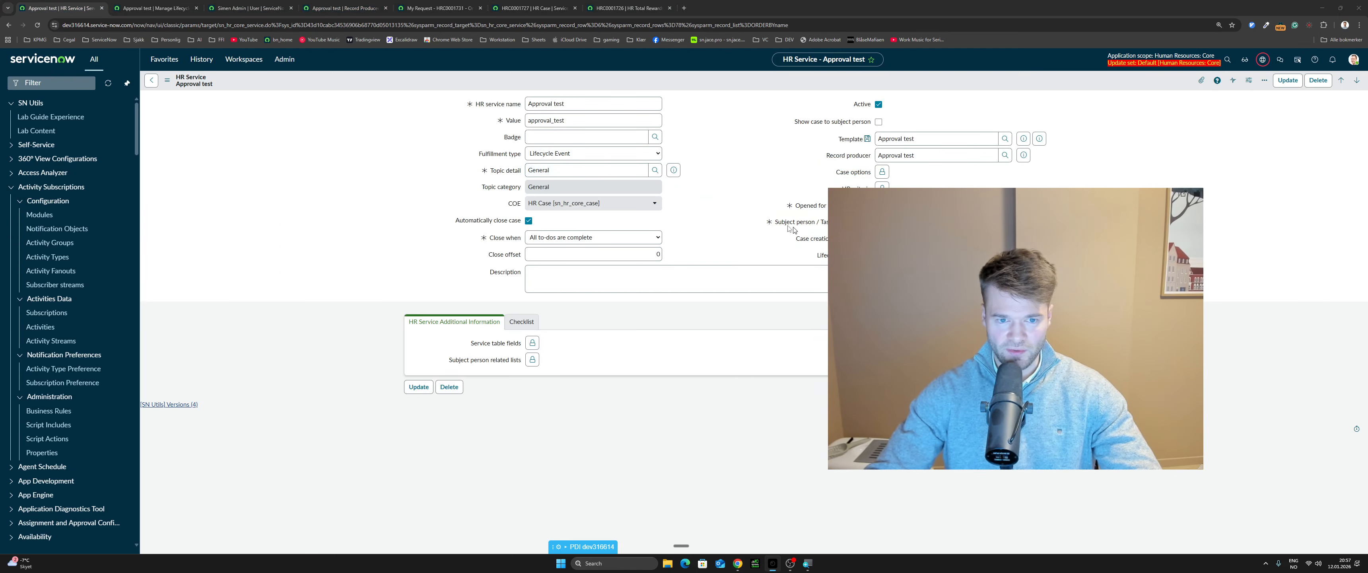
drag(567, 104, 505, 117)
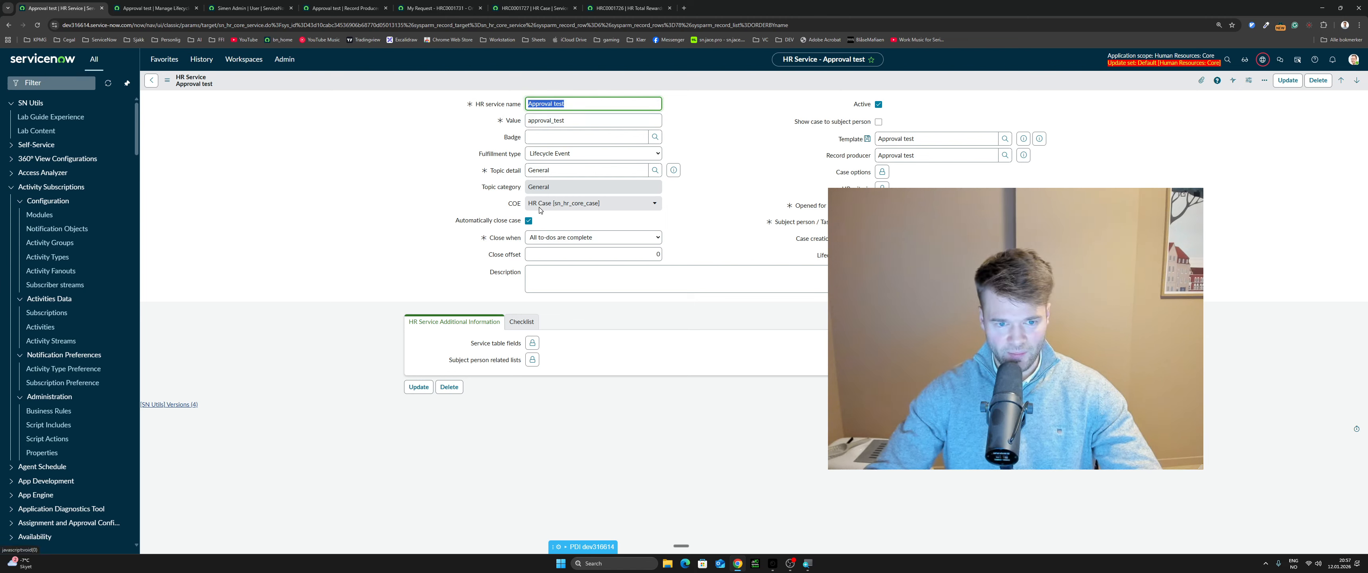
click(700, 223)
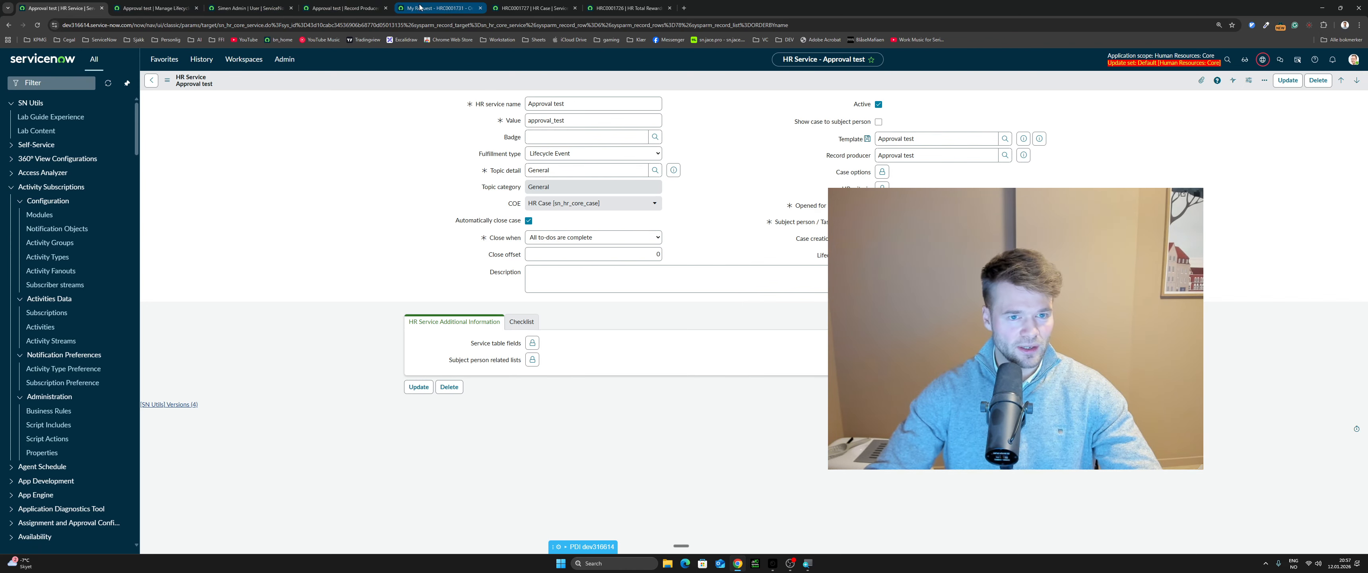
Step: Bring up the General Inquiry HR case and review its HR service and short description
click(437, 7)
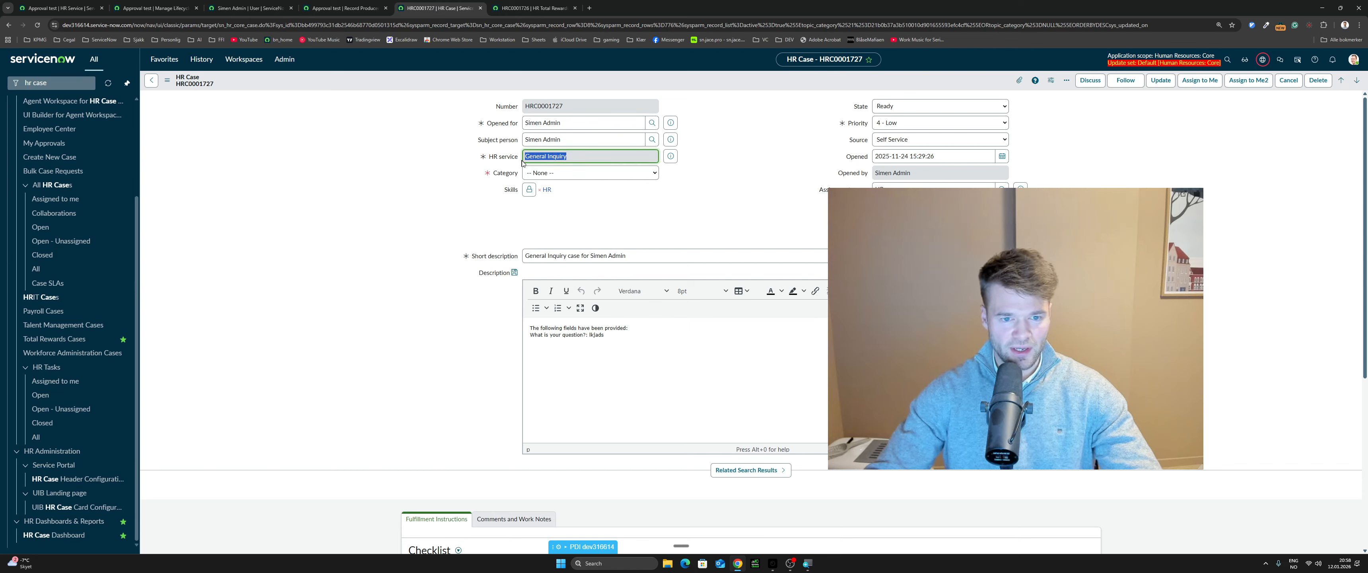
drag(925, 317, 1053, 339)
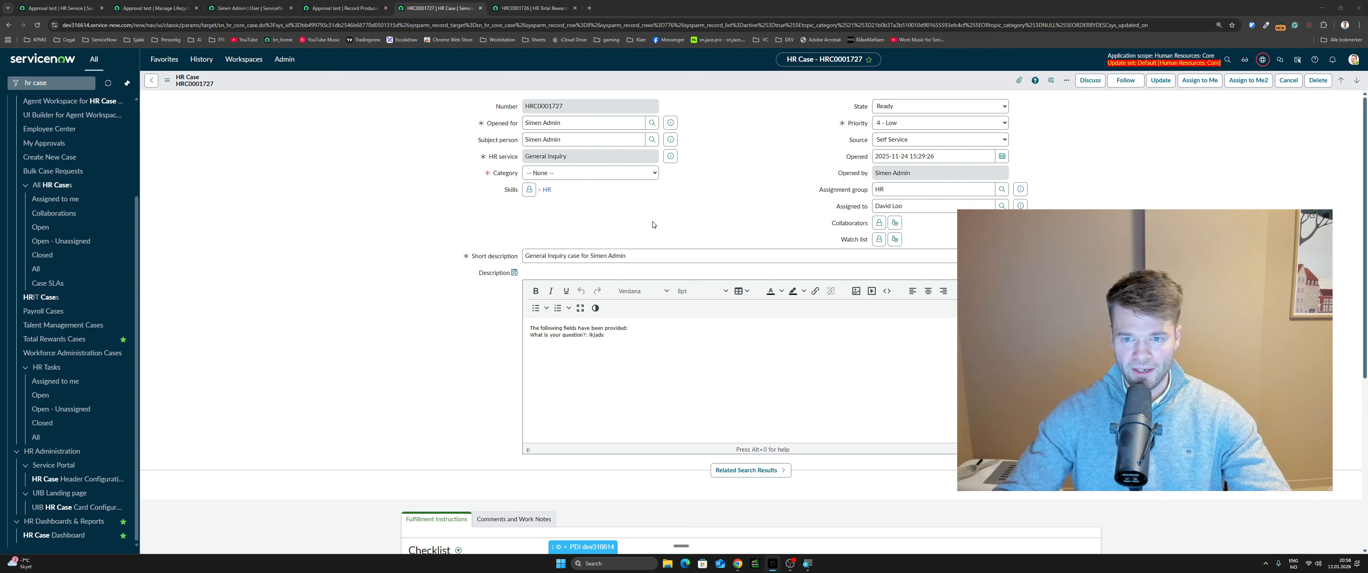
triple_click(637, 256)
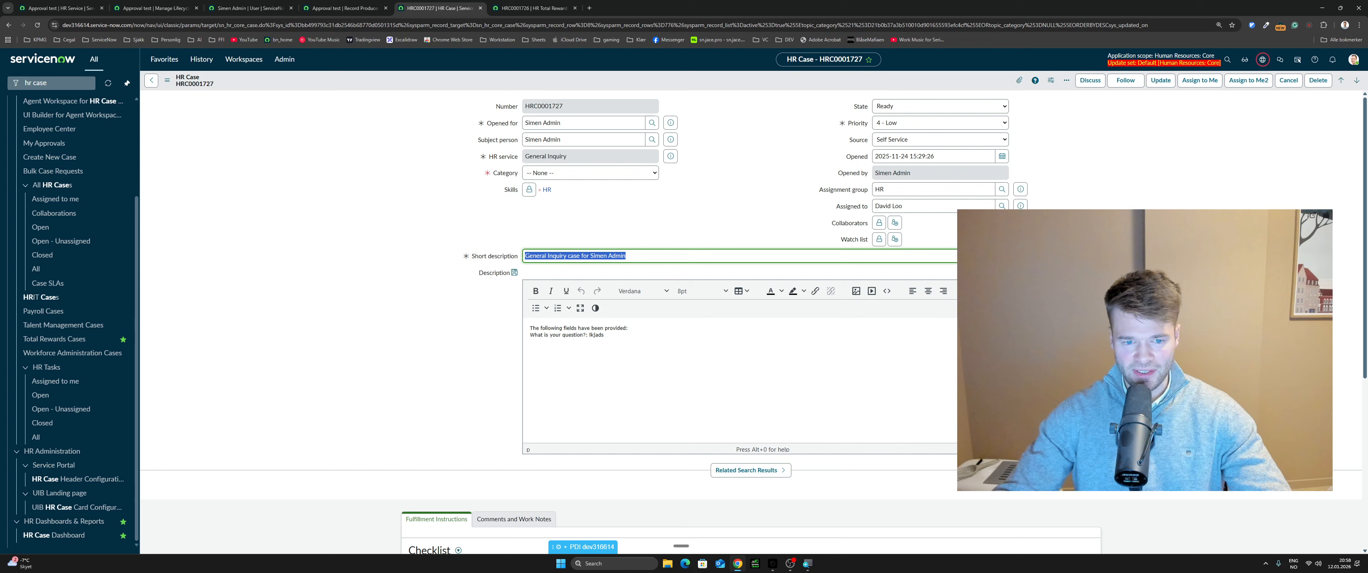
click(651, 225)
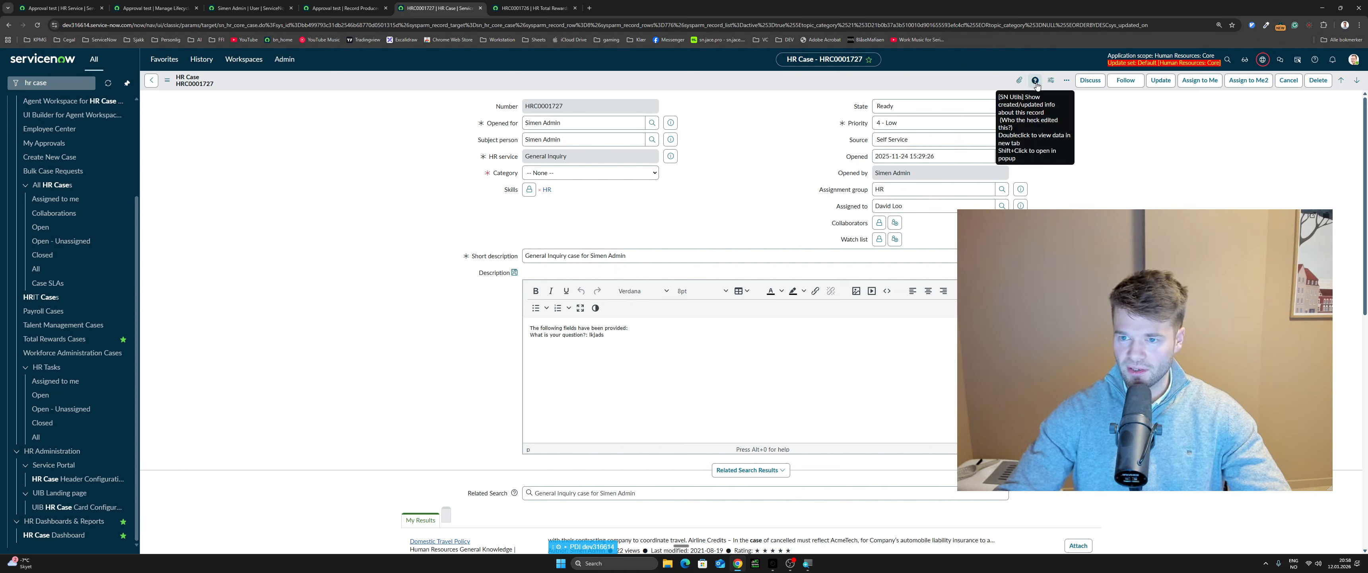
Step: View the HR case's full field data, filter it by "app", check the Approval field and its value, and close the data window
shift+click(1035, 81)
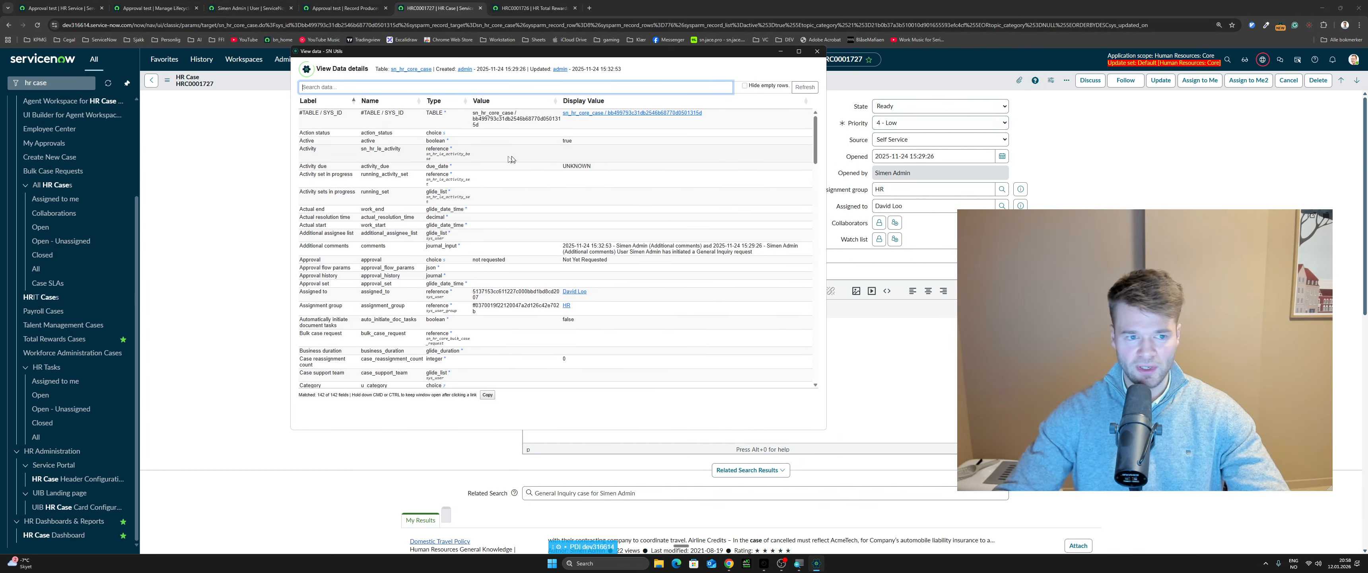
text(app)
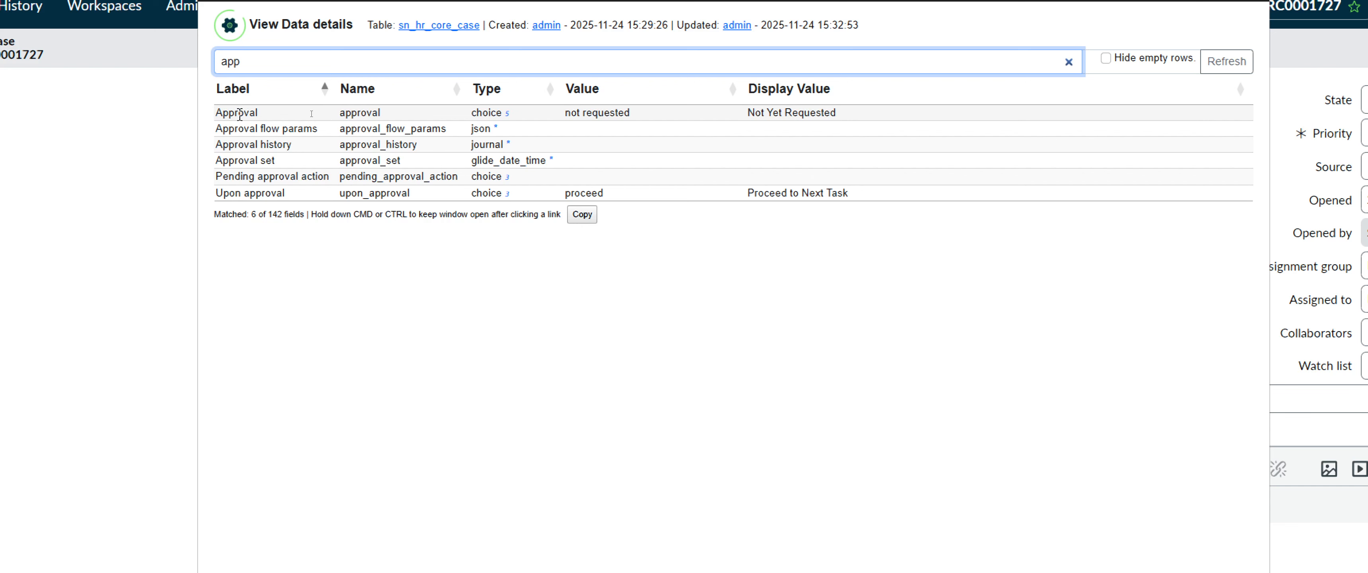
click(240, 114)
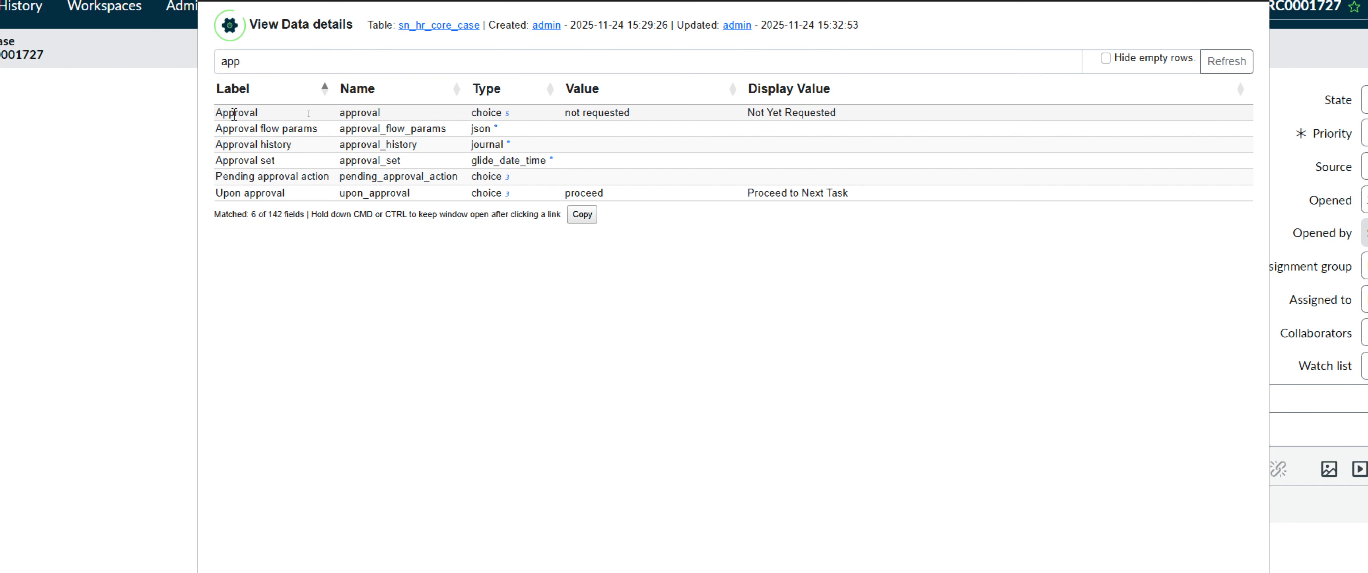
double_click(235, 113)
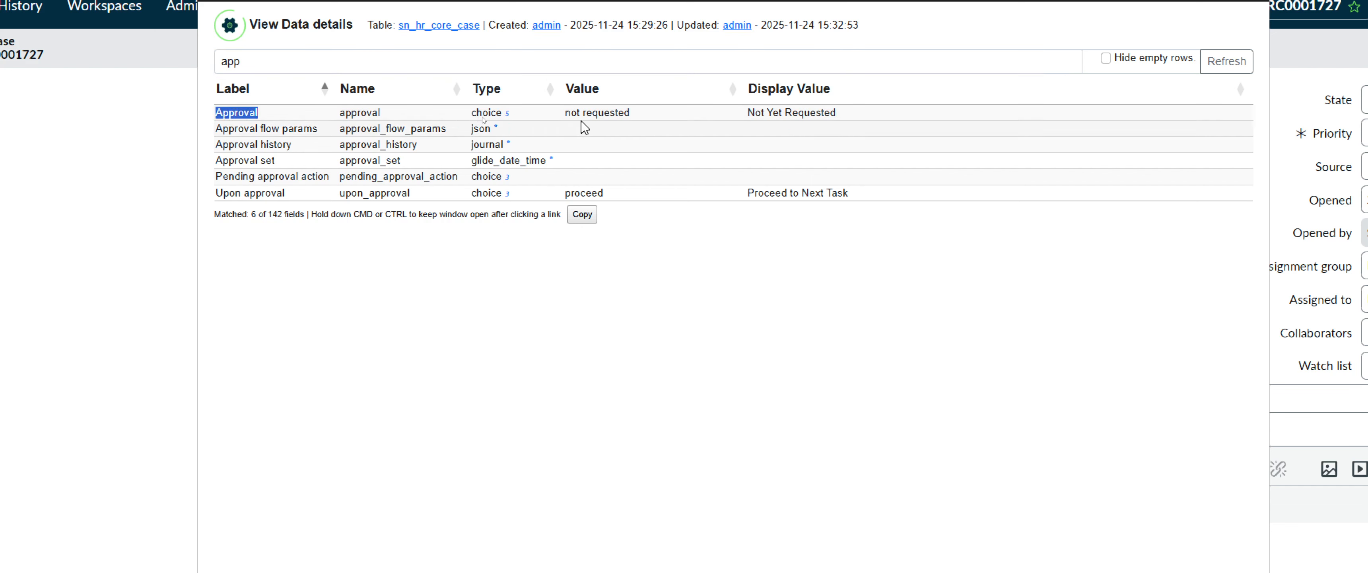
triple_click(629, 120)
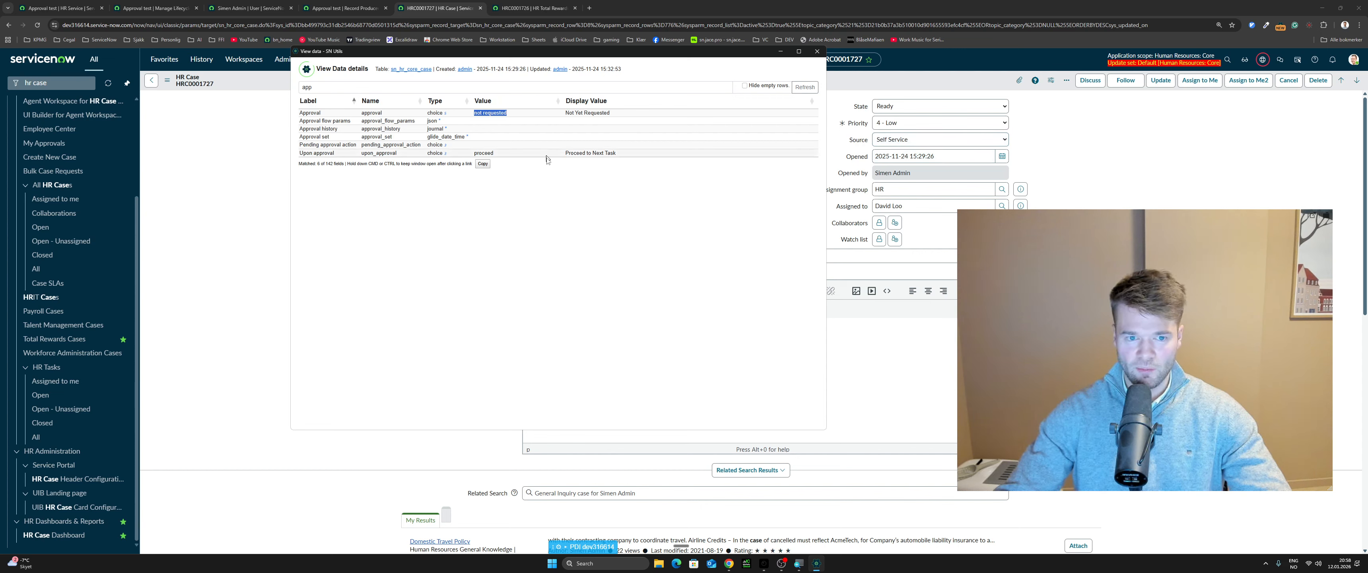
click(553, 196)
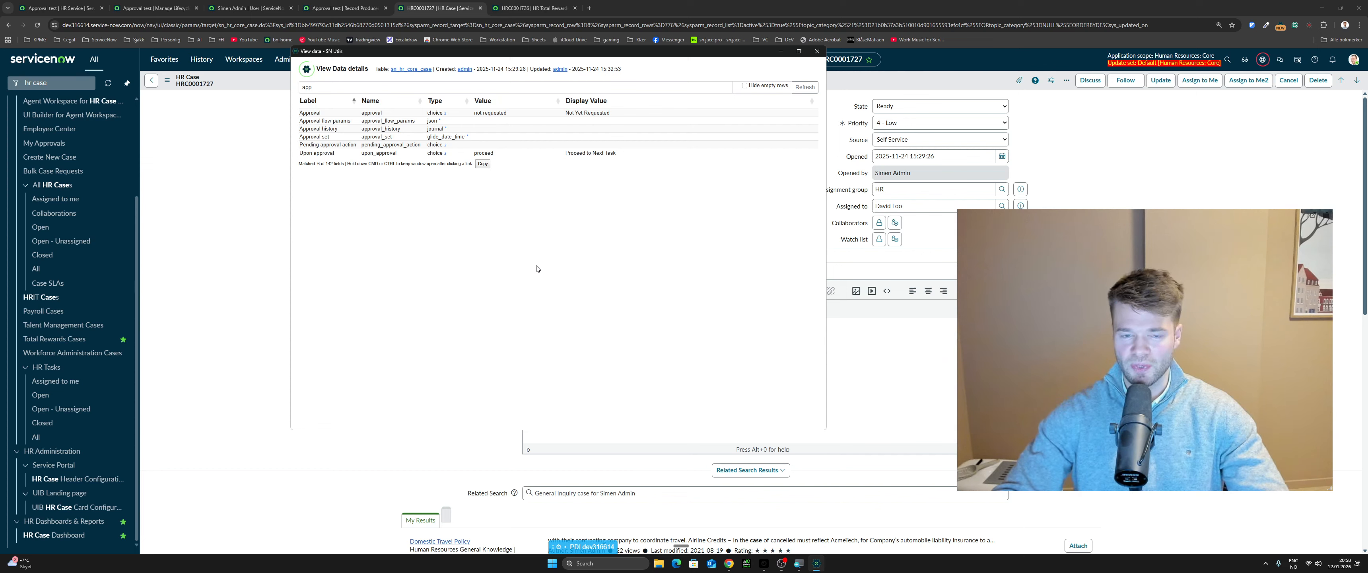
click(819, 53)
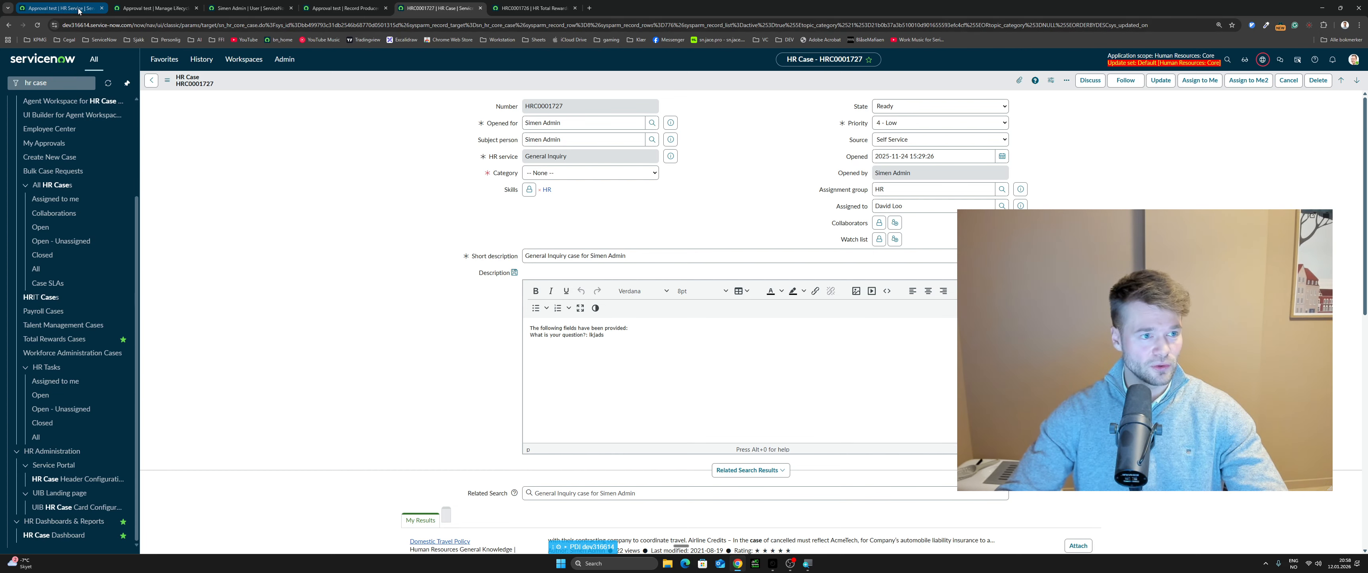
Step: Reopen Activity Set 2's settings from the lifecycle event and set its trigger type to Condition
click(135, 3)
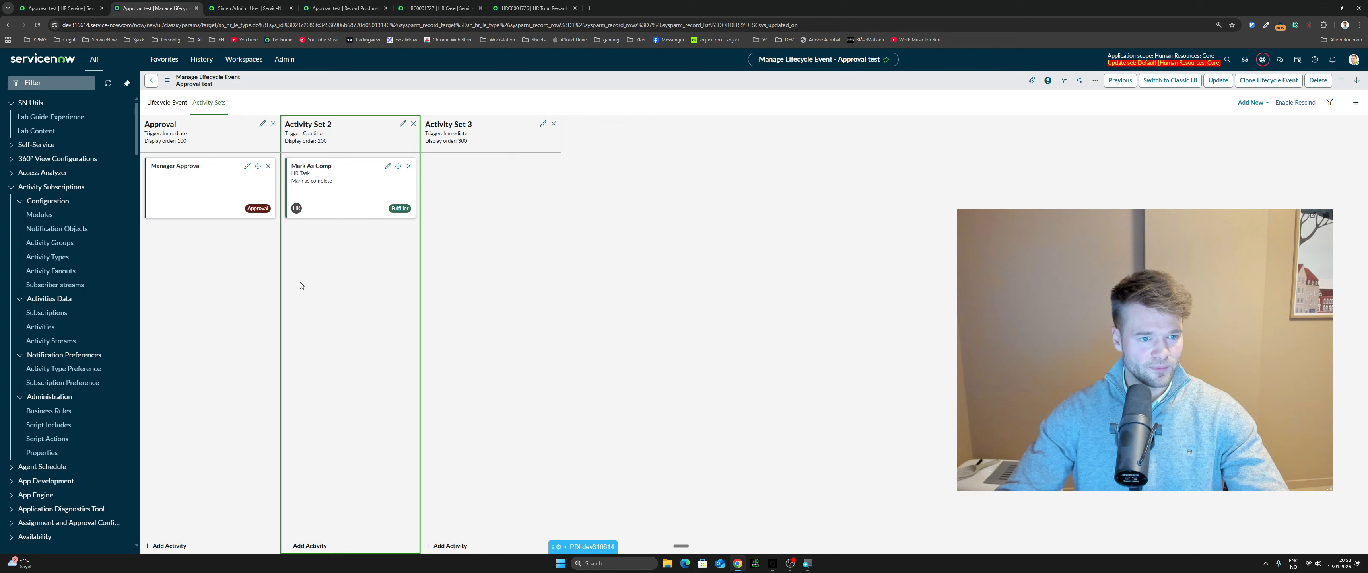
click(401, 124)
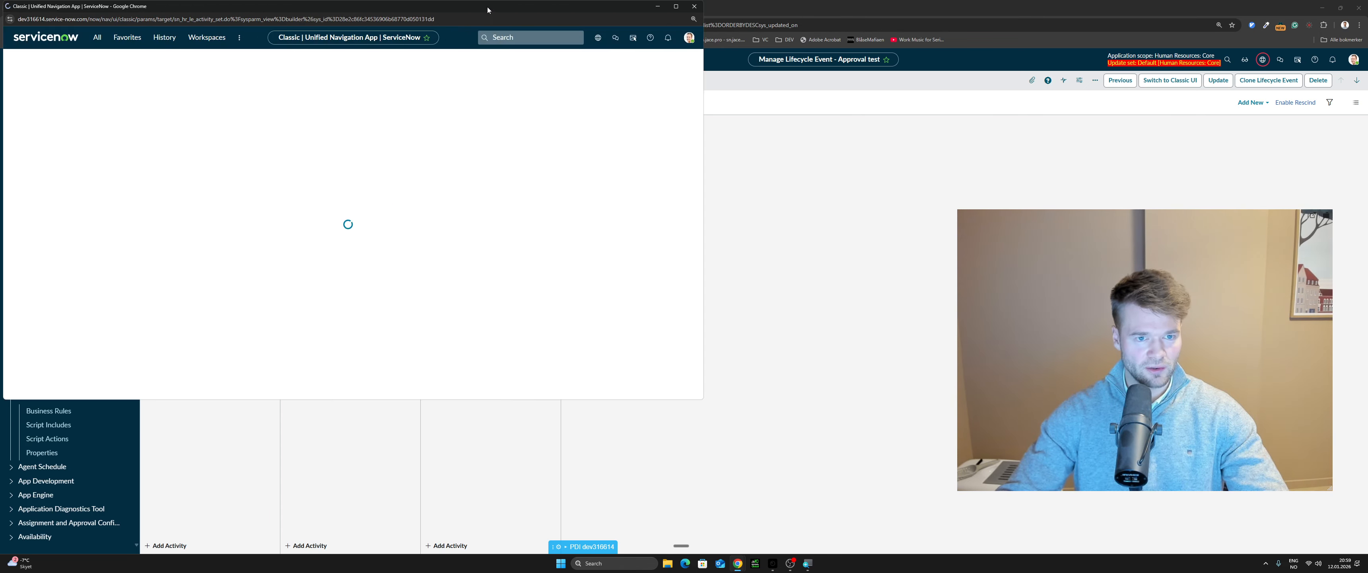
drag(487, 10, 756, 52)
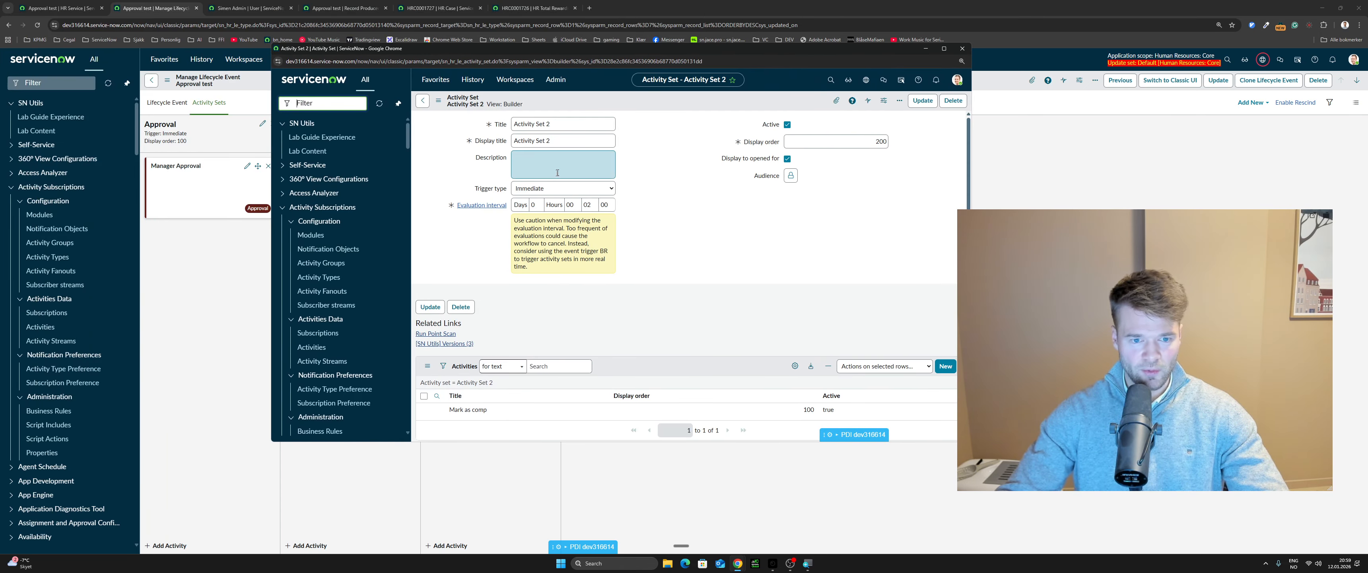
click(524, 189)
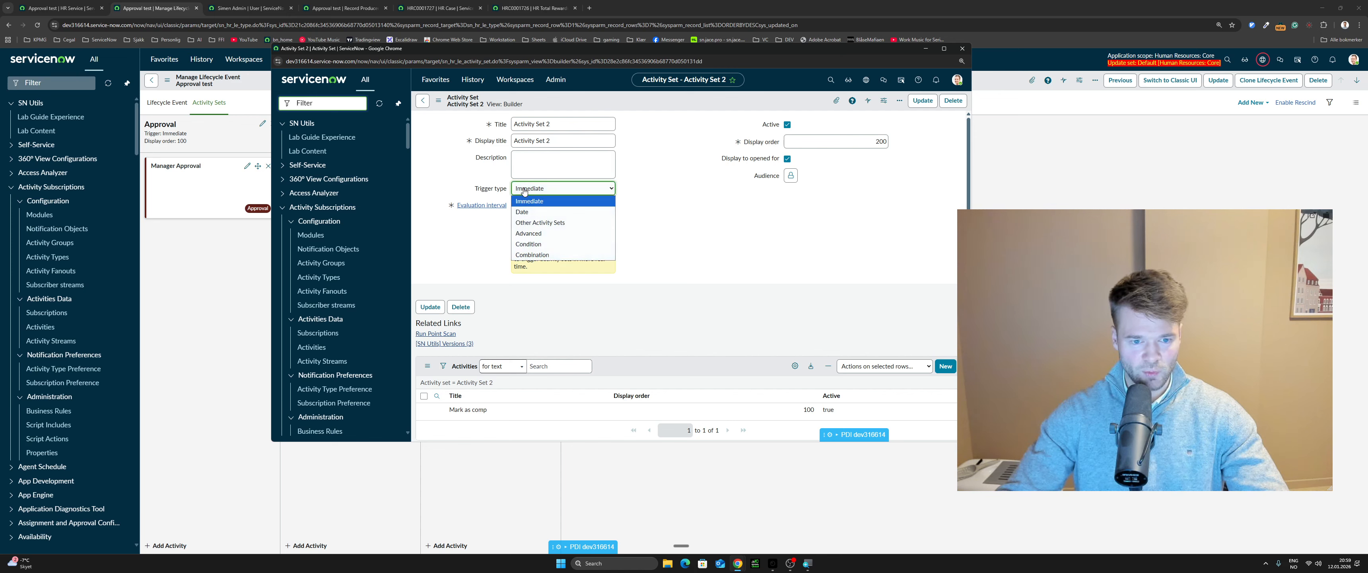
click(553, 245)
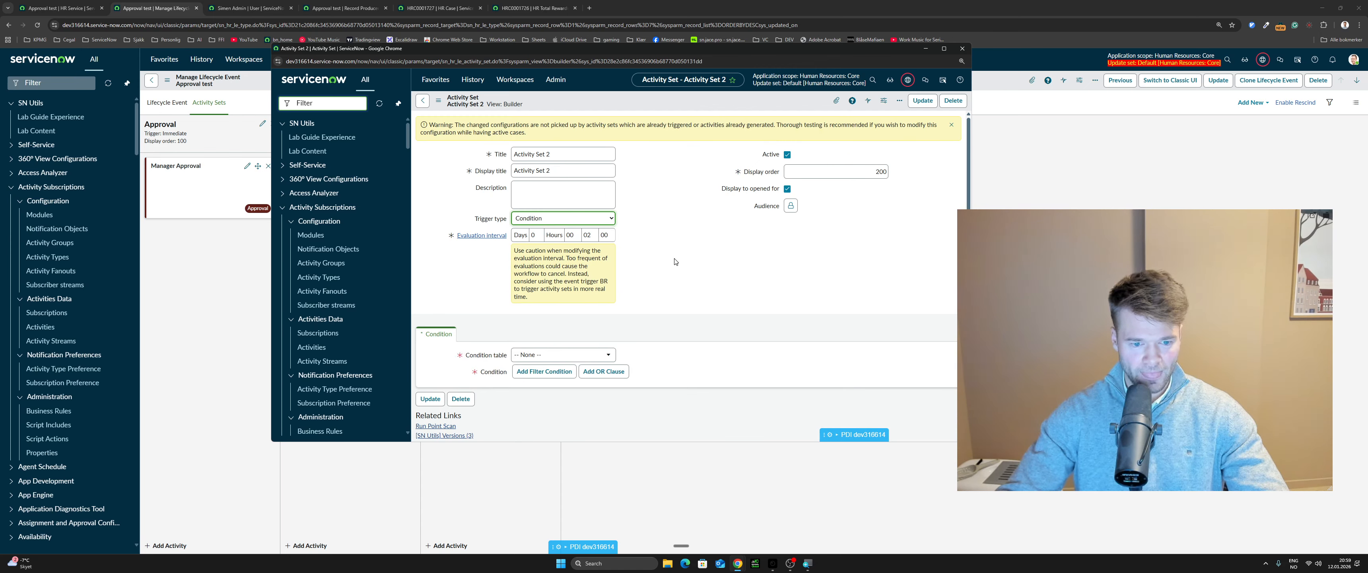
Step: Set the condition table to HR Case [sn_hr_core_case] and choose Approval as the condition field
scroll(637, 292, down, 1)
click(598, 317)
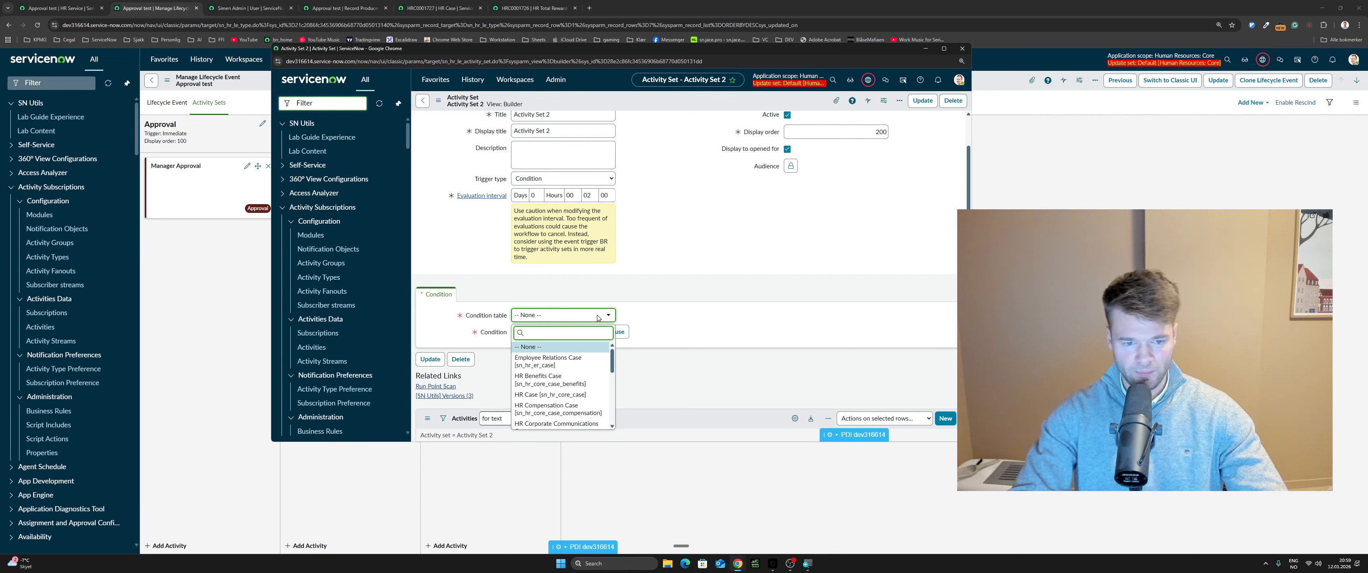
text(hr)
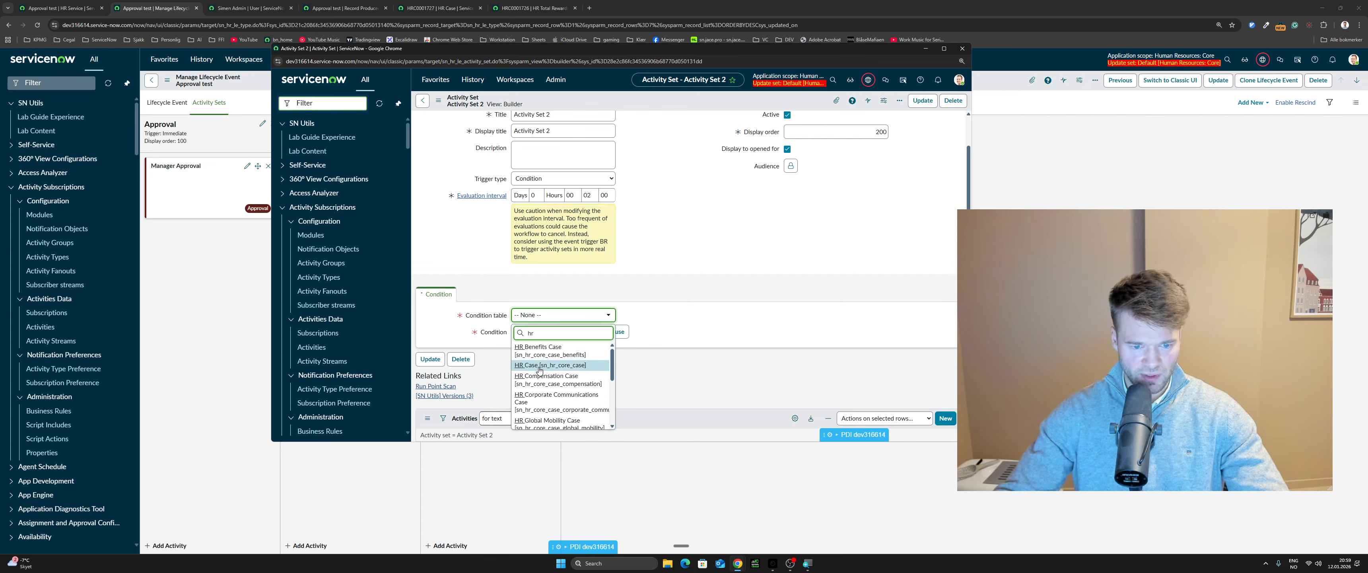
click(553, 372)
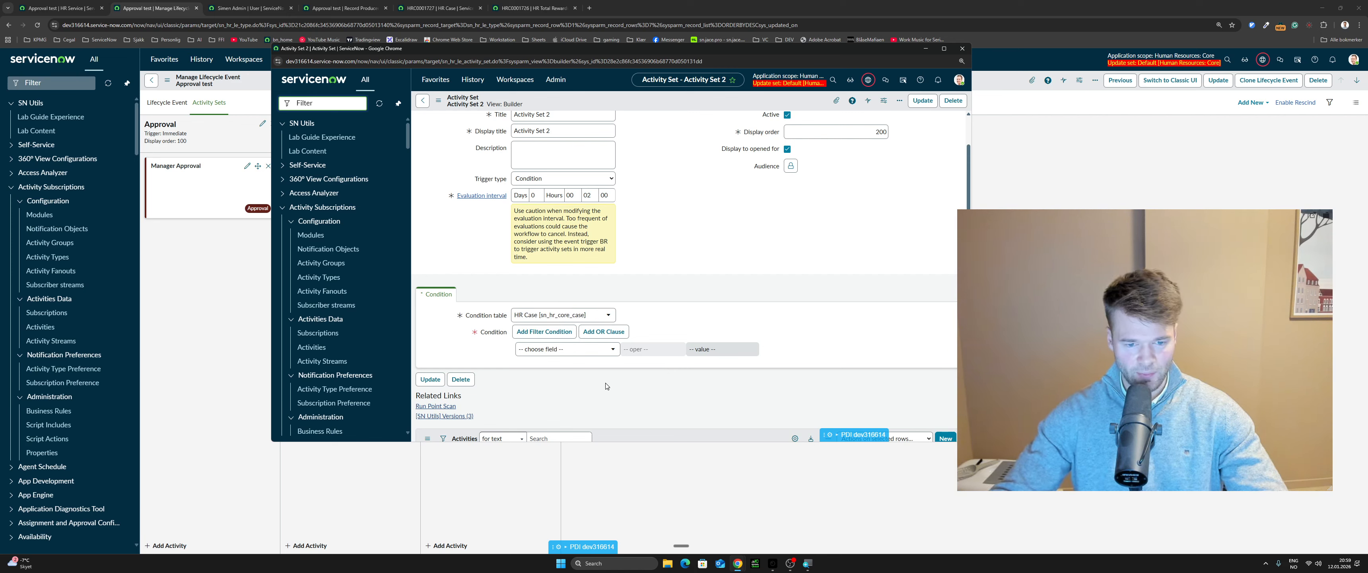
click(558, 353)
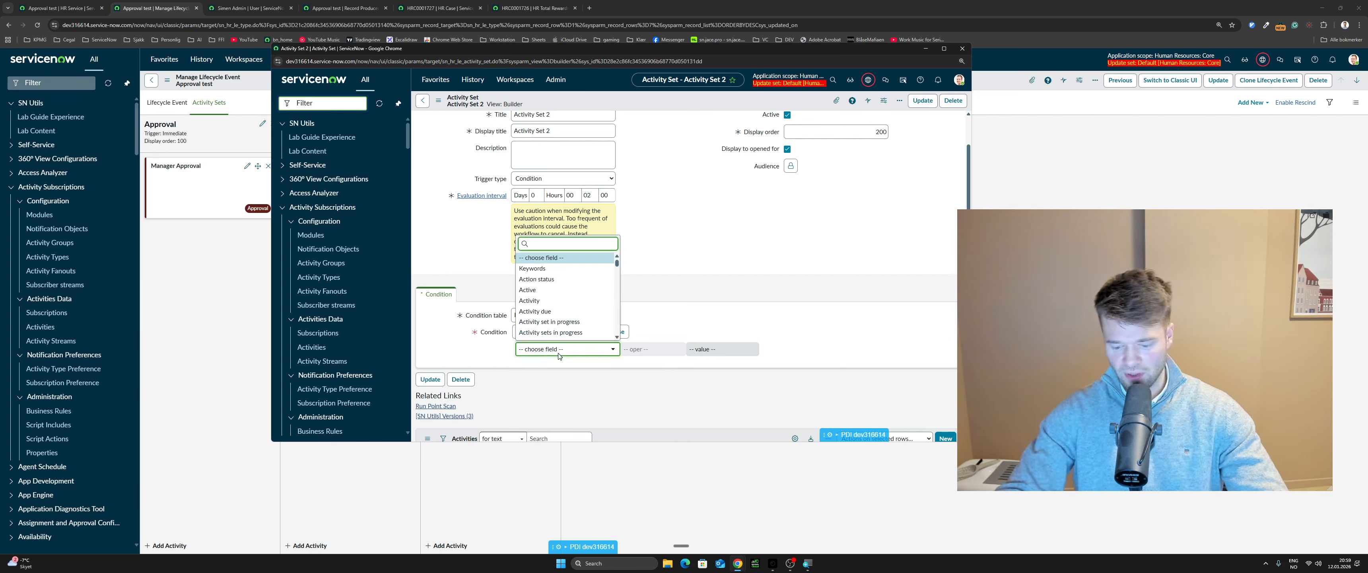
text(app)
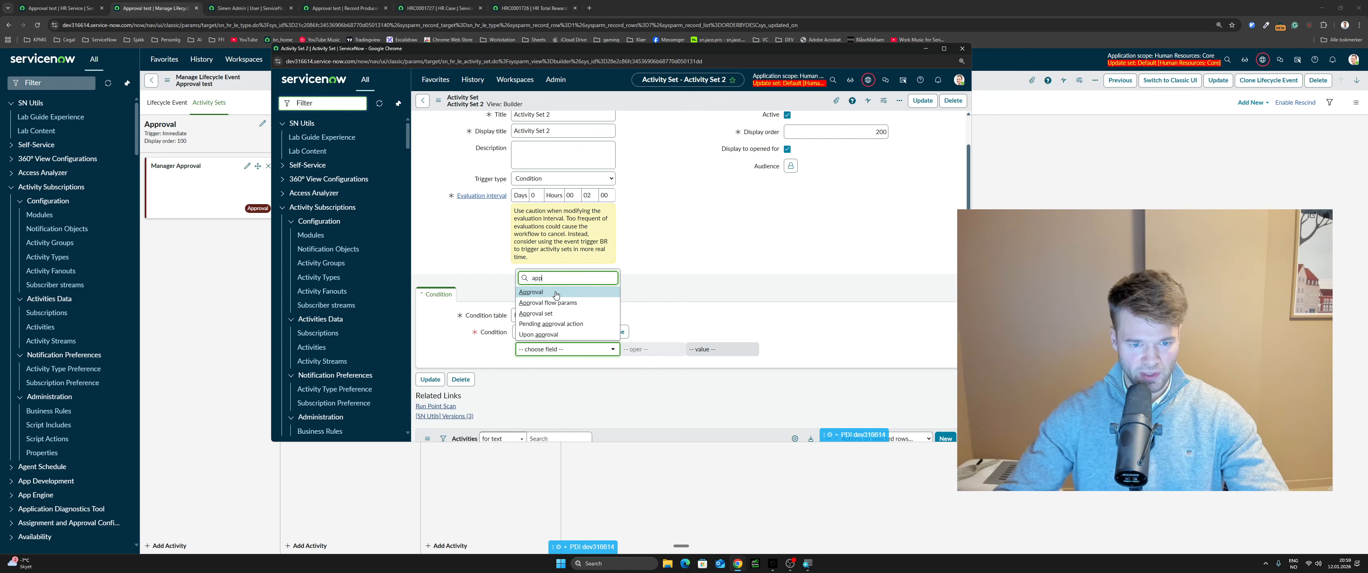
click(548, 313)
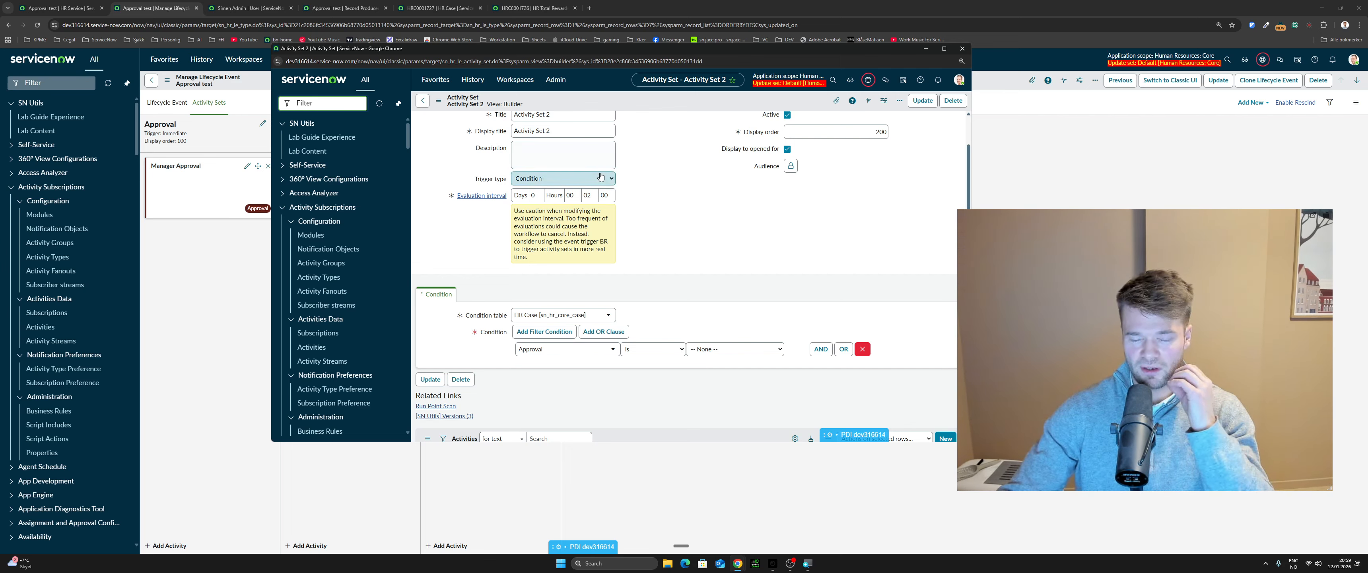
Step: Complete the Approval condition with "is one of" Approved and Missing Approvers, and save Activity Set 2 without leaving the form
click(652, 350)
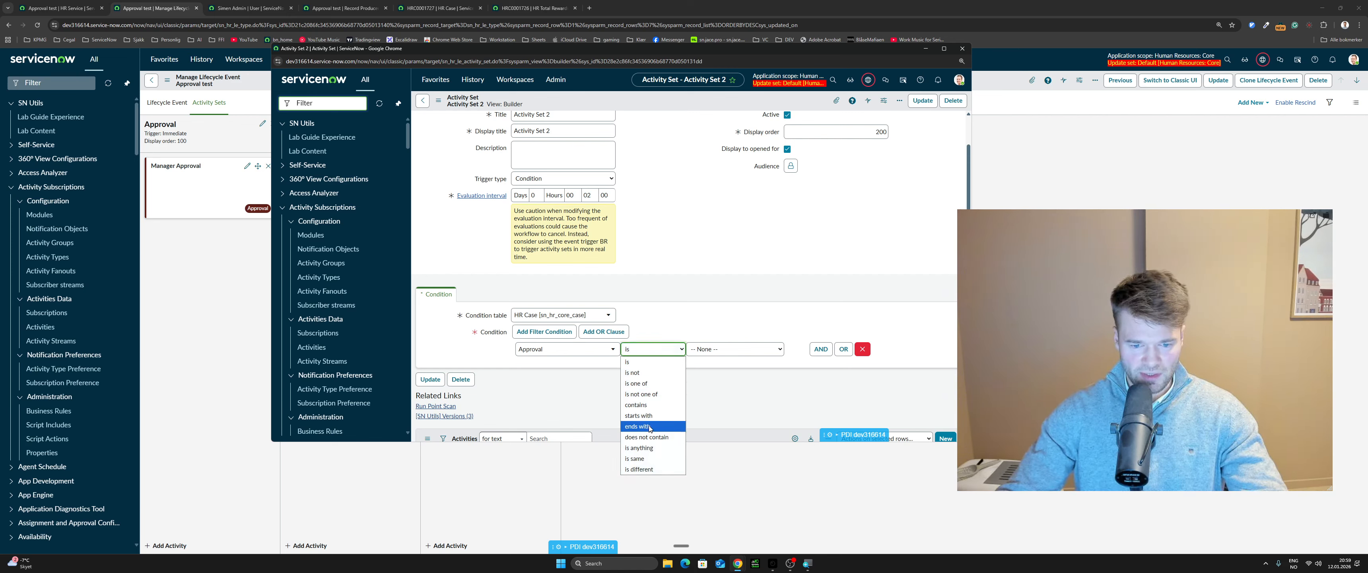
click(655, 384)
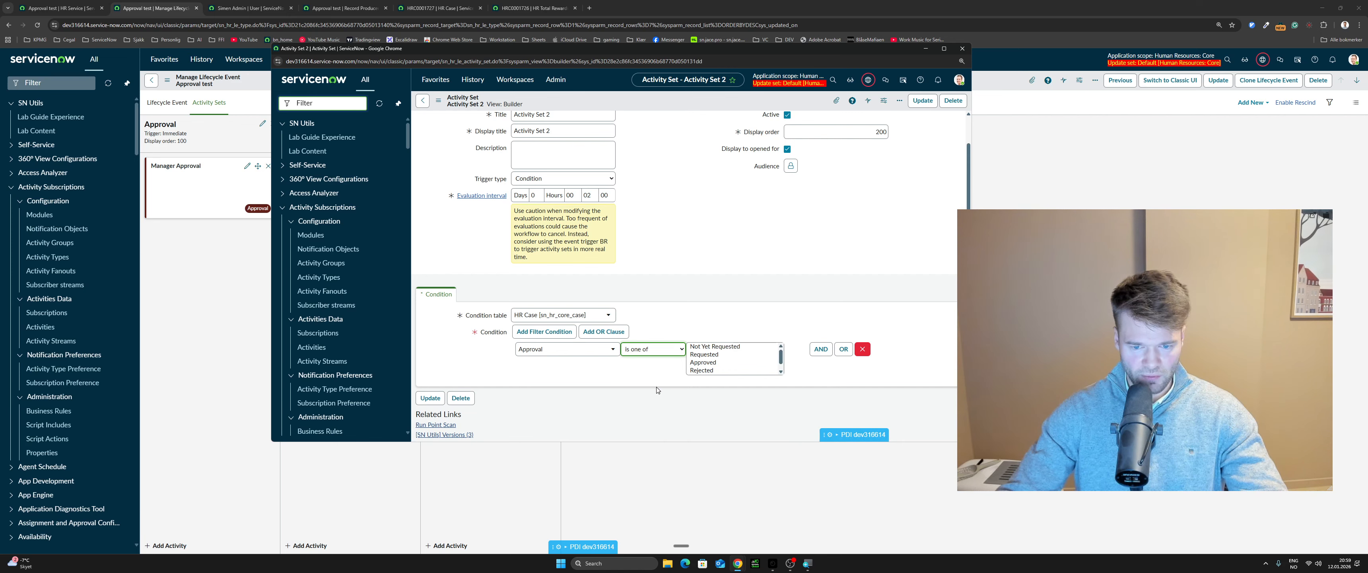
click(714, 363)
drag(781, 360, 783, 364)
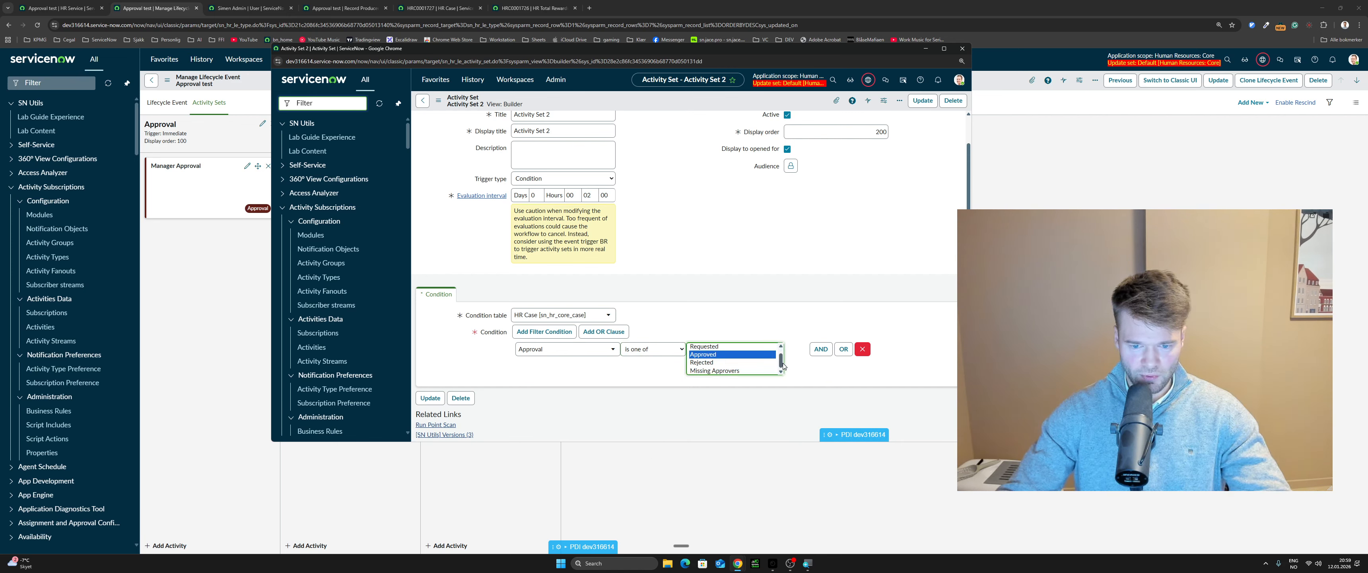
ctrl+click(755, 372)
click(748, 403)
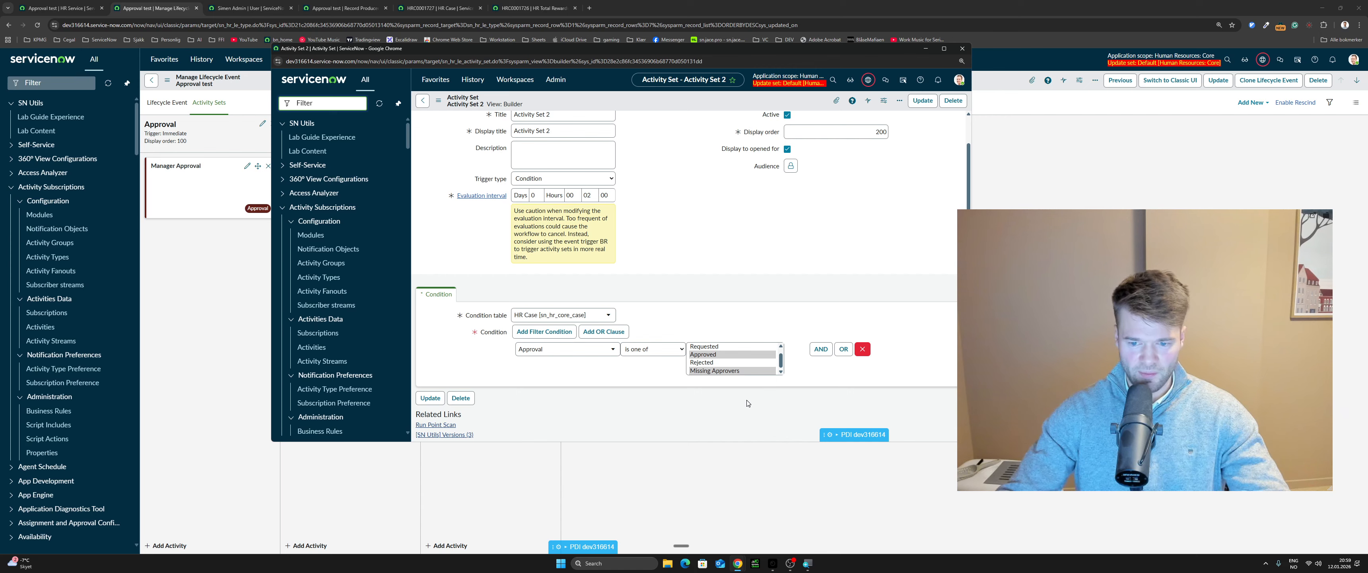
right_click(714, 94)
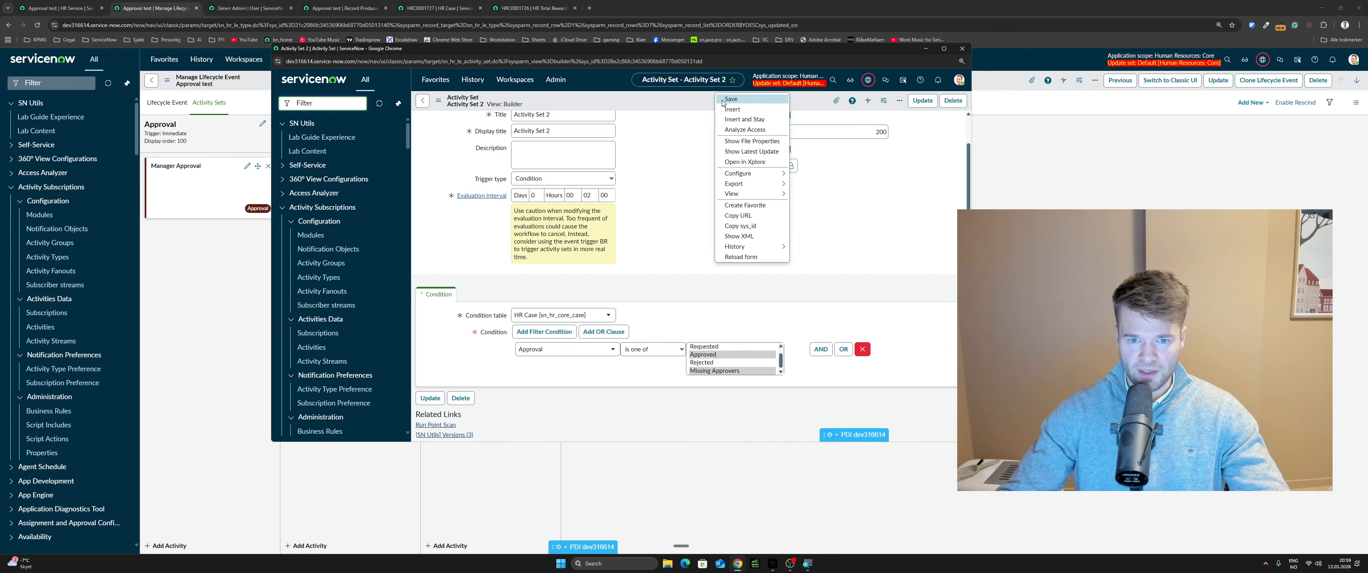
click(721, 99)
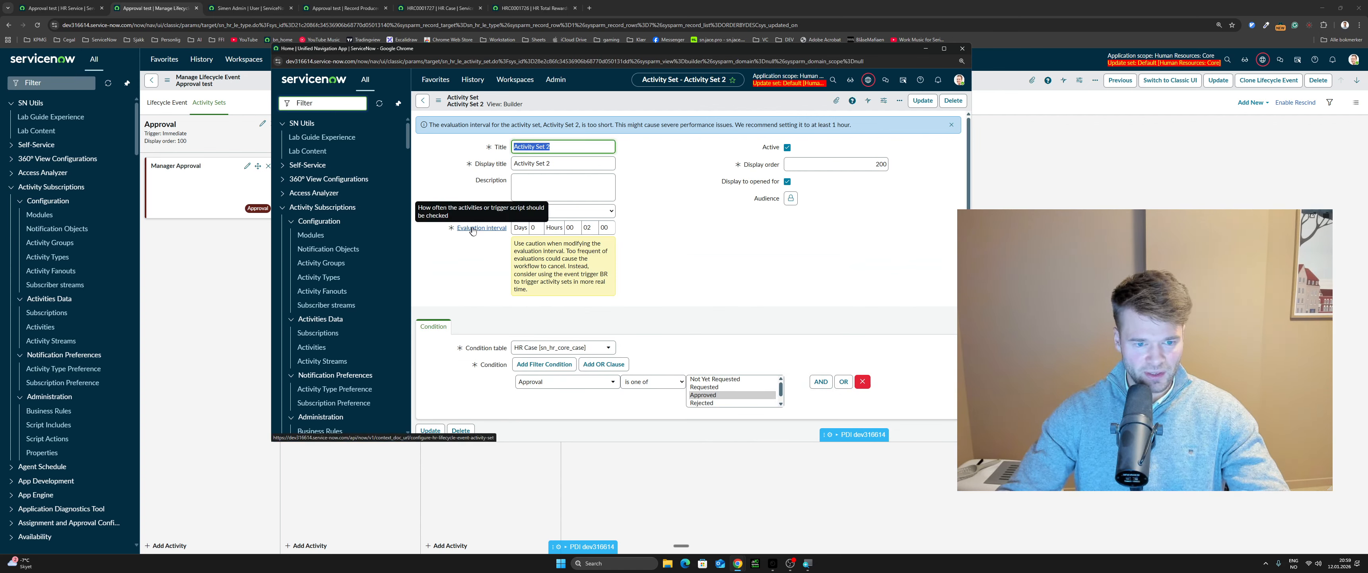
click(655, 246)
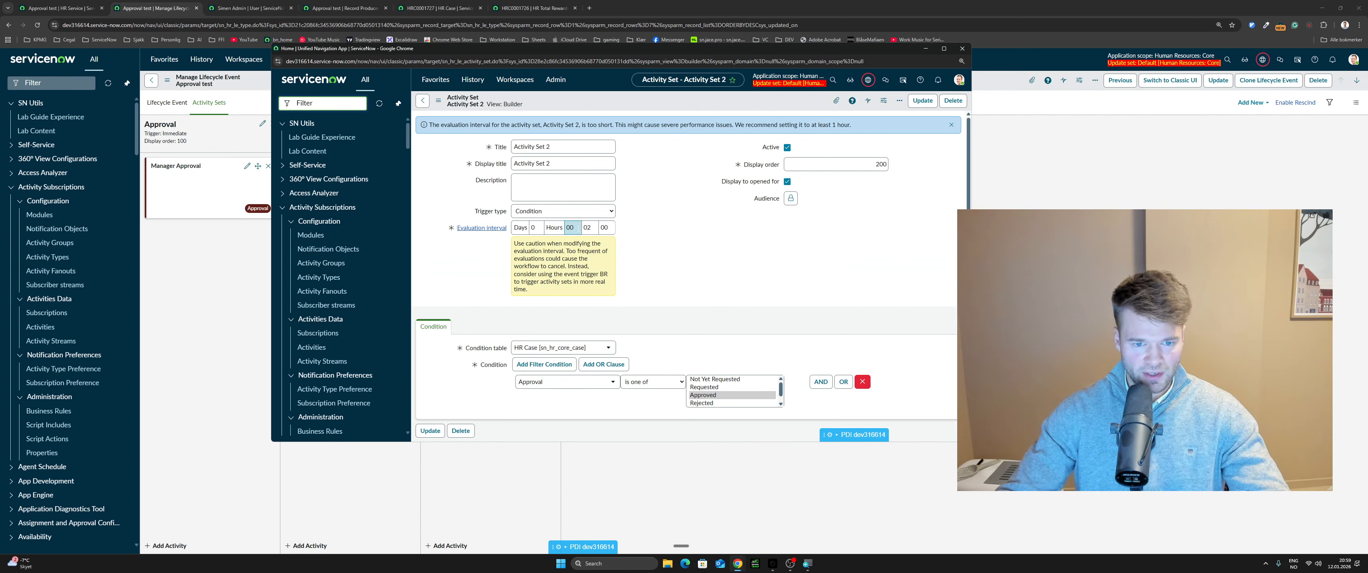
Step: Set Activity Set 2's evaluation interval to 4 hours and 0 minutes
text(04)
key(Tab)
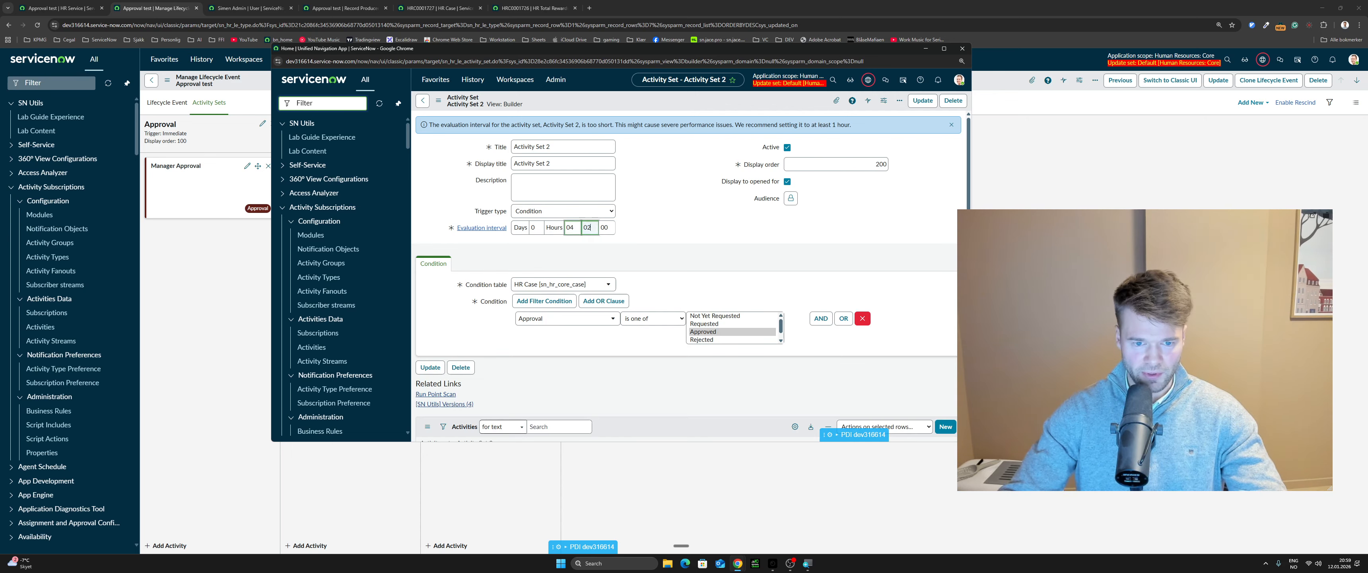
key(BackSpace)
text(0)
click(669, 233)
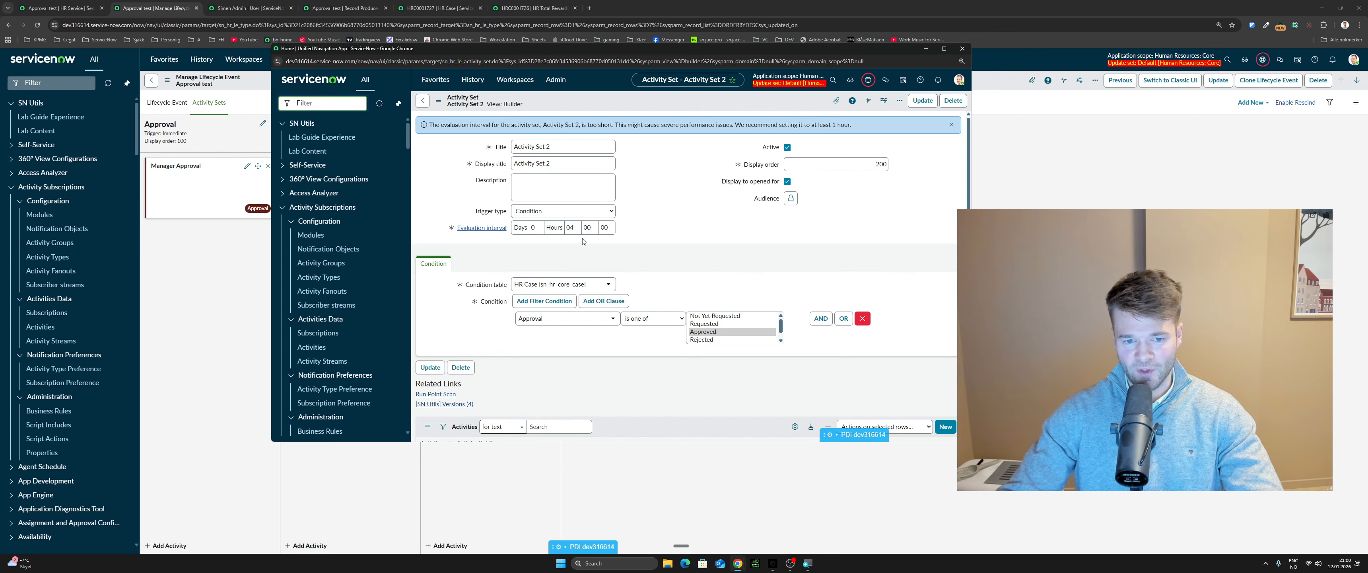
drag(675, 52, 683, 58)
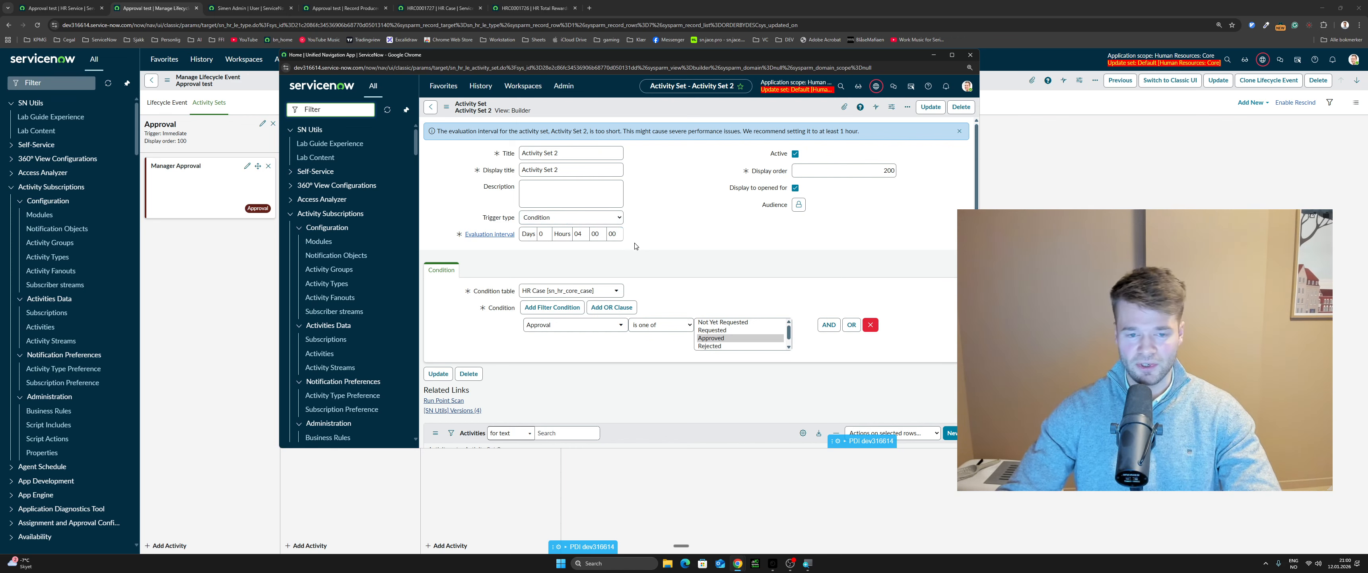
double_click(581, 234)
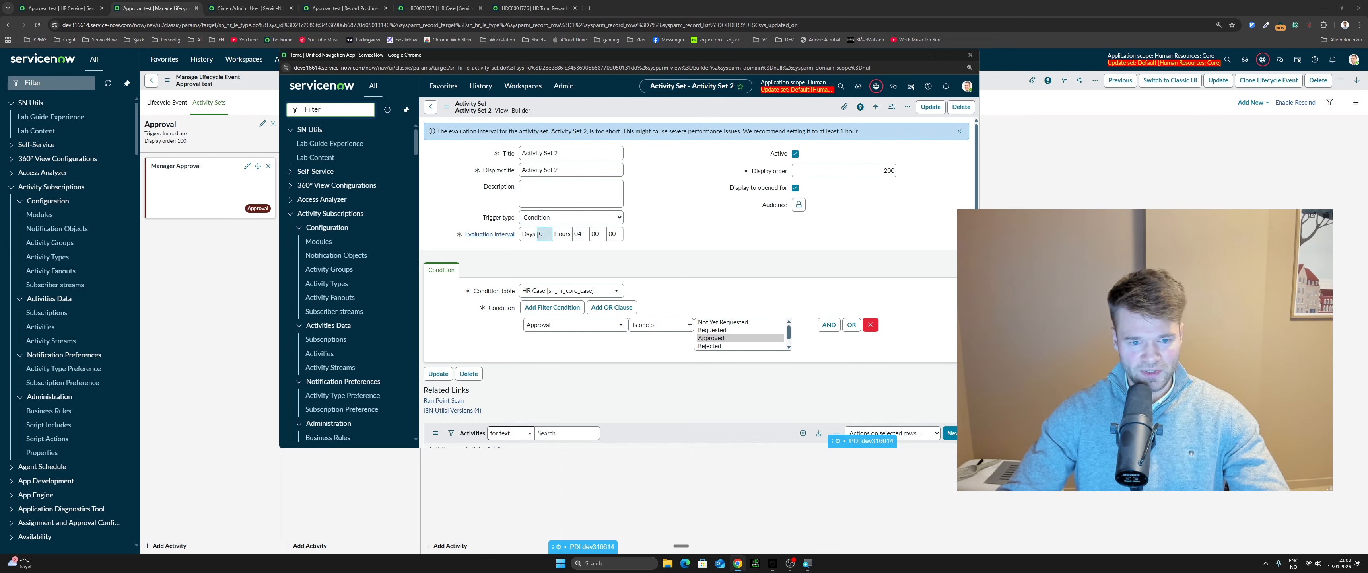
right_click(670, 108)
mouse_move(706, 187)
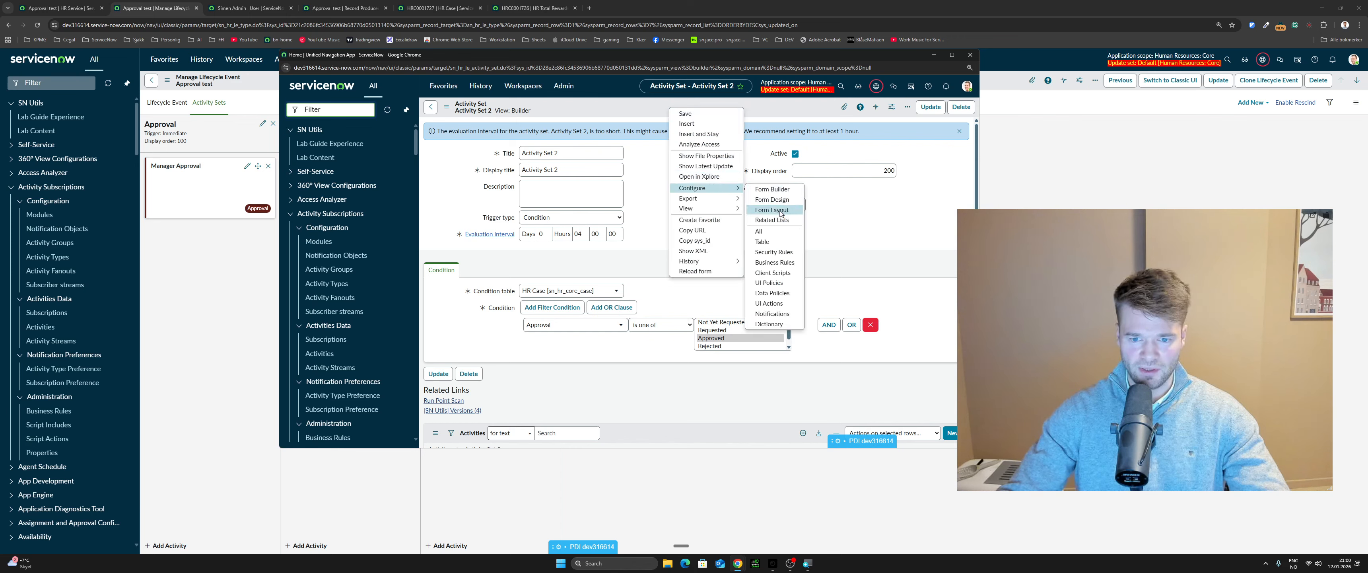
click(852, 227)
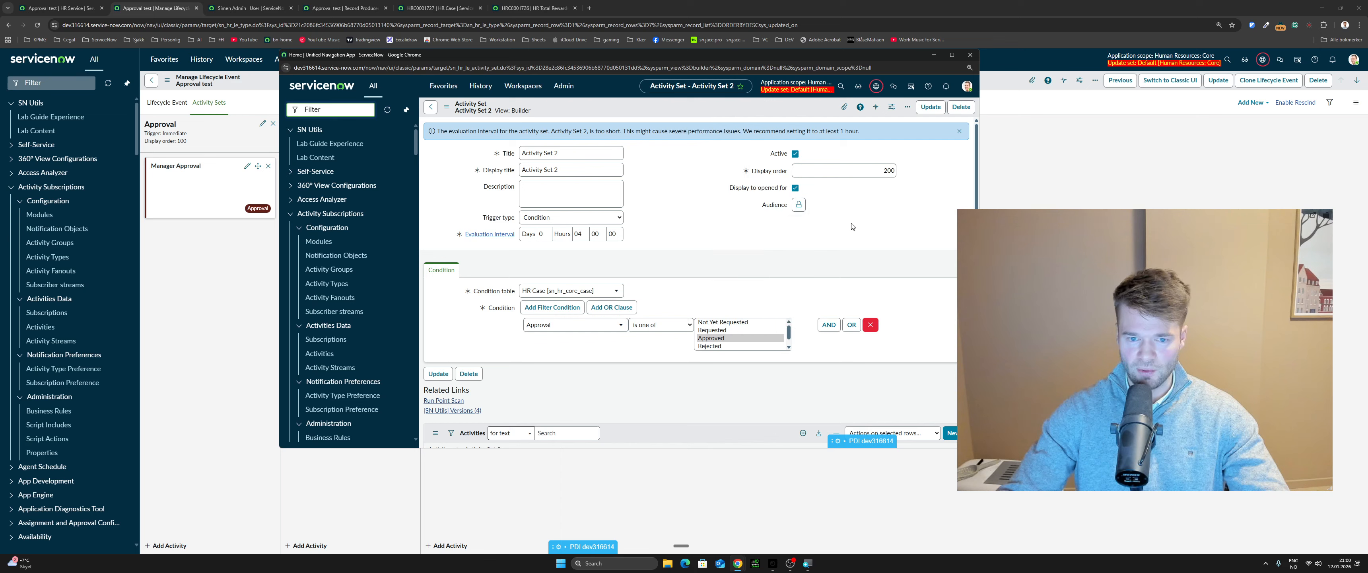
Step: Set Activity Set 2's evaluation interval to 0 hours and 2 minutes, save the record, and close its window
double_click(580, 234)
text(00)
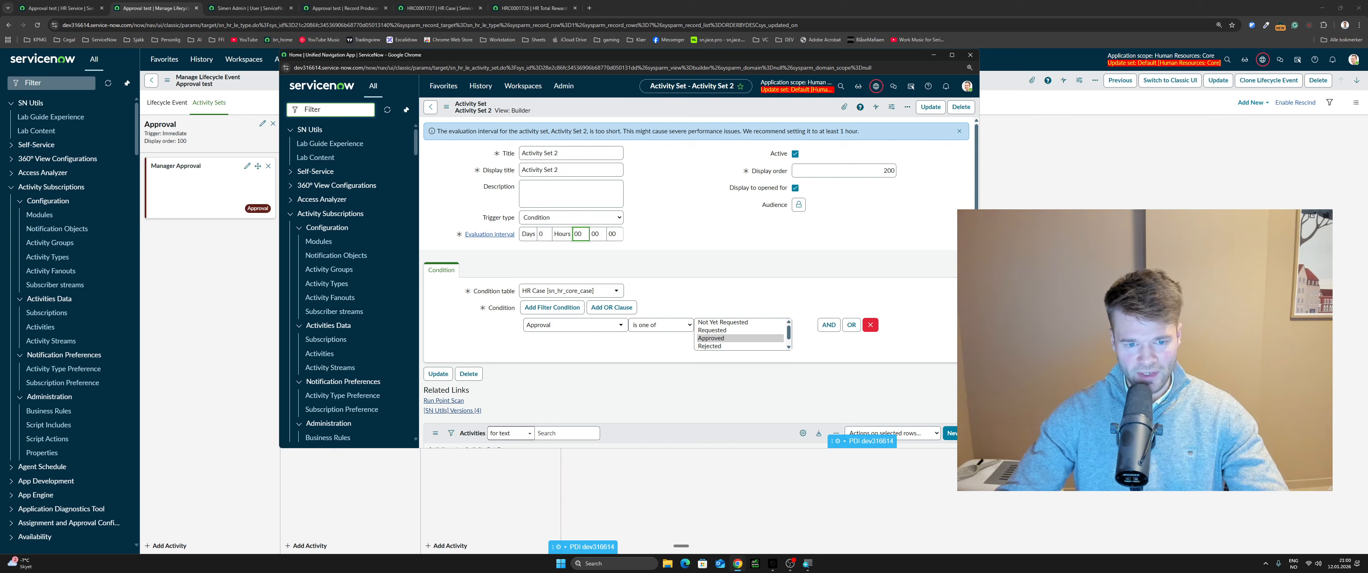
click(681, 249)
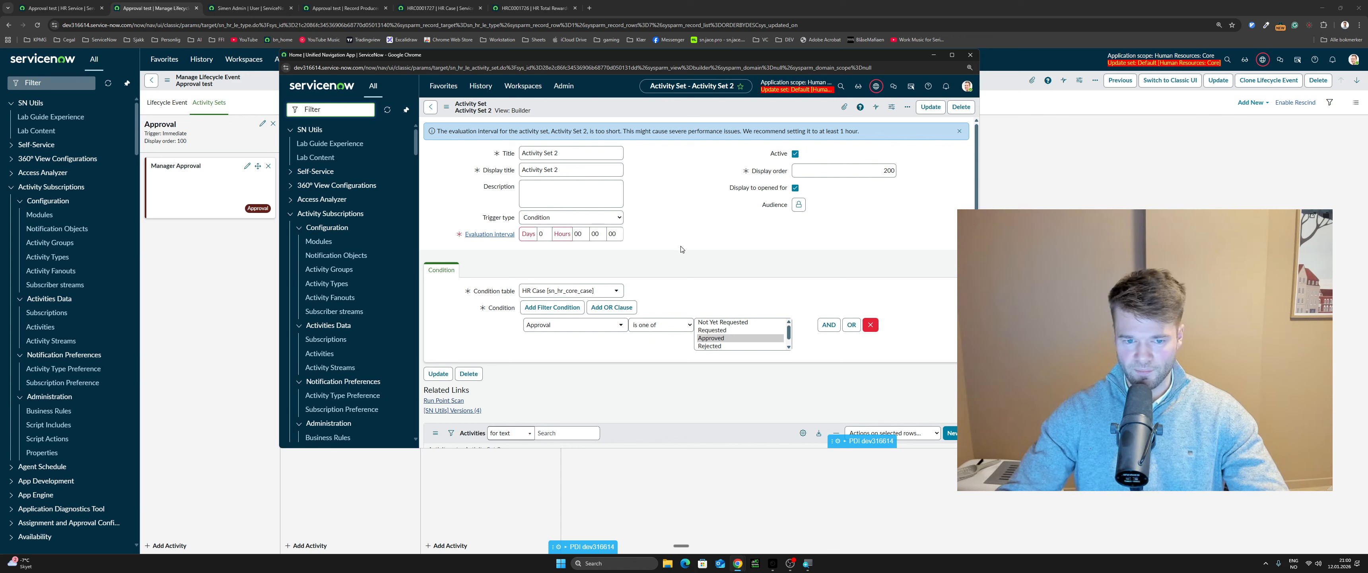
double_click(598, 234)
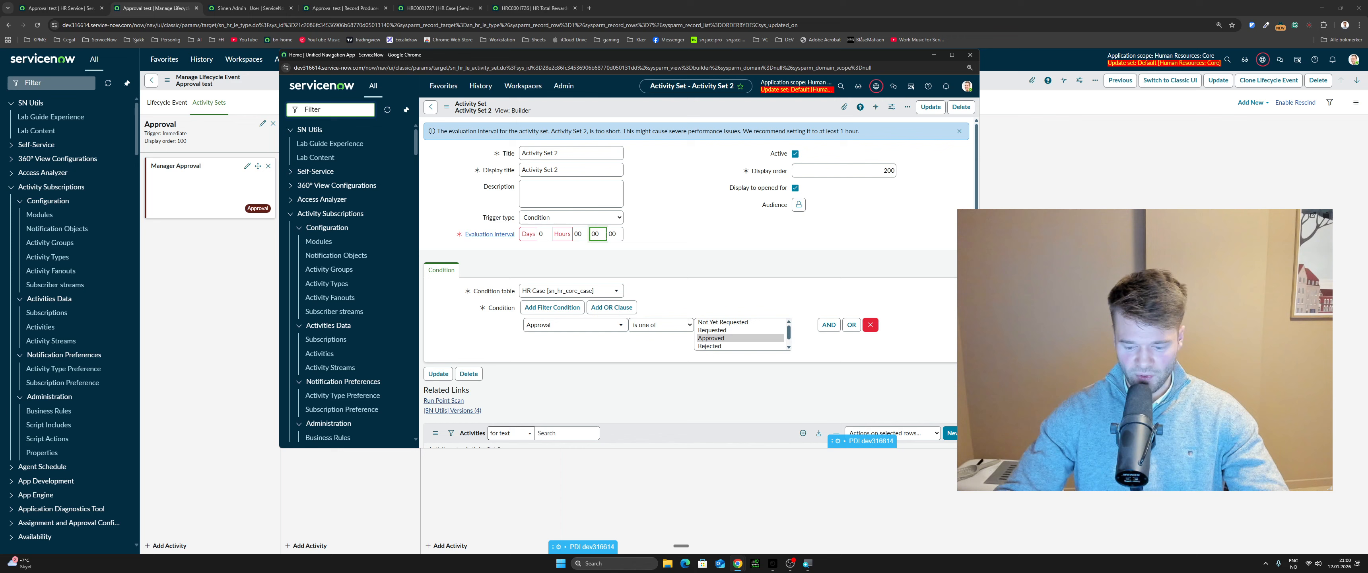
text(02)
click(672, 242)
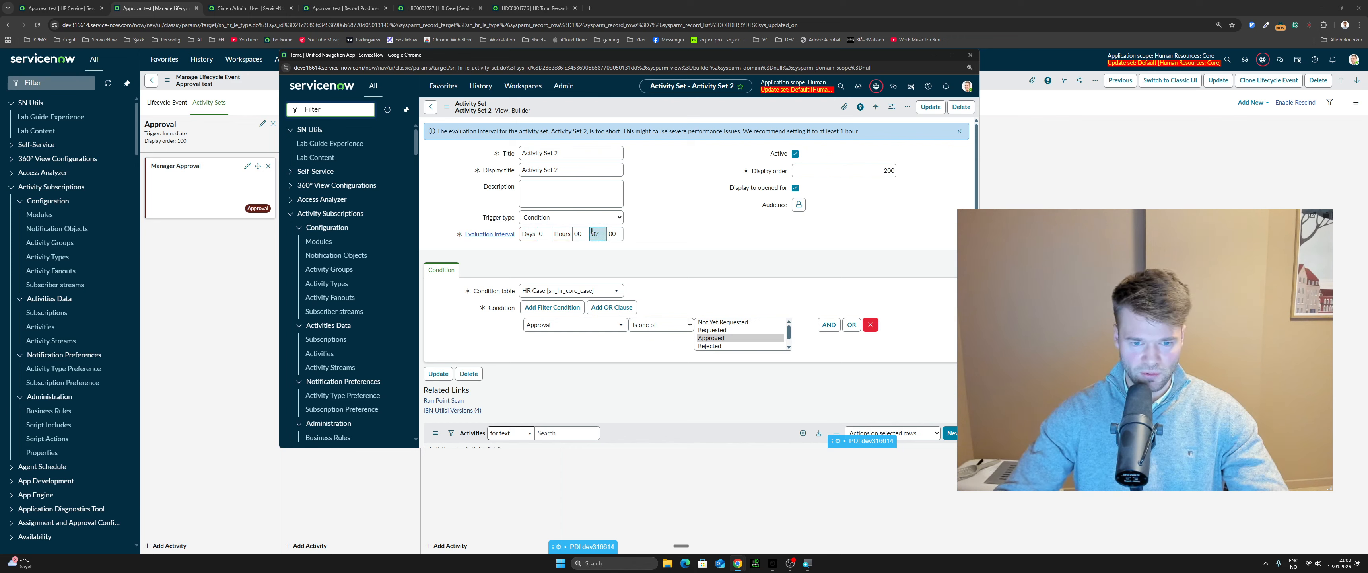
right_click(679, 110)
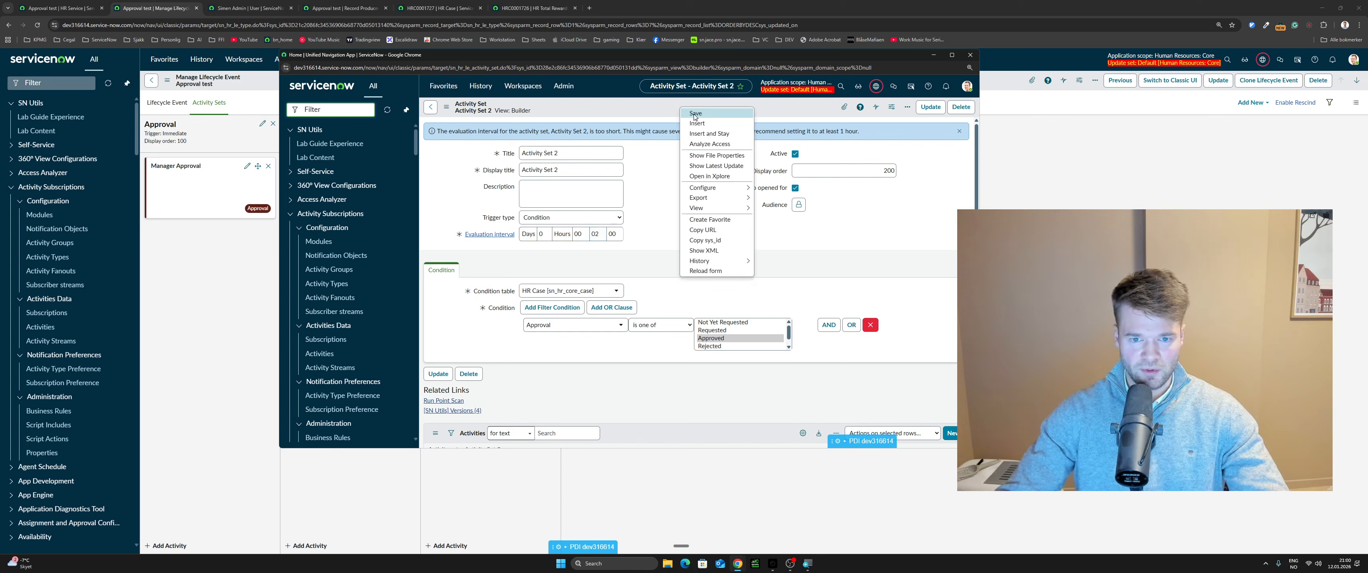
click(696, 113)
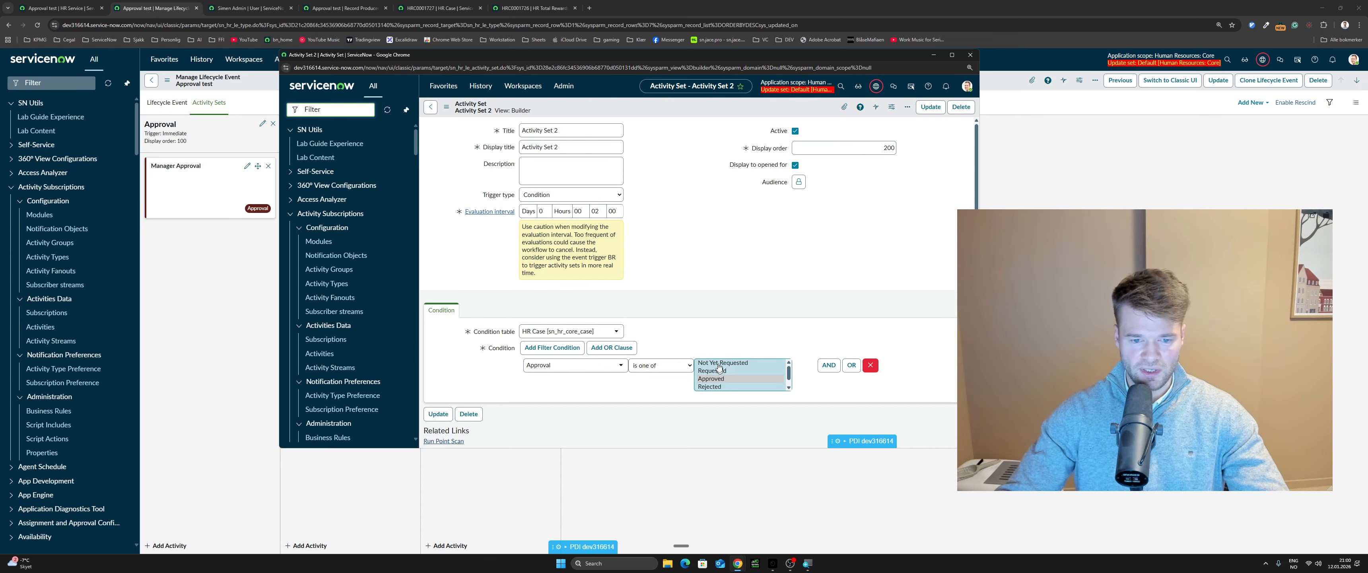
click(970, 55)
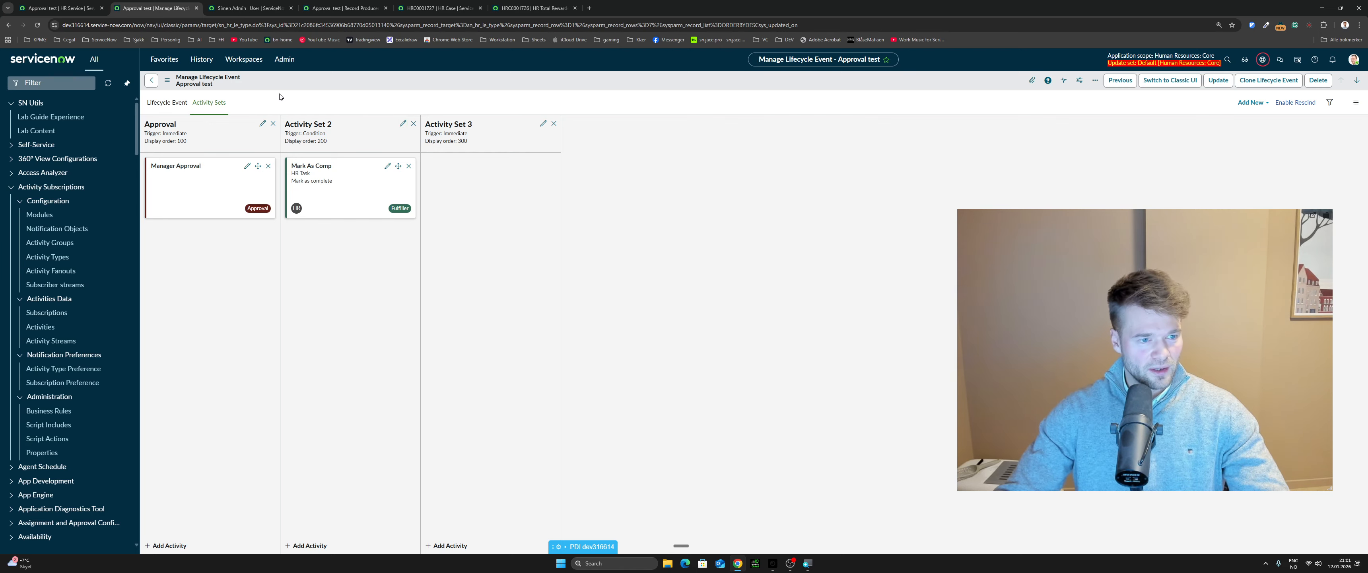
Step: Save the Approval test lifecycle event and check the record producer linked on its HR service
right_click(450, 80)
click(464, 86)
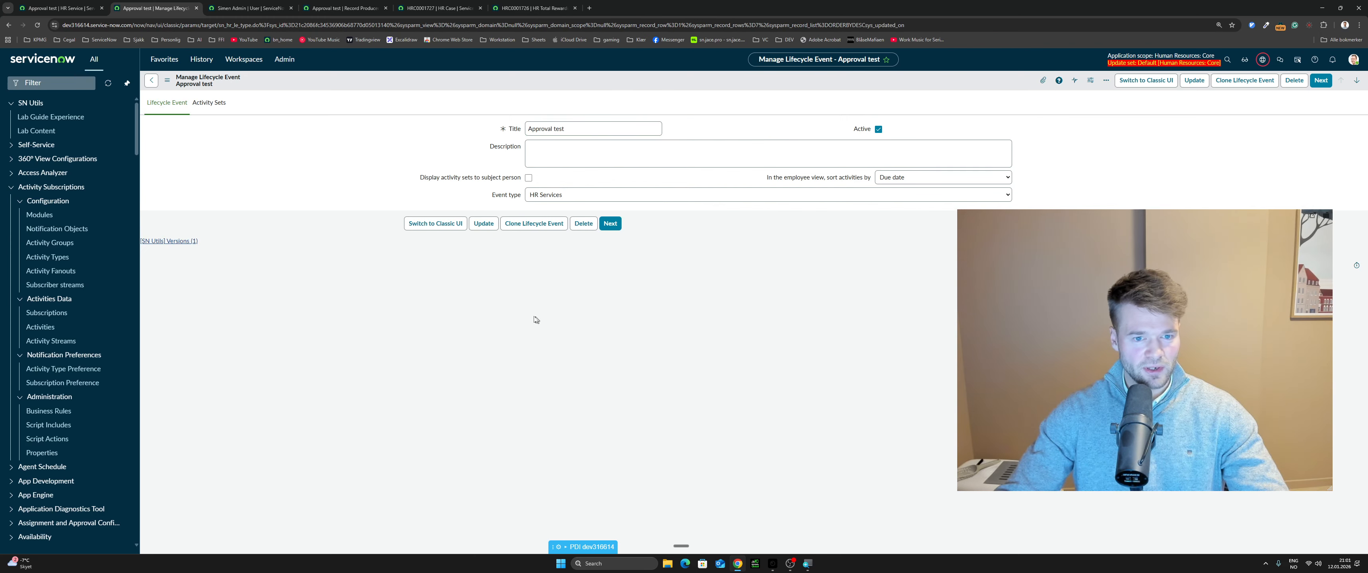
key(ctrl+shift+Tab)
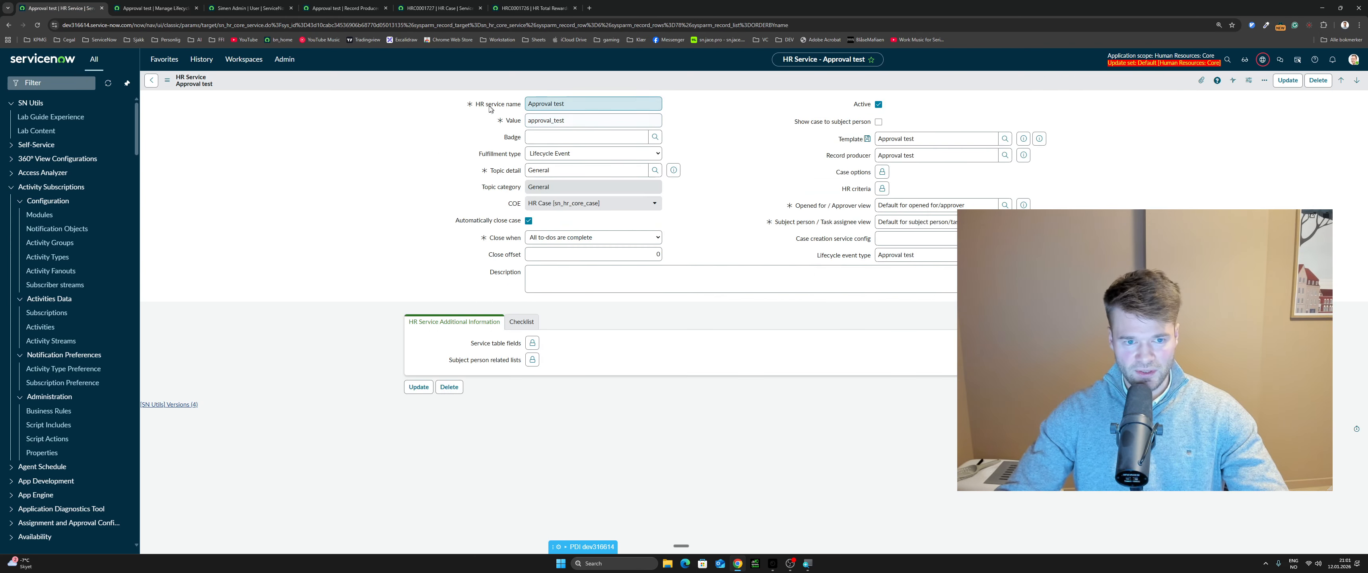
click(862, 156)
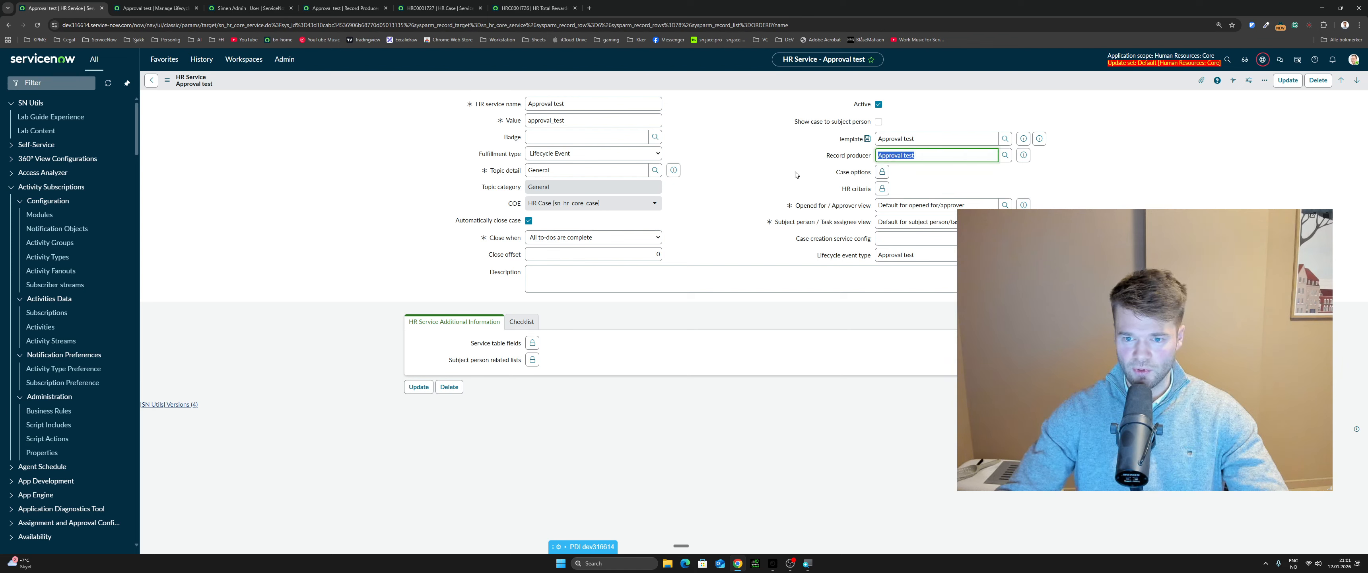
Step: Close the old General Inquiry case and open the employee portal home page in place of the HR Total Rewards case
click(332, 8)
click(476, 5)
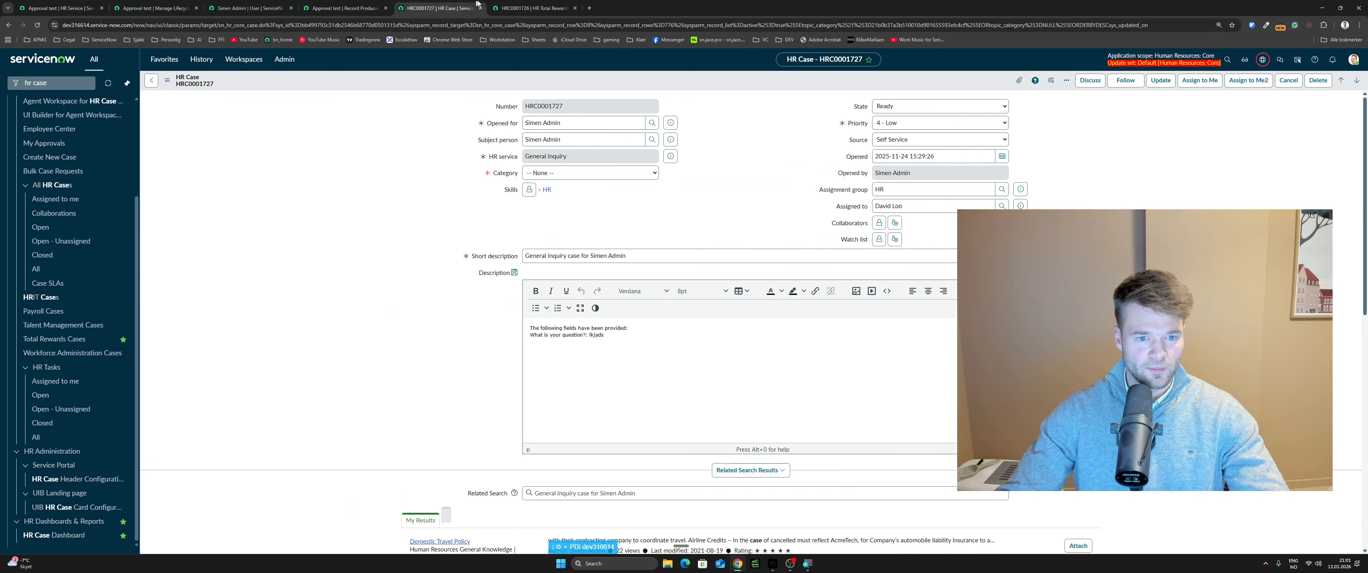
click(481, 8)
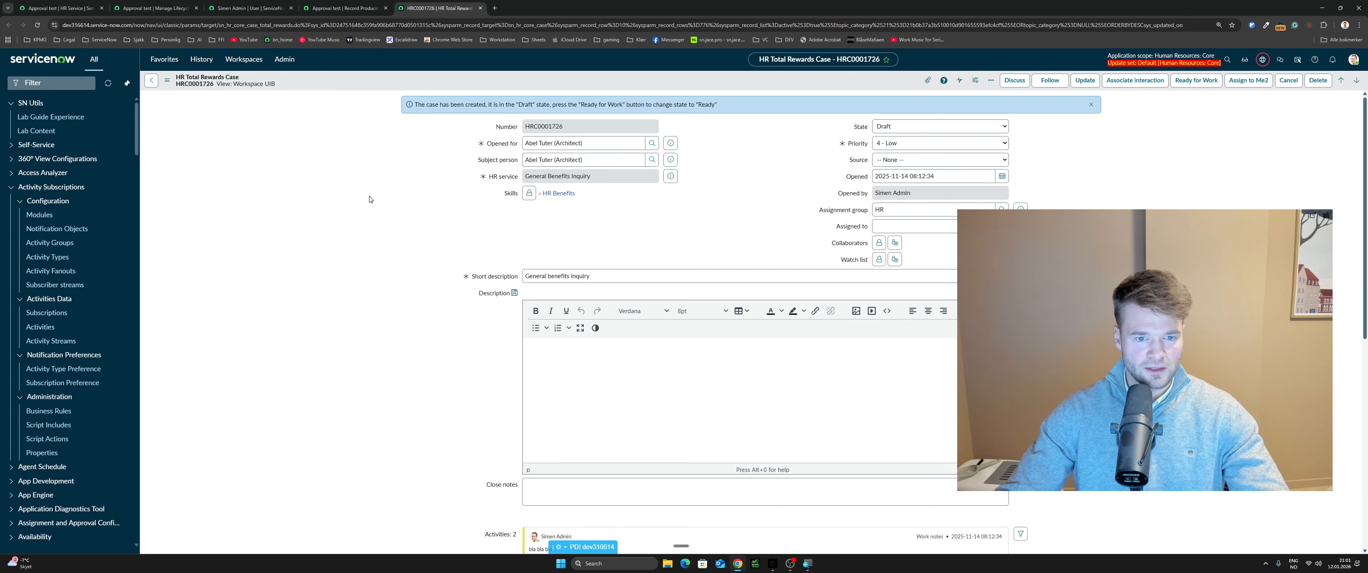
click(278, 39)
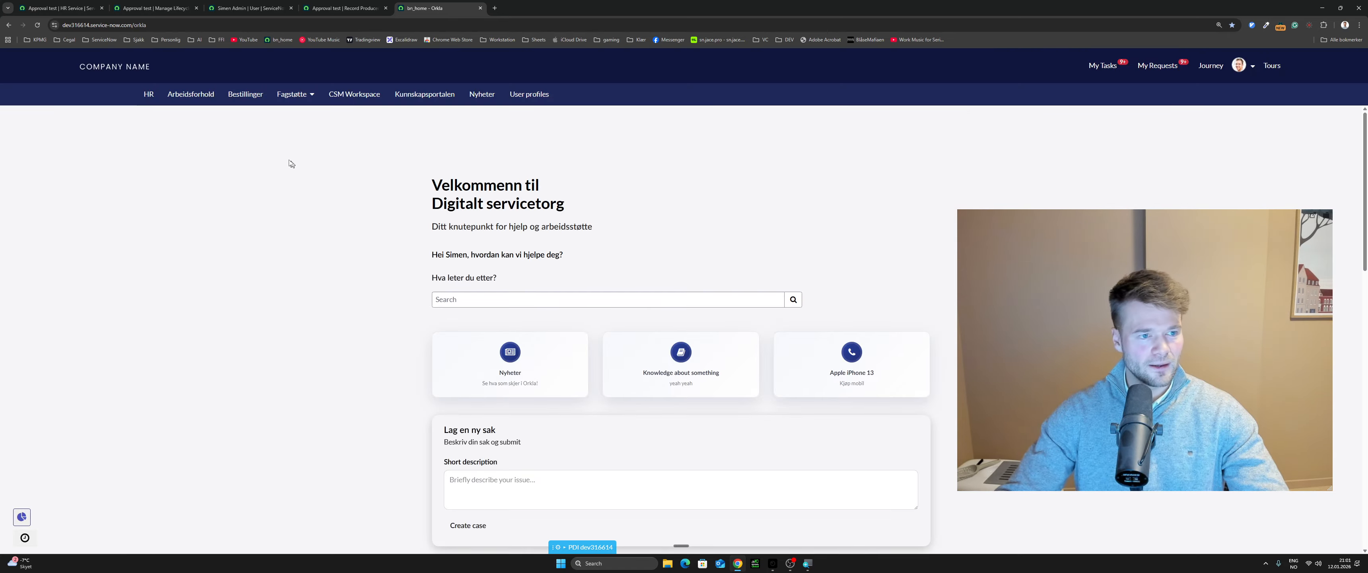
Step: Open the Approval test request from the portal's HR topic and submit it with Yes for "Do you have bla bla"
click(149, 94)
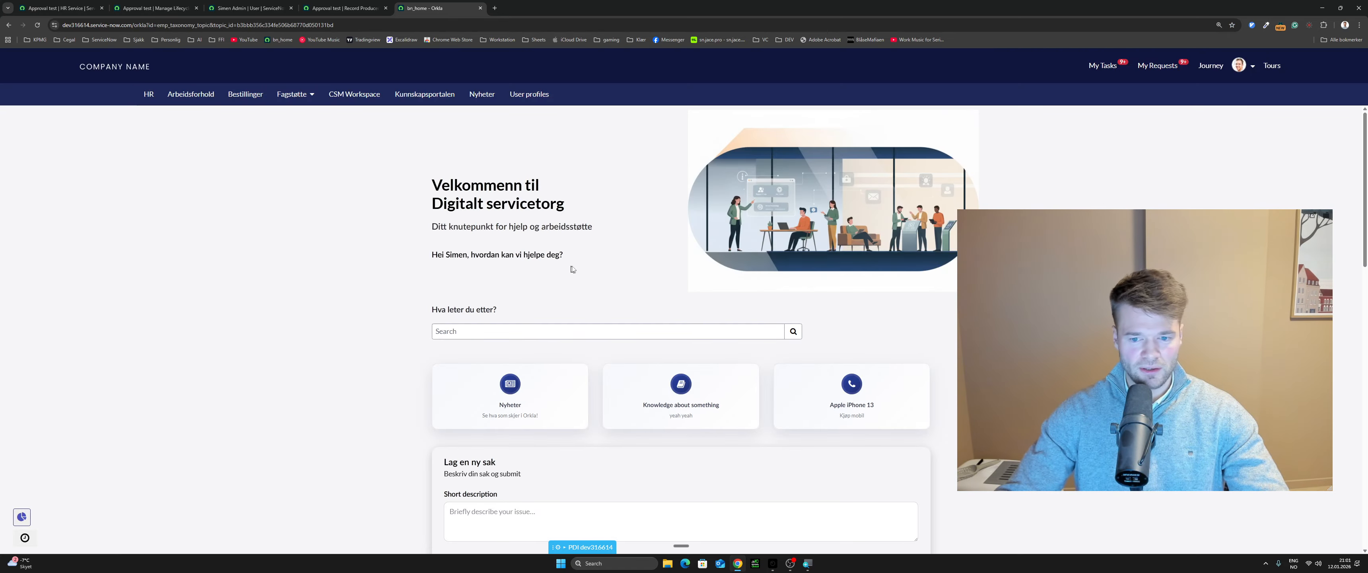
scroll(664, 383, down, 3)
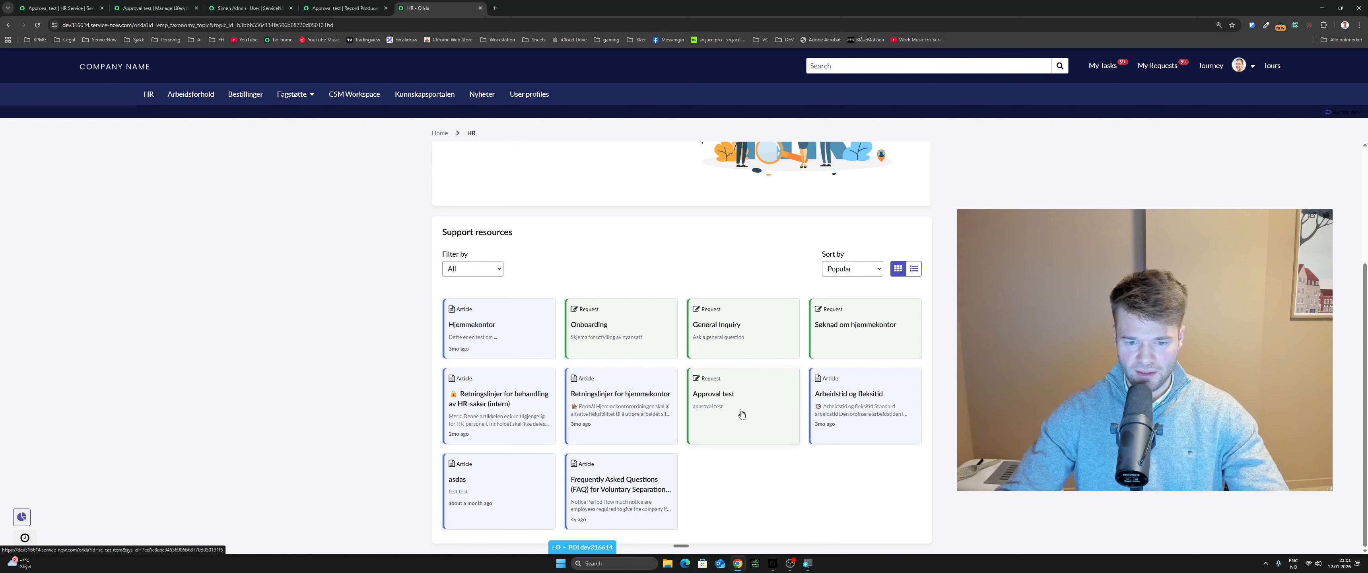
click(742, 403)
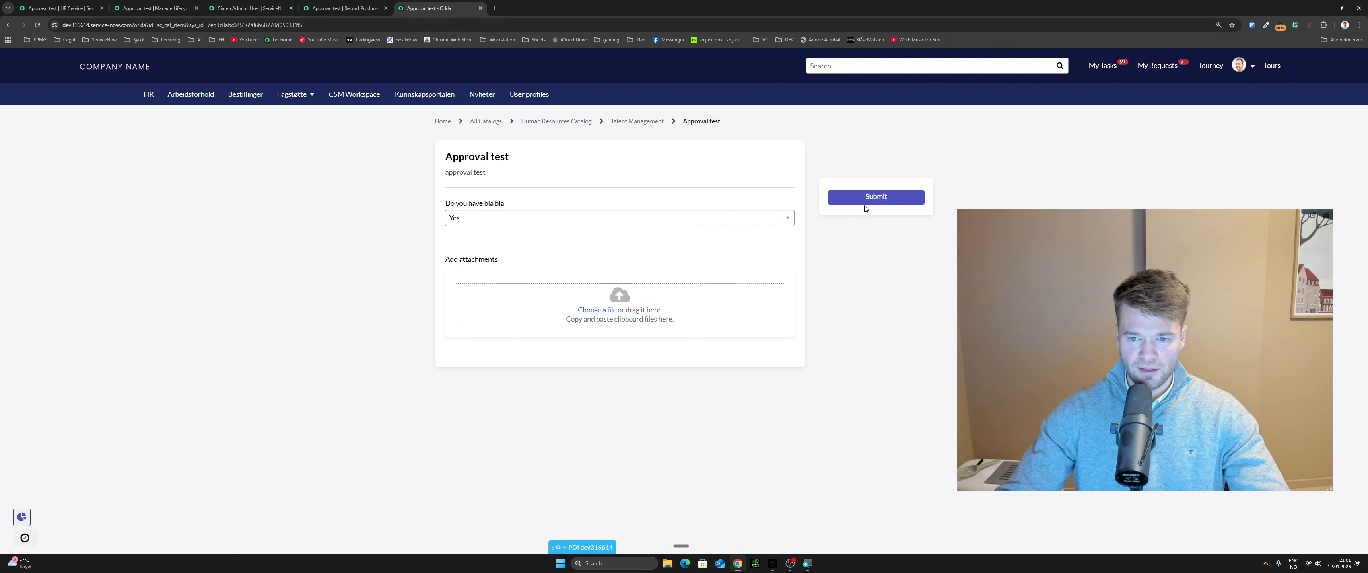
click(876, 196)
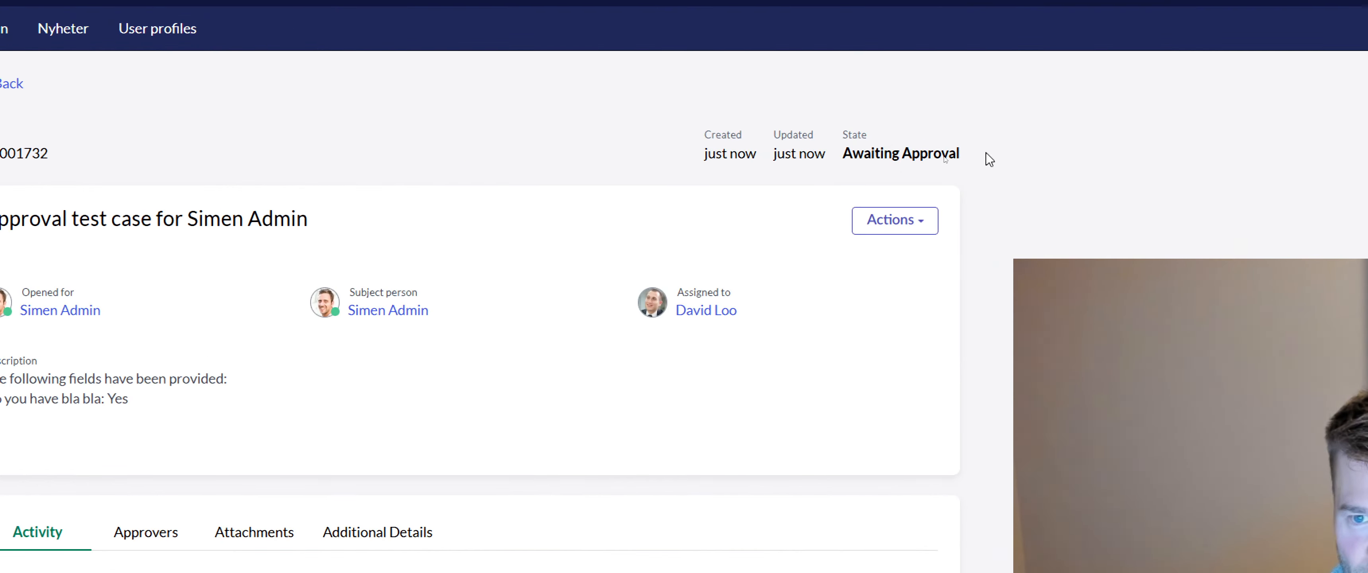
Step: Check the submitted request's state, case number and activity history in the portal
triple_click(882, 159)
click(863, 159)
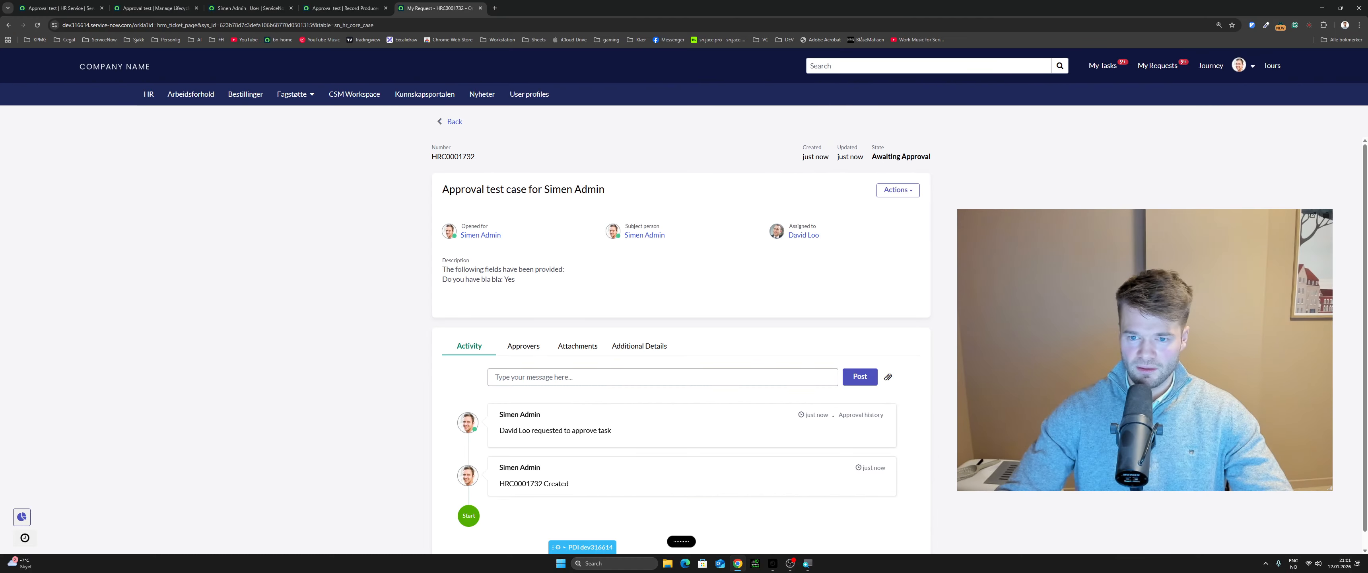
double_click(454, 157)
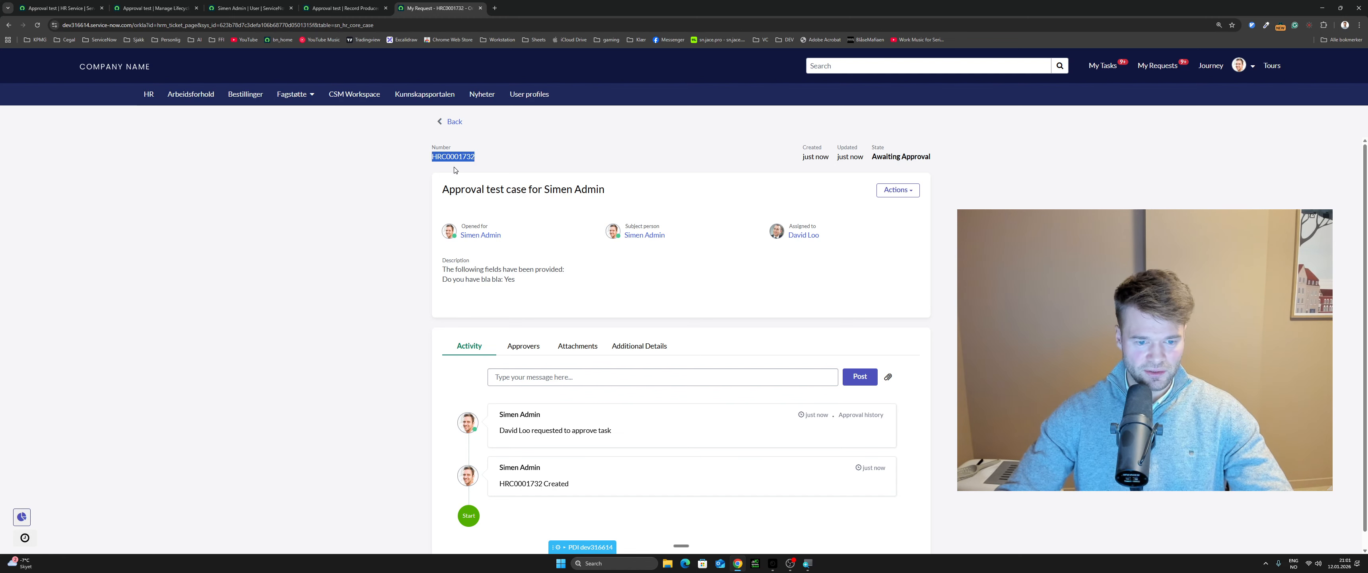
scroll(329, 199, down, 1)
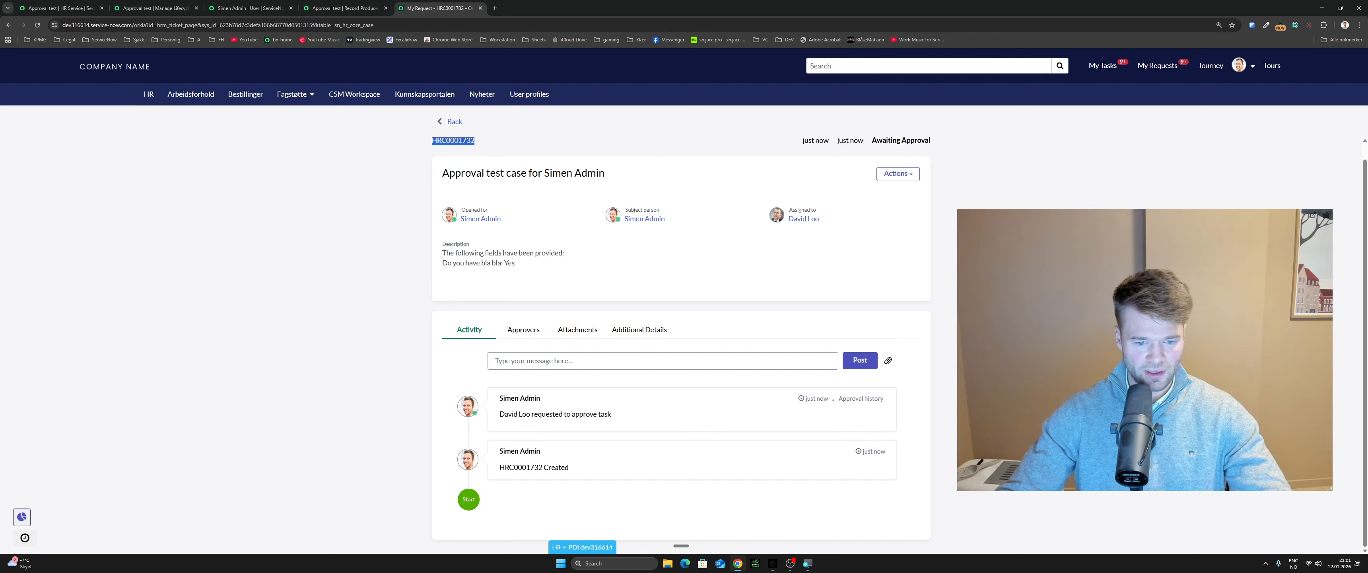
Step: Search the users for "admin", open the requester's user record to check its Manager field, and close the record
key(slash)
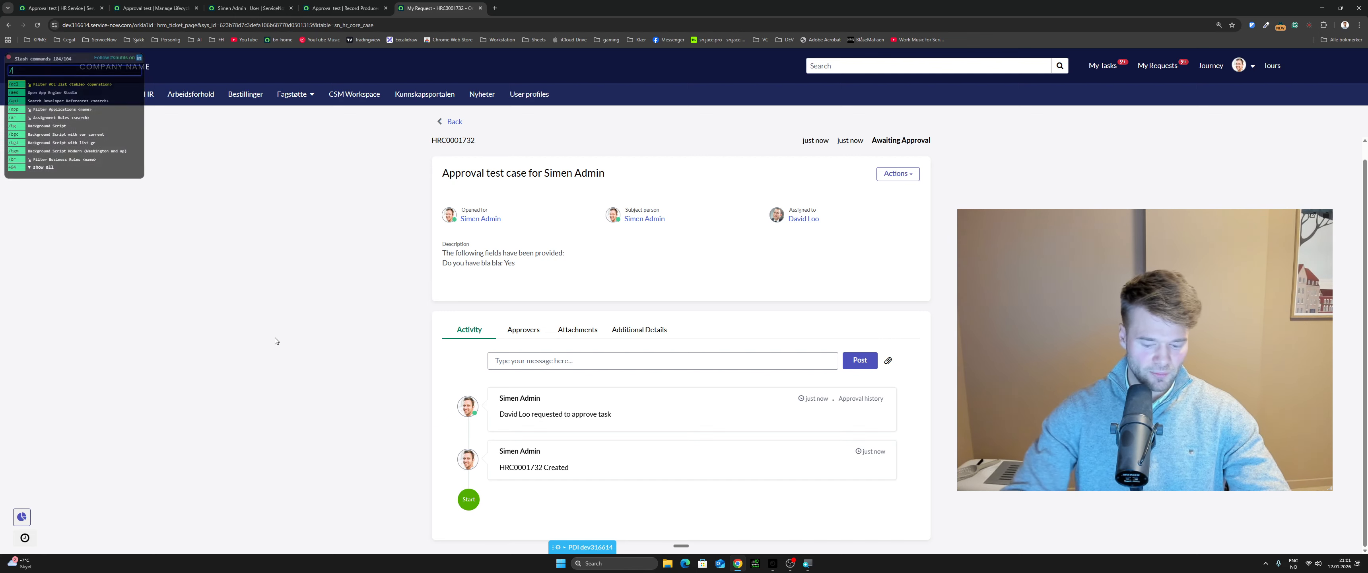
text(u admin)
key(Return)
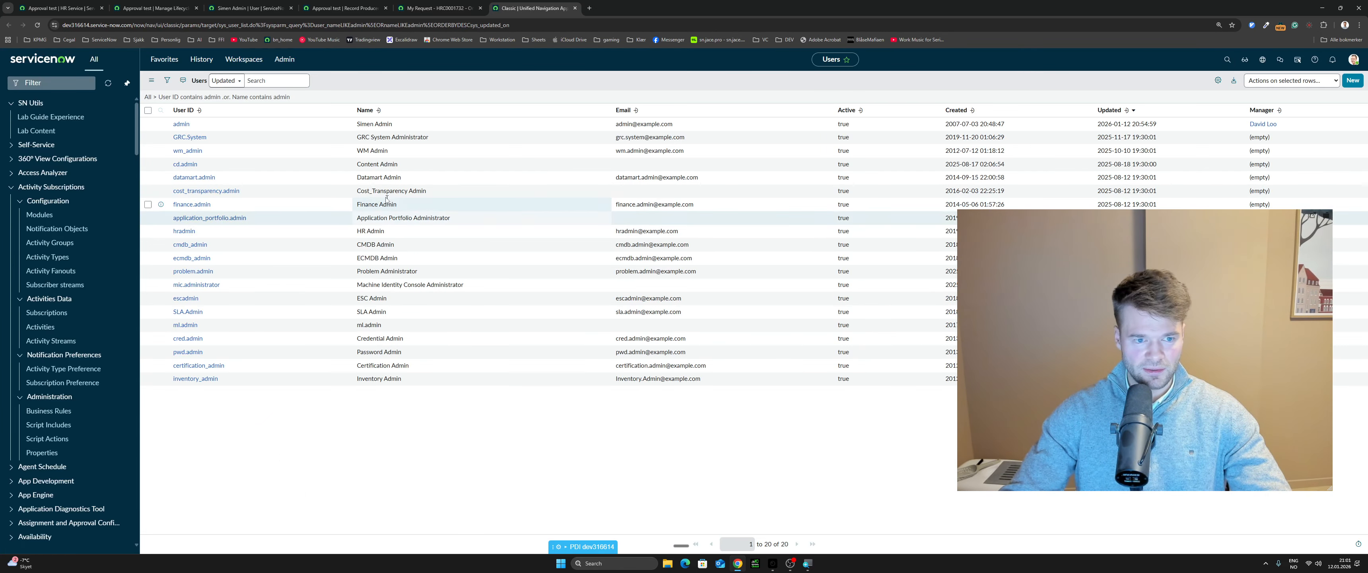
key(Return)
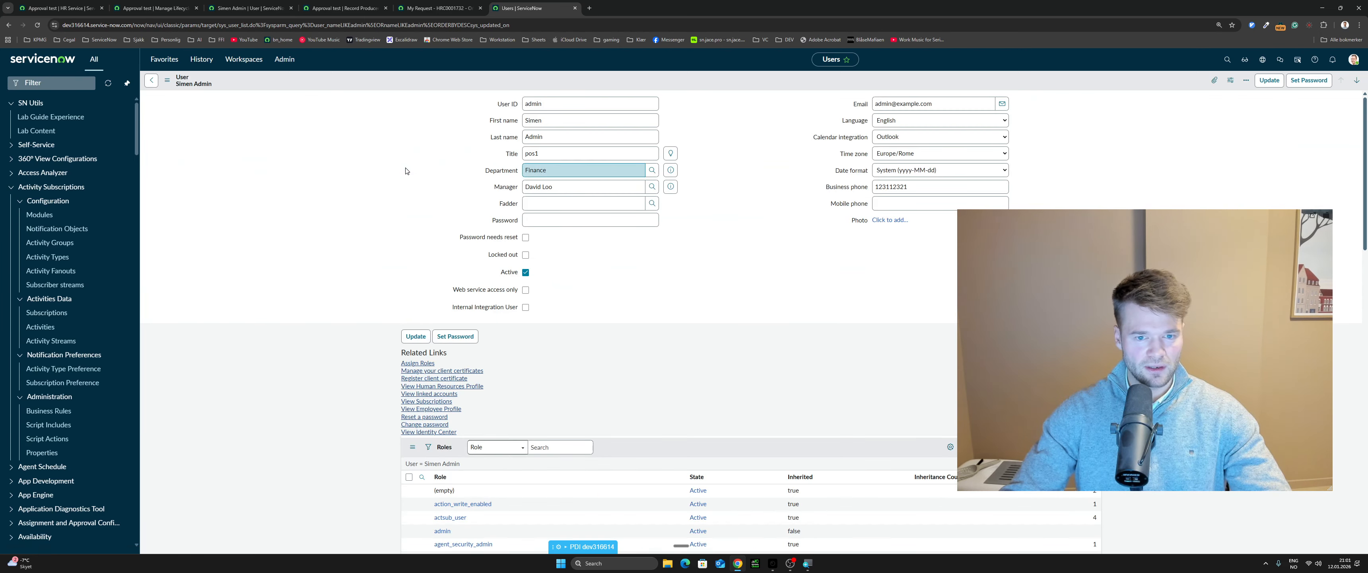
click(715, 256)
drag(577, 186, 525, 187)
click(588, 231)
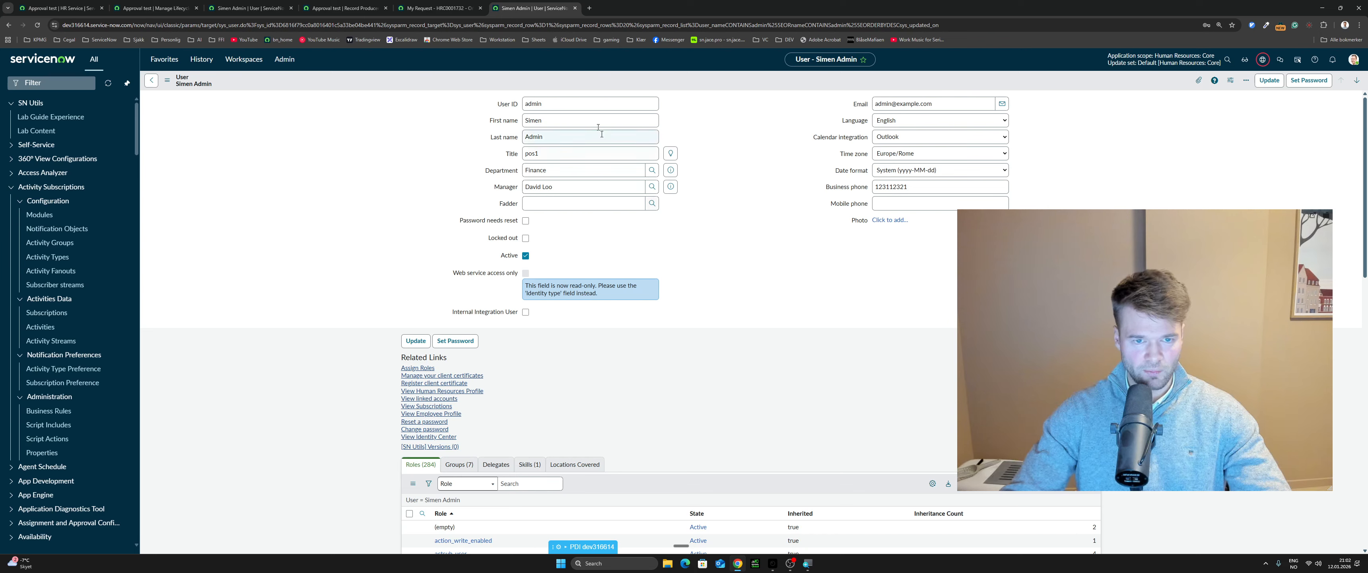
click(575, 8)
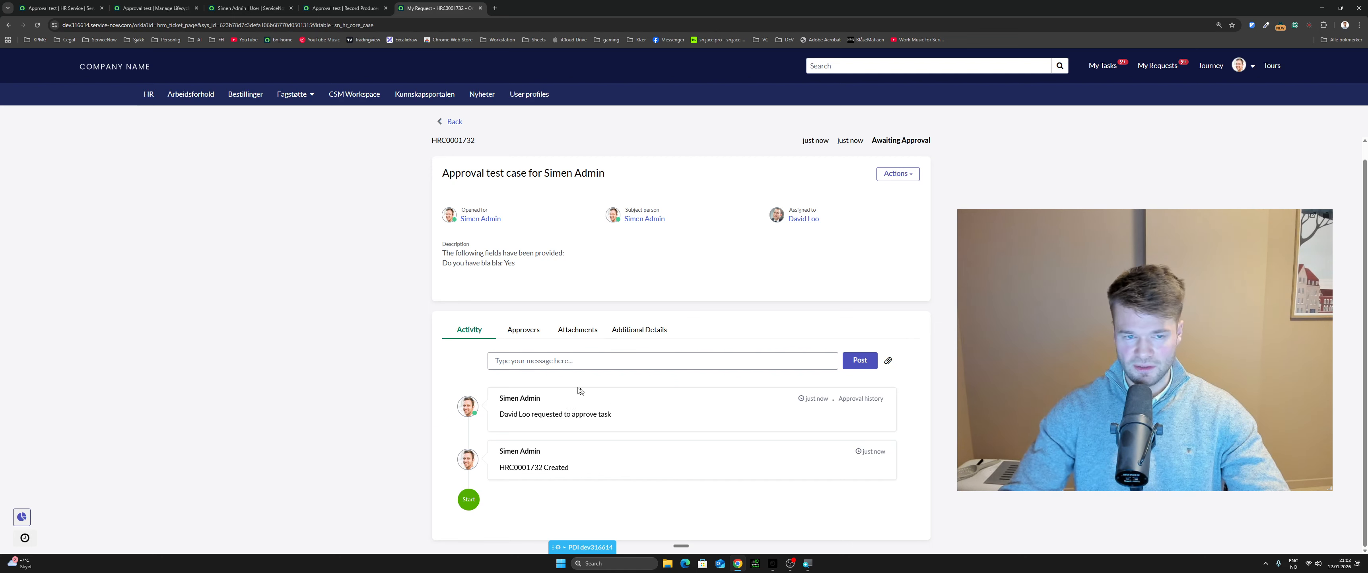
Step: Open the new Approval test case's HR Case record and check its activity set progress and Approval field
click(186, 7)
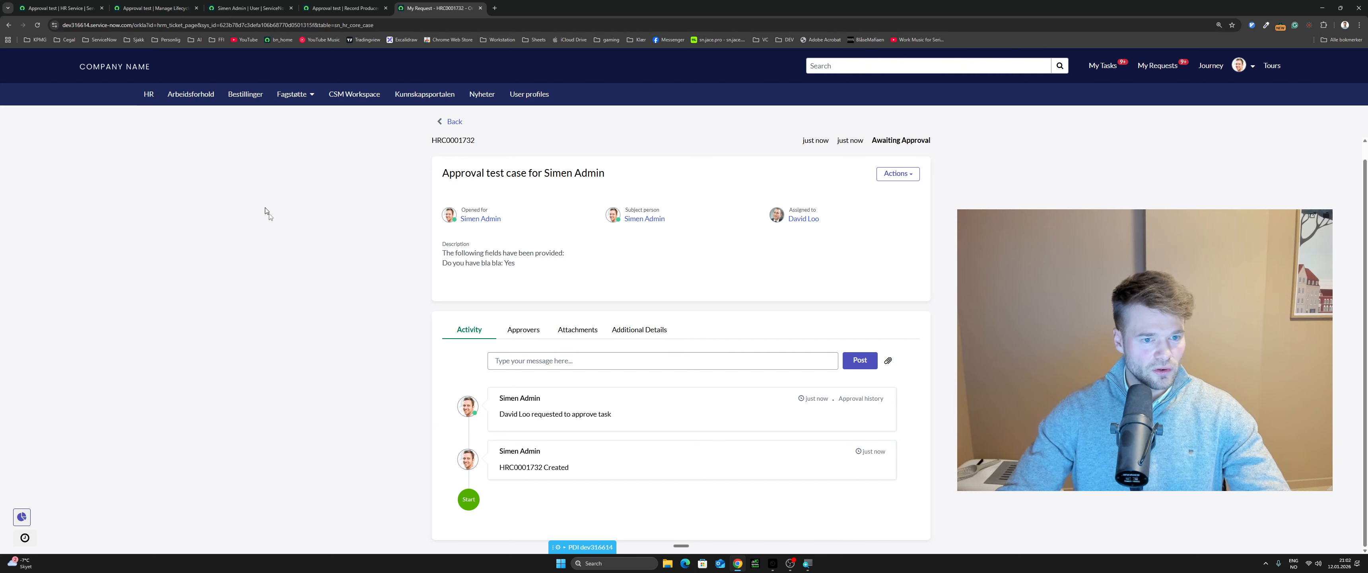
text(/fd)
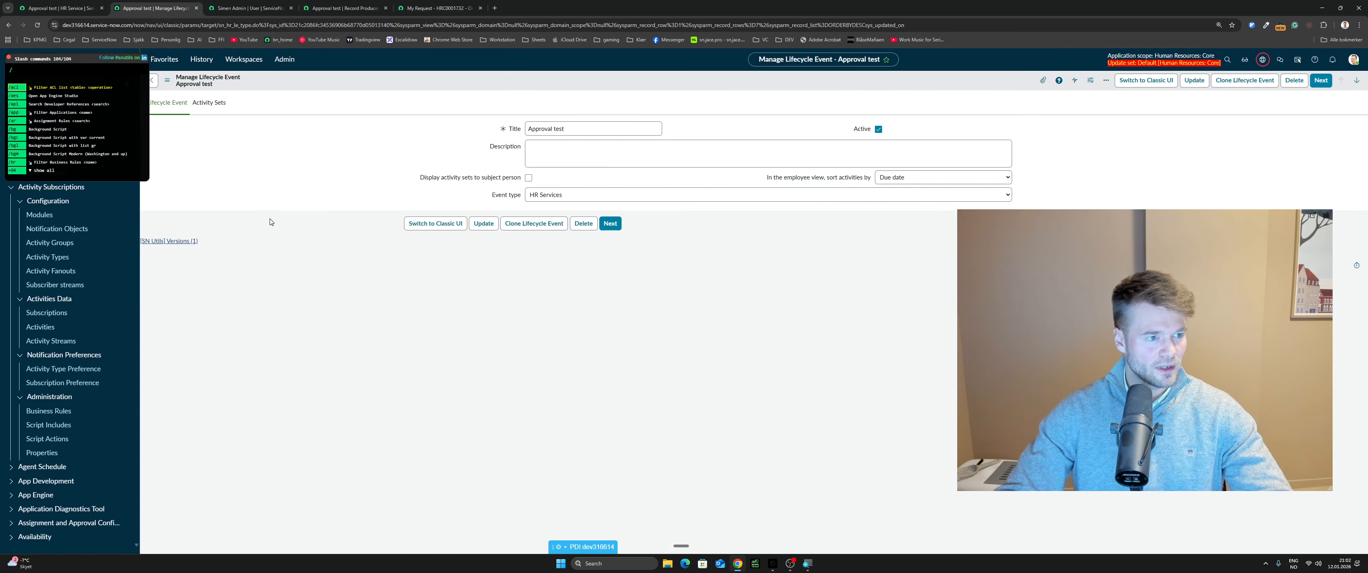
key(Return)
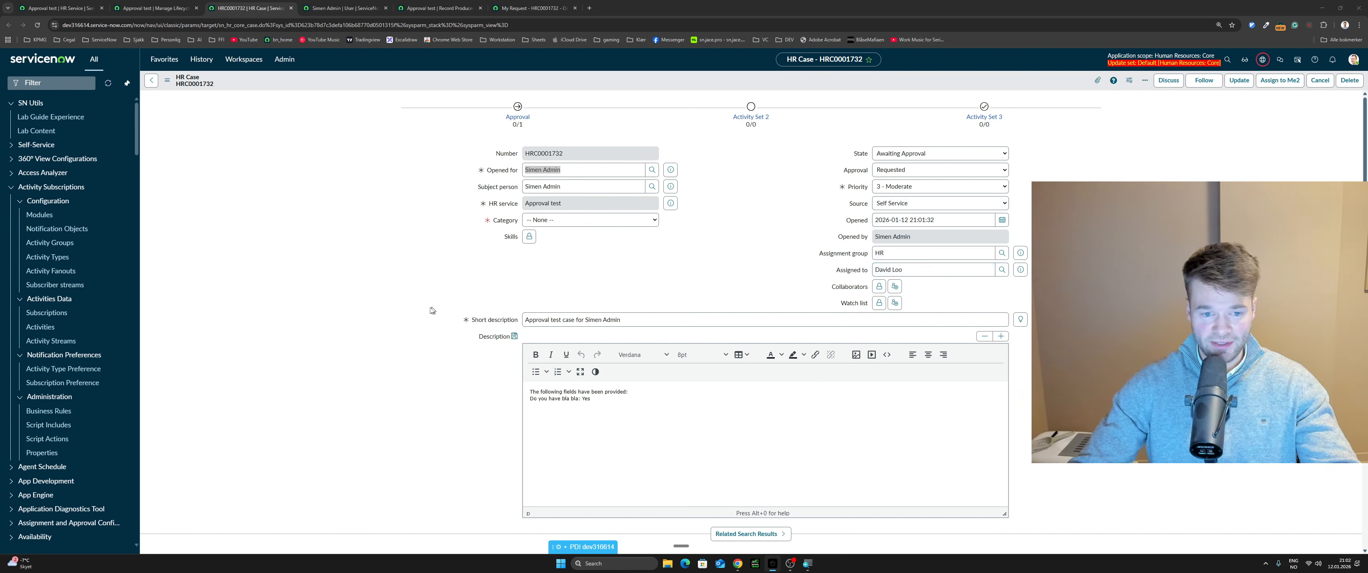
click(390, 299)
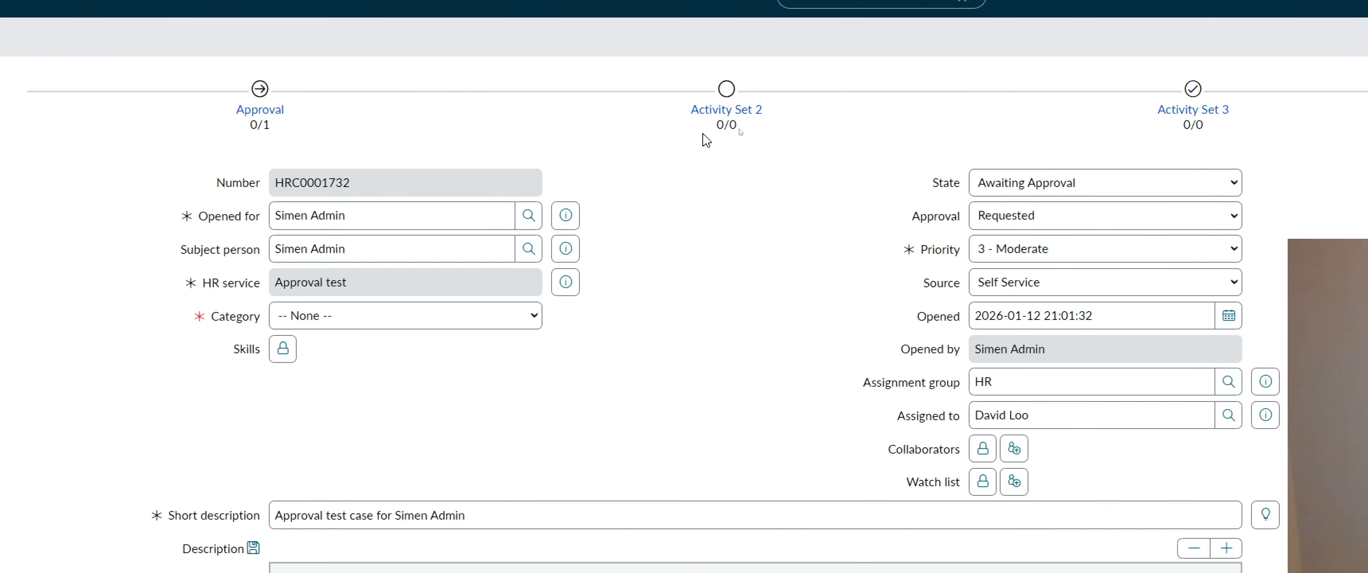
Step: Set the manager's approval record in the HR case's Approvers list to Approved and save the change
double_click(760, 126)
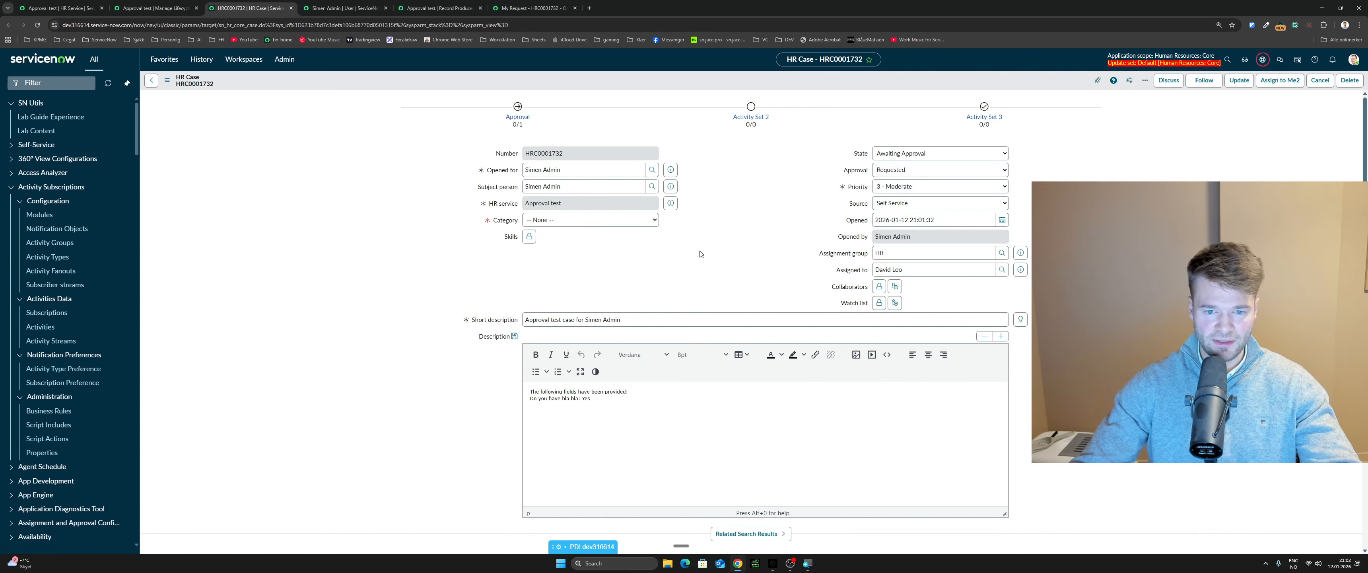
scroll(700, 254, down, 7)
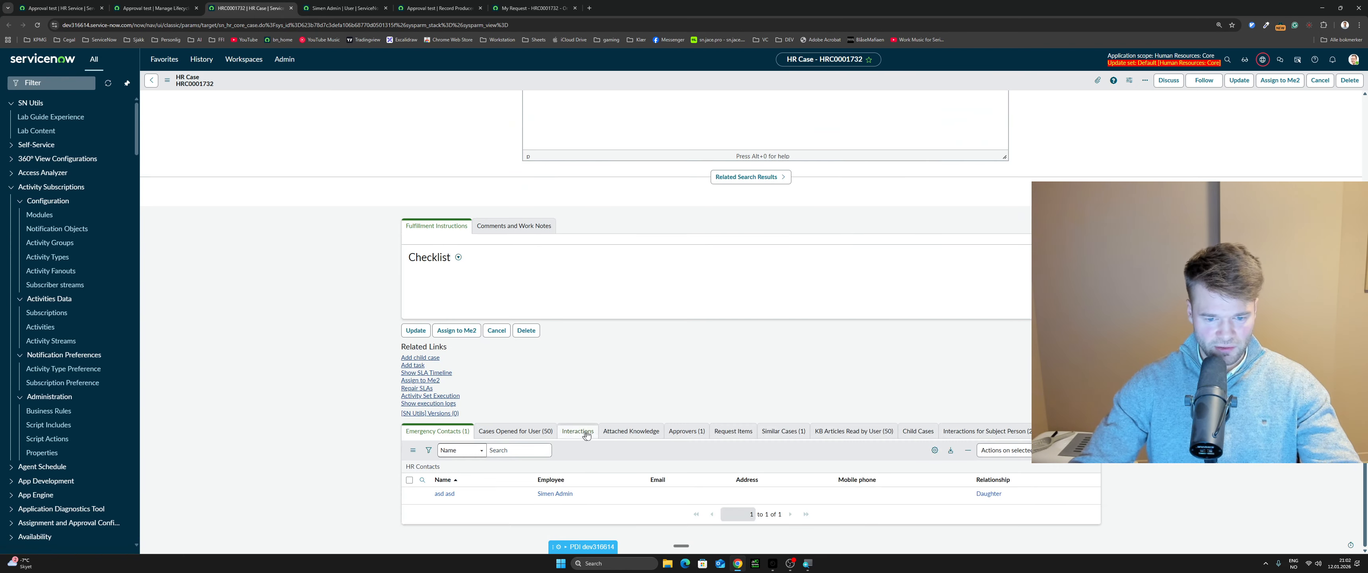
click(685, 432)
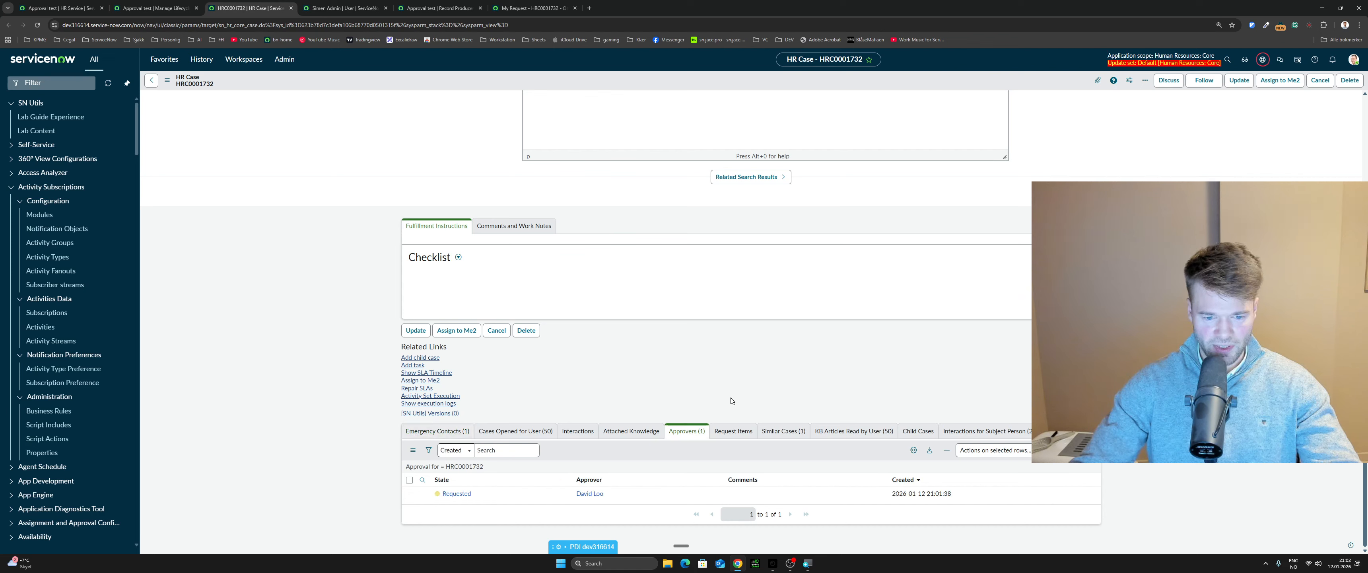
click(478, 496)
double_click(478, 498)
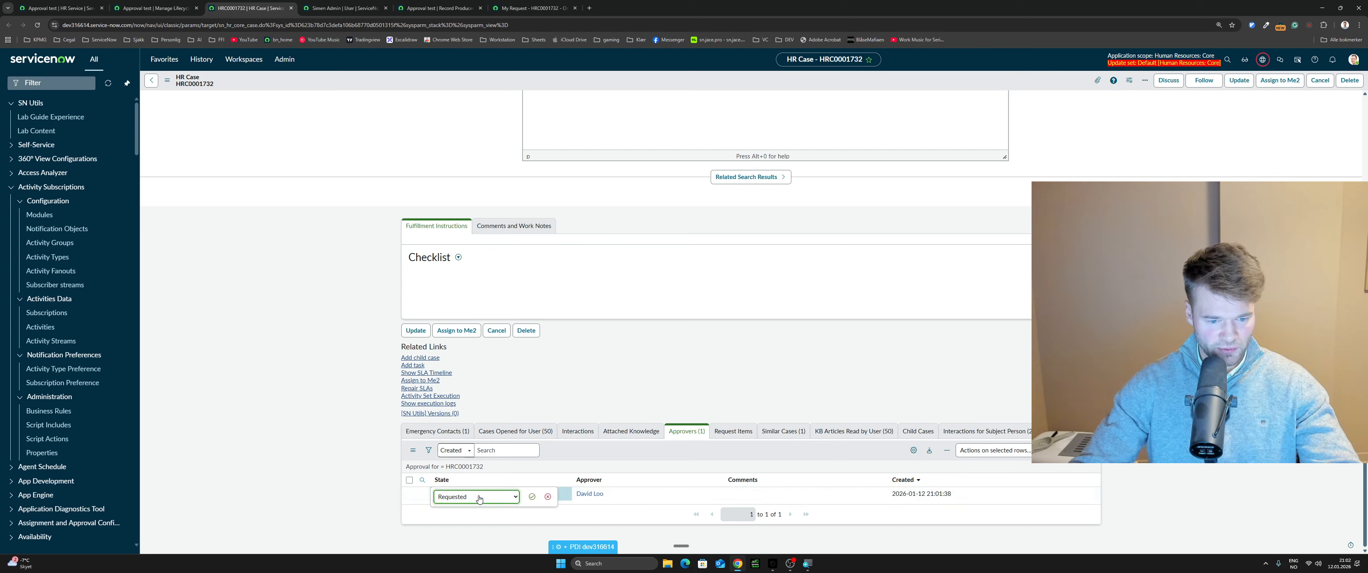
click(478, 497)
click(475, 429)
click(532, 497)
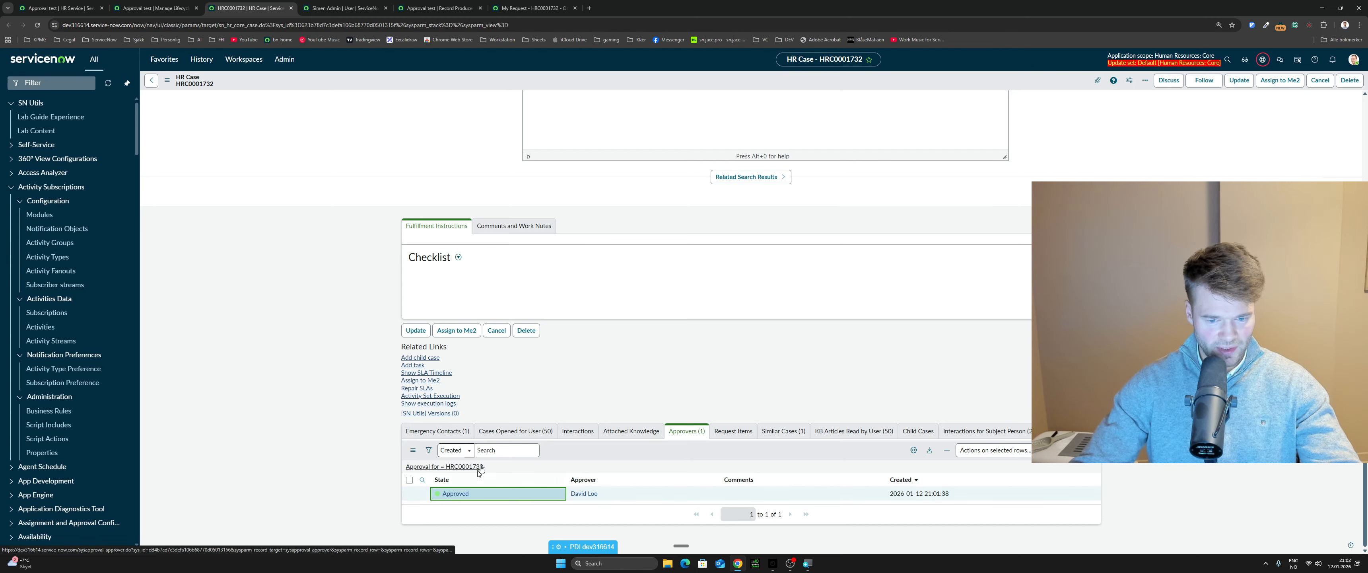
Step: Set the HR case's Category to Helse, miljø og sikkerhet and save the record
scroll(606, 386, up, 4)
scroll(605, 386, up, 2)
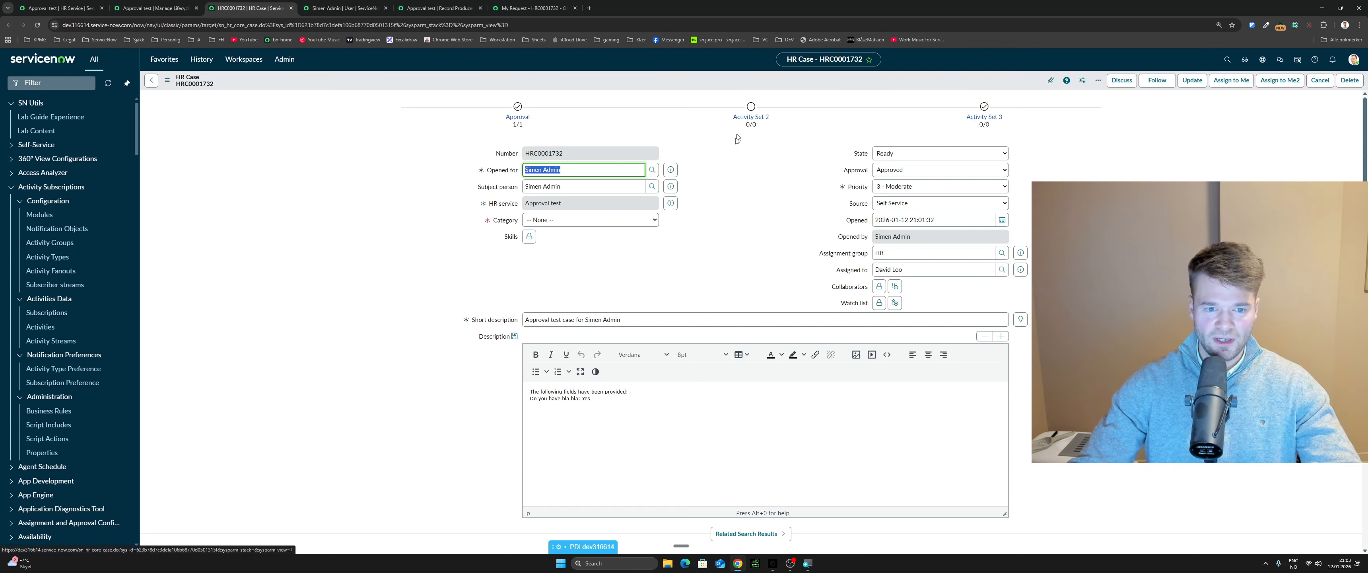
click(673, 280)
click(549, 220)
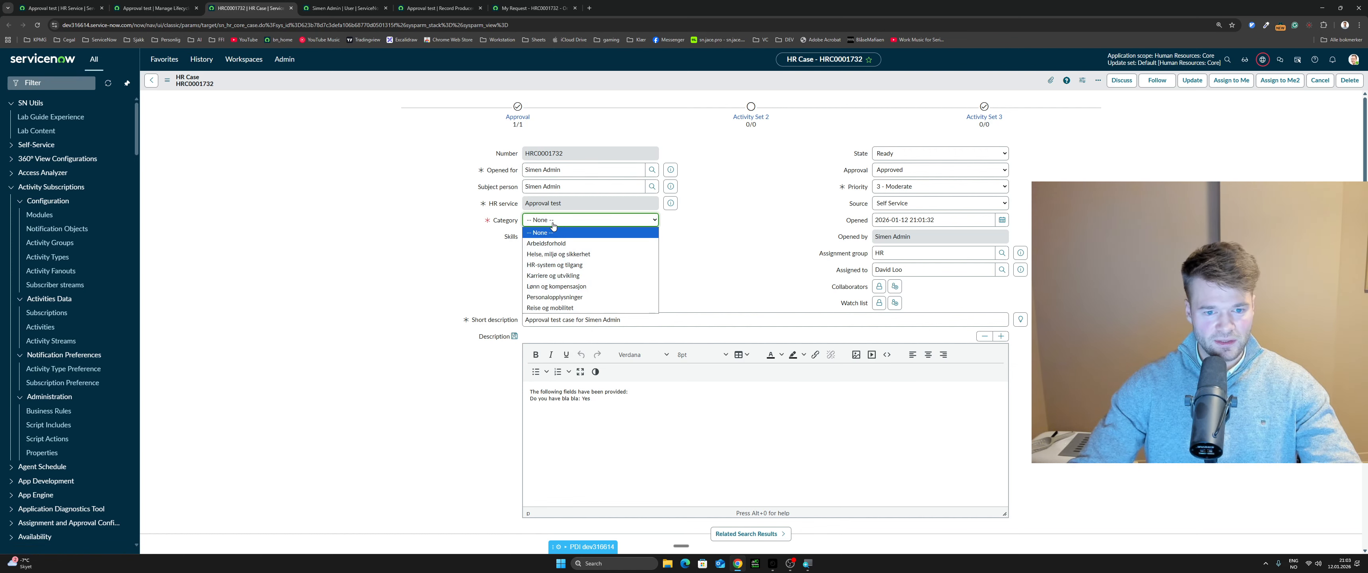
click(568, 254)
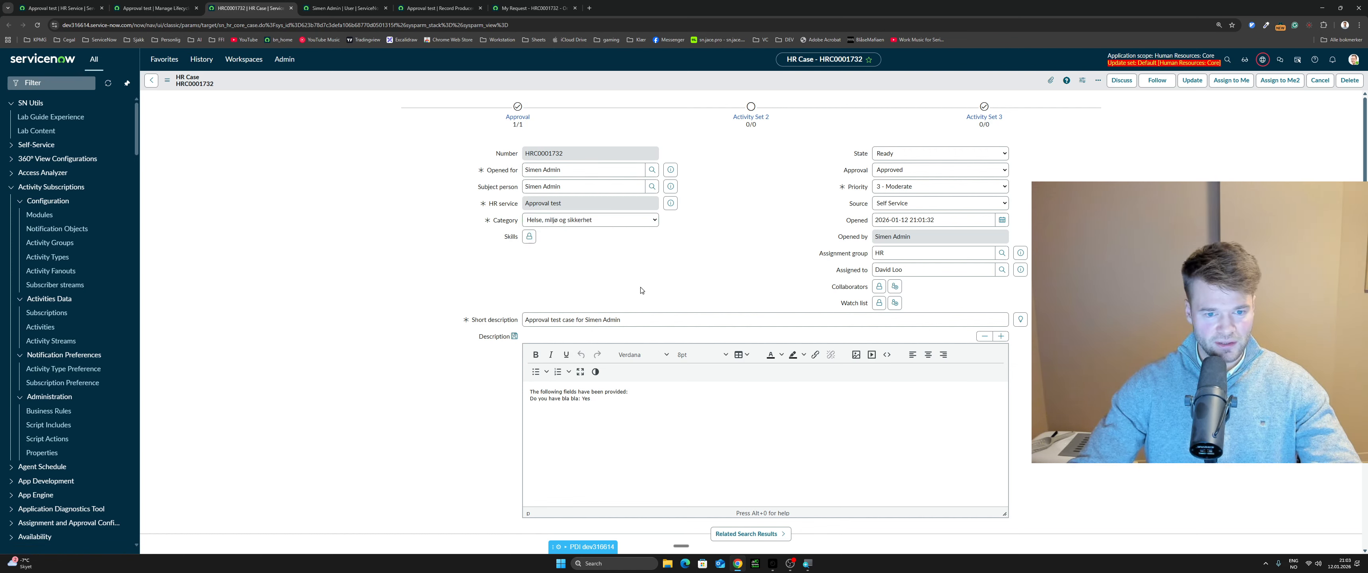
right_click(633, 83)
click(632, 197)
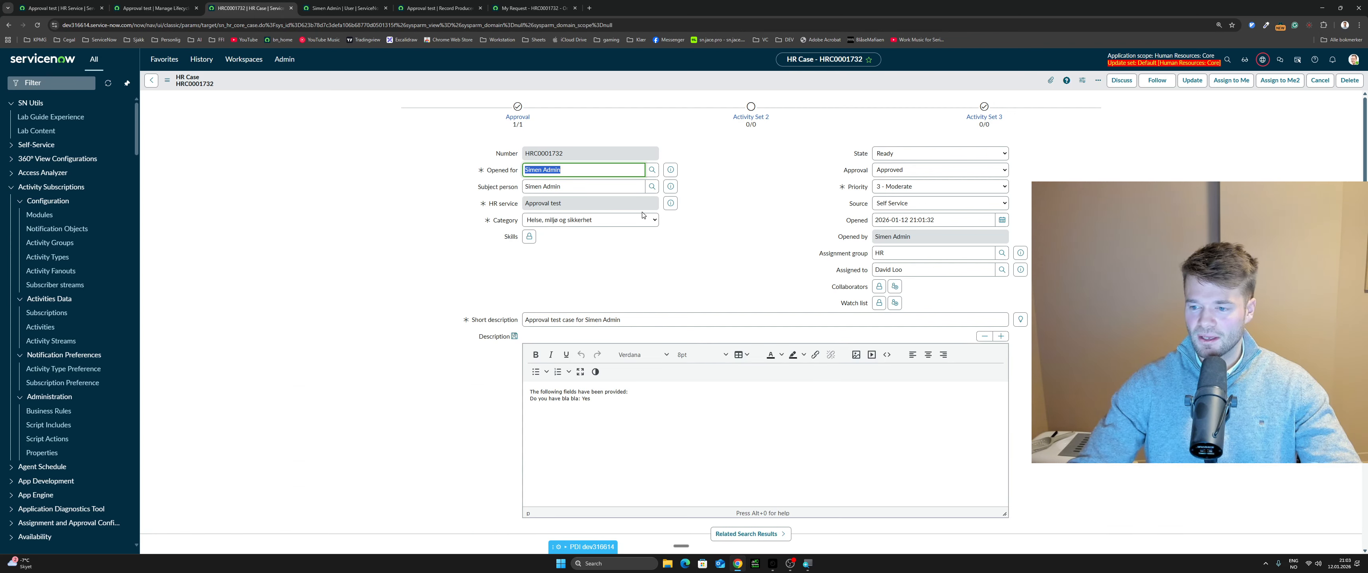
click(597, 265)
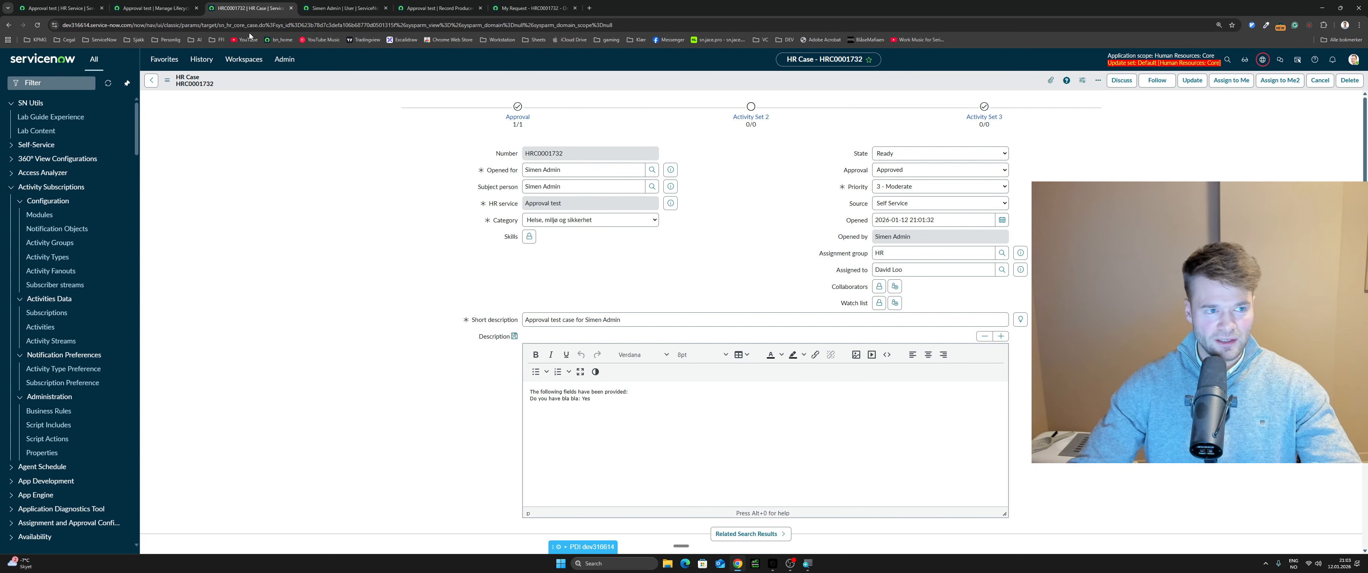
Step: Review the triggers and order of Approval, Activity Set 2 and Activity Set 3 in the Approval test lifecycle event
click(154, 8)
click(194, 103)
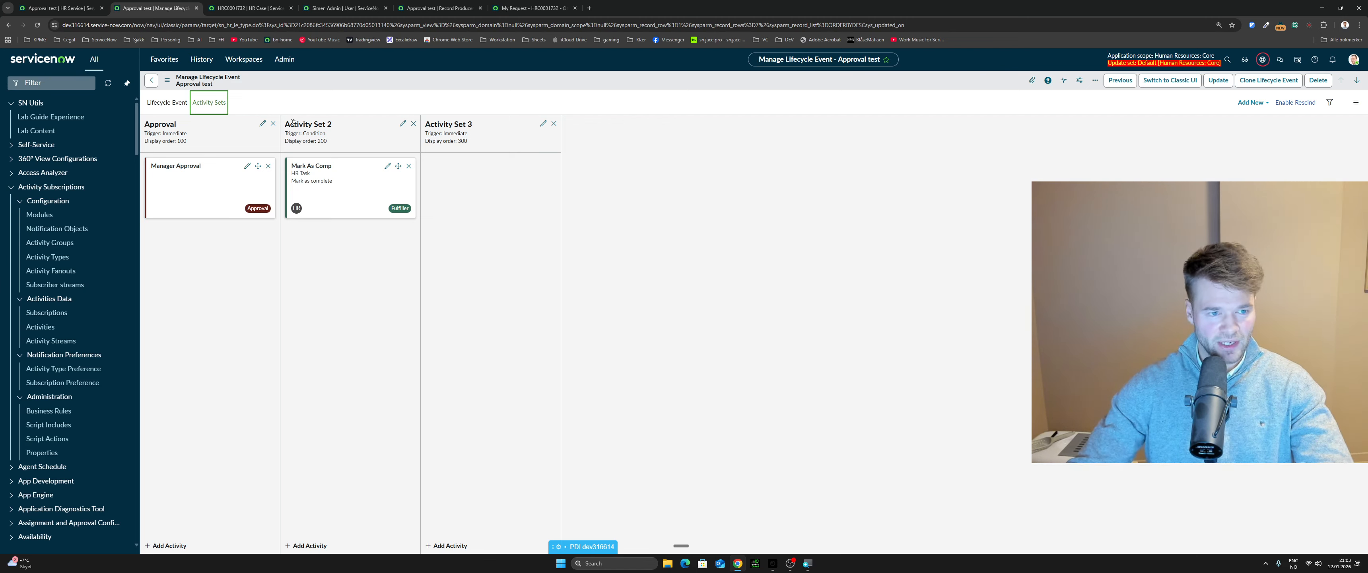
drag(286, 124, 332, 124)
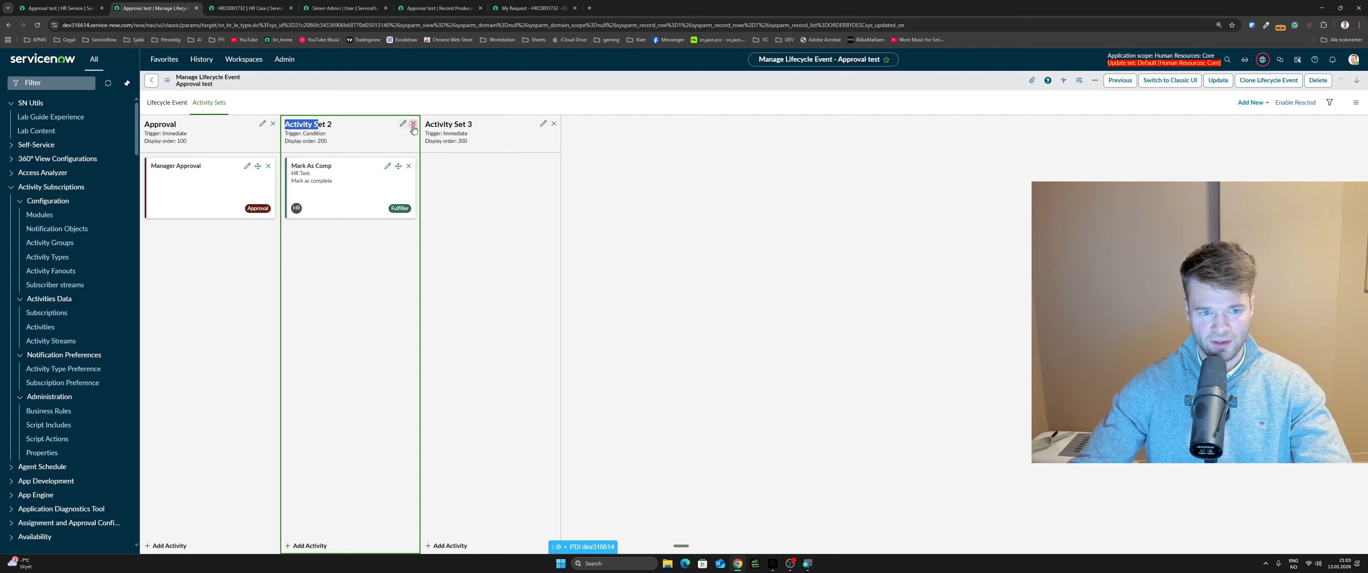
drag(430, 124, 475, 128)
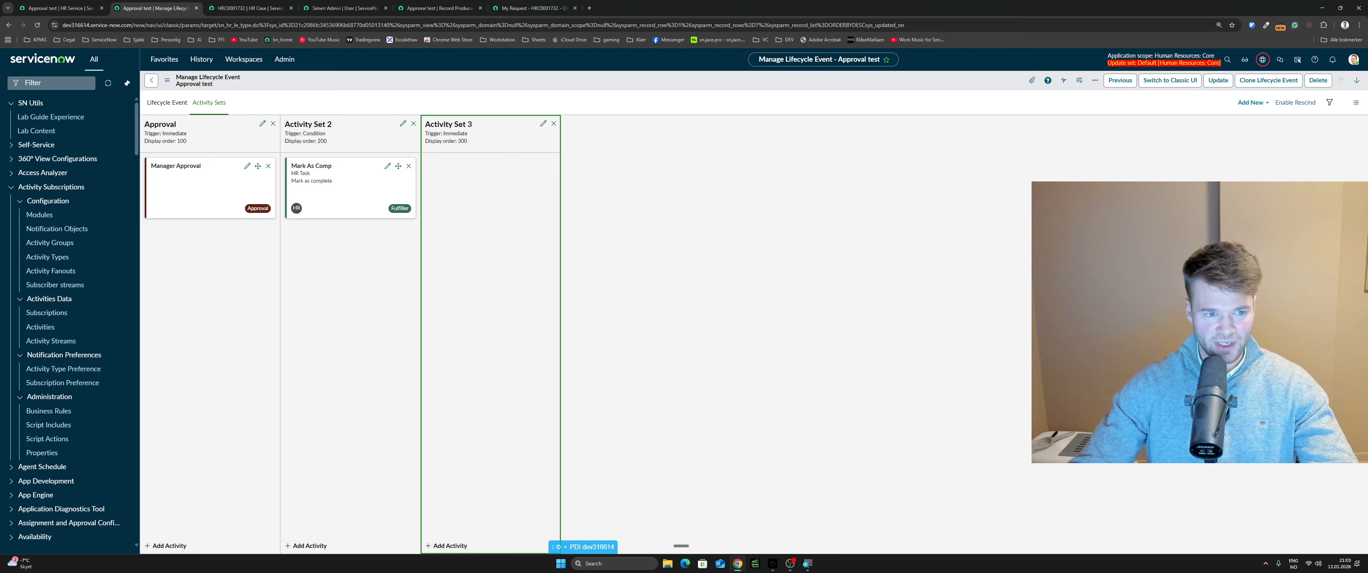
drag(144, 124, 175, 123)
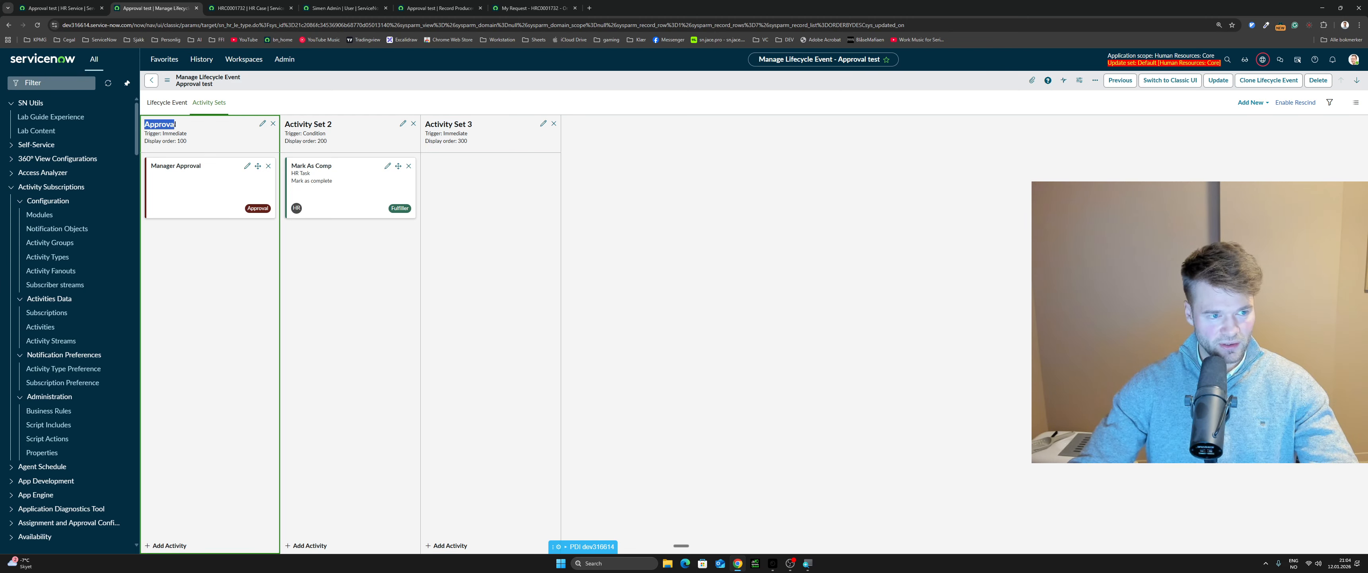
drag(284, 124, 337, 126)
click(339, 127)
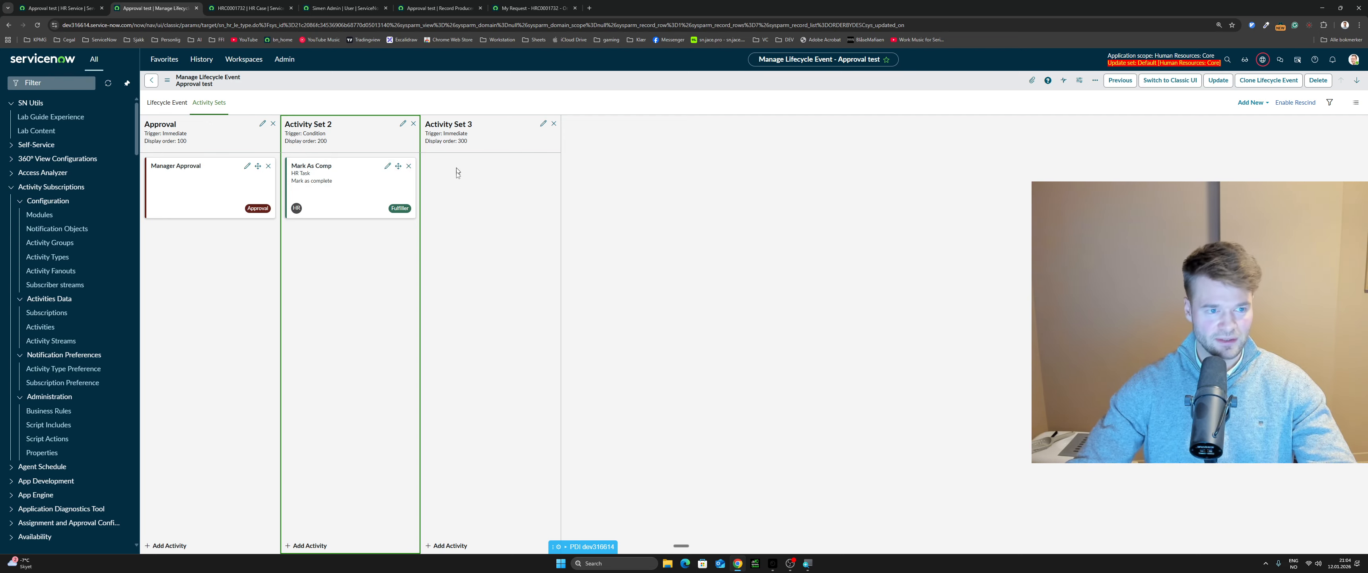
Step: Return to the HR case, reload it, and check Activity Set 2's progress and the Tasks list
click(247, 8)
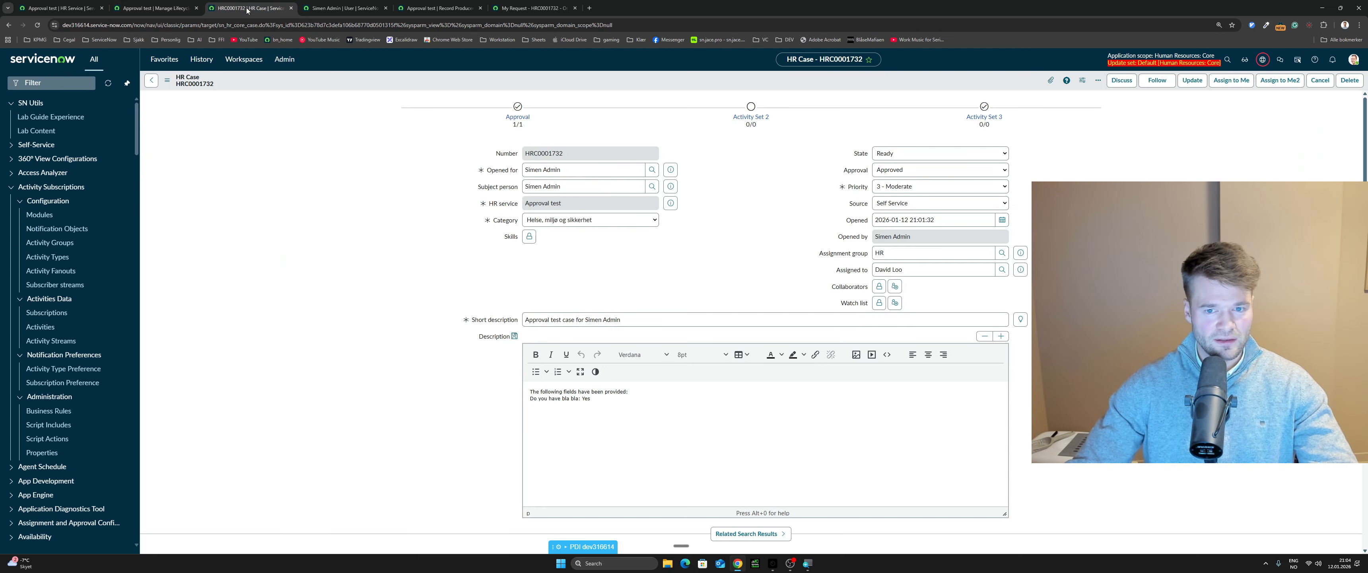
key(F5)
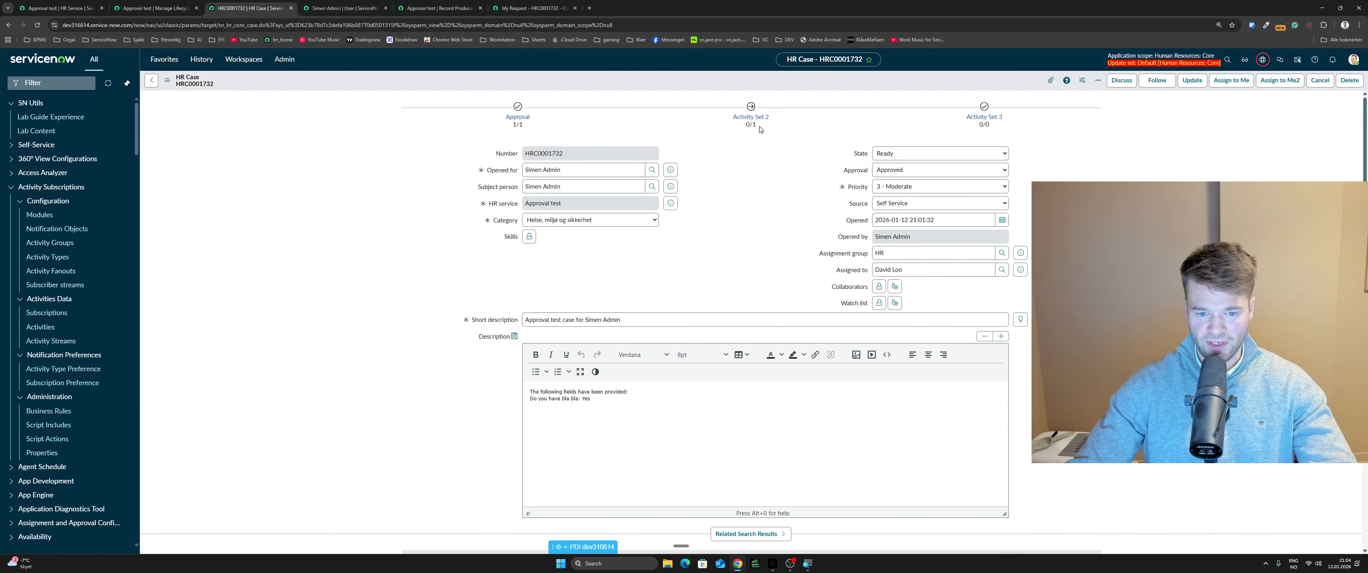
scroll(759, 135, down, 5)
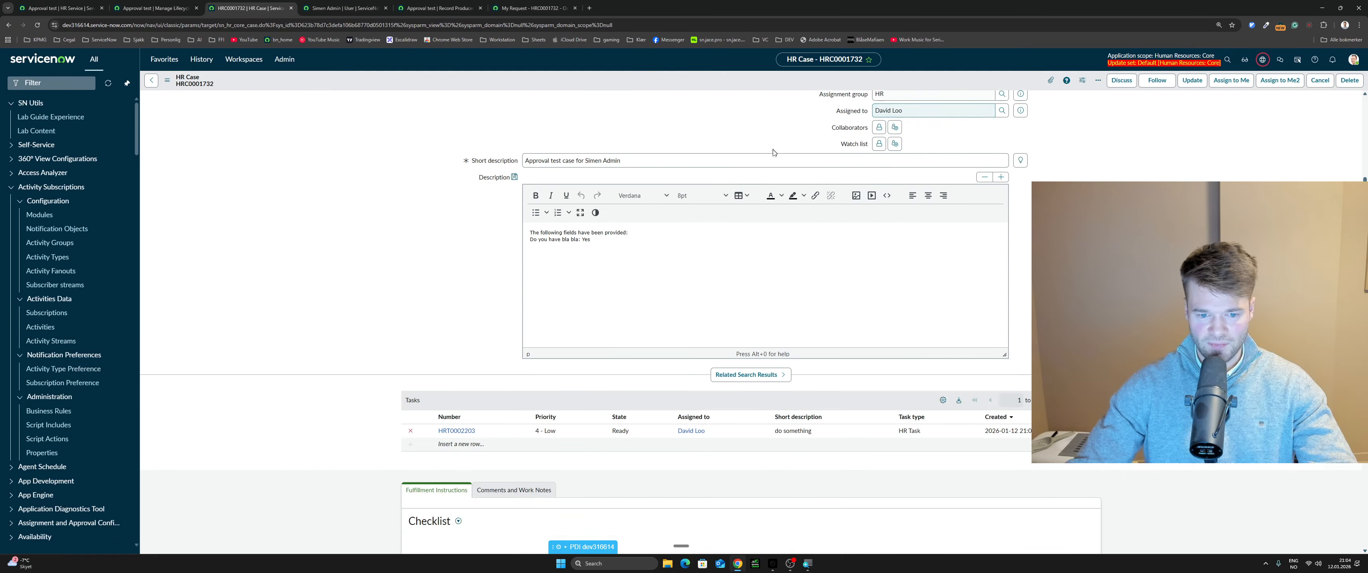
scroll(682, 317, down, 1)
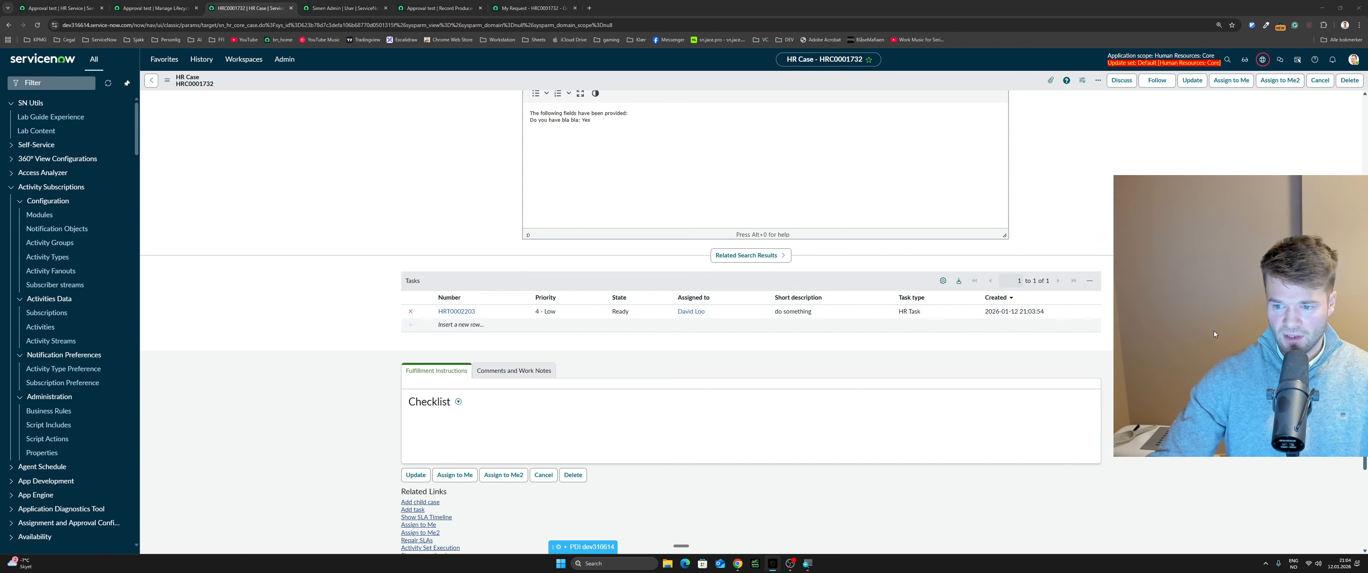
drag(1148, 327, 793, 331)
click(388, 229)
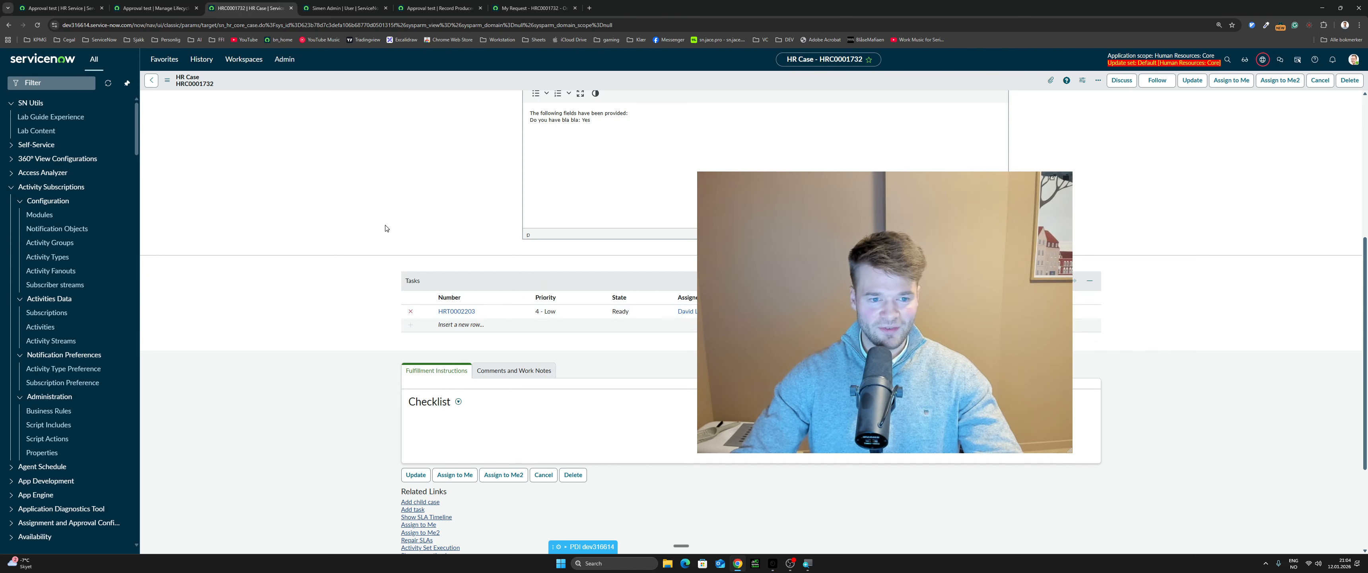
scroll(388, 229, up, 3)
scroll(372, 282, up, 2)
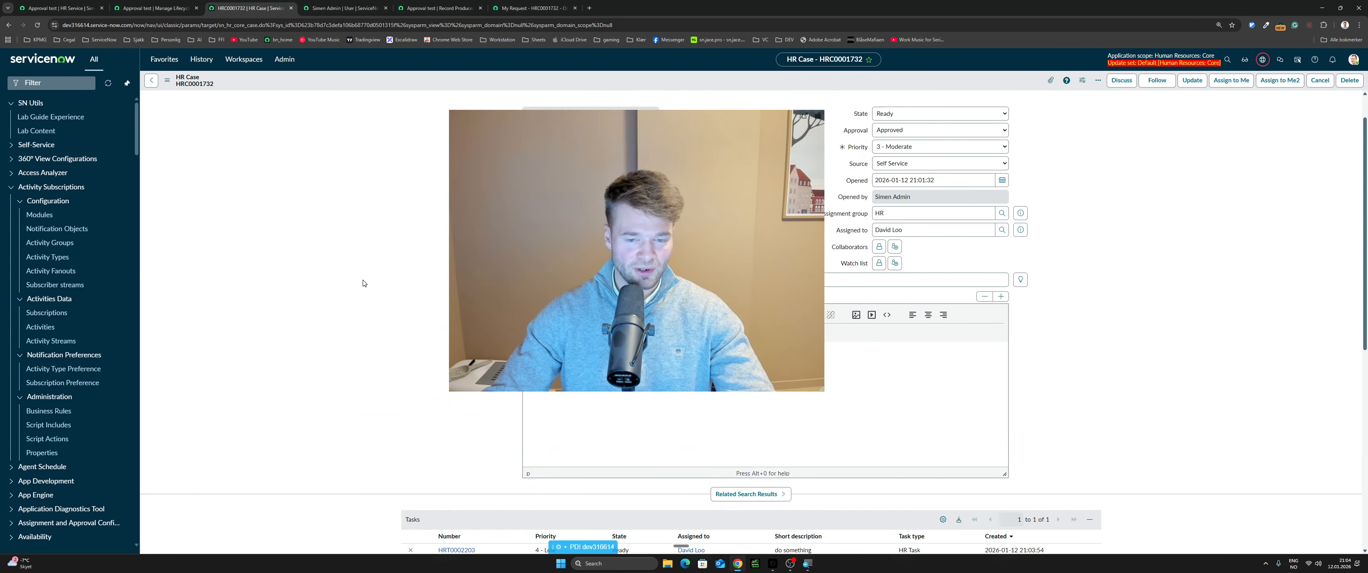